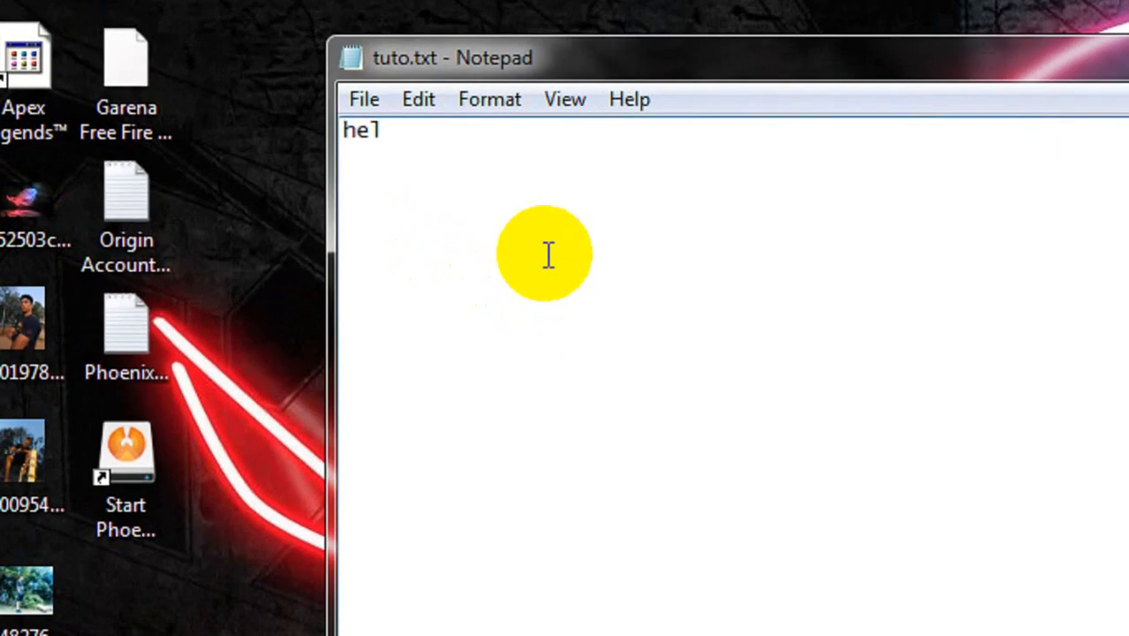
Complete the first line of the note so it reads "hello guys"
{"action": "type", "text": "o"}
{"action": "key", "text": "BackSpace"}
{"action": "type", "text": "lo guys"}
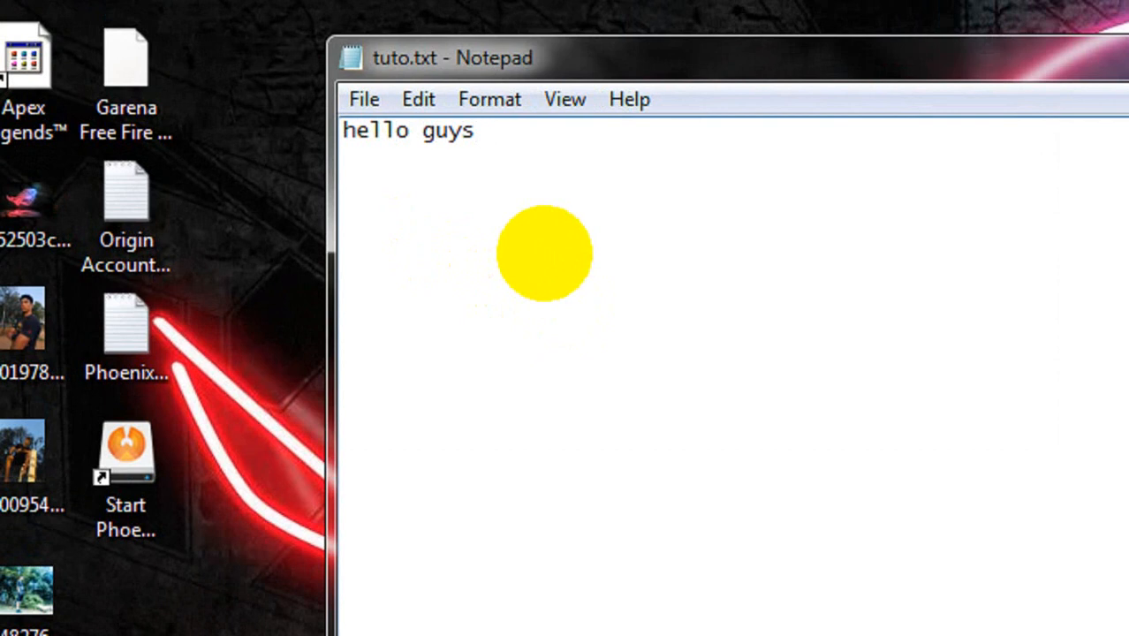
Start a second line in the note reading "iwant to show you how to"
{"action": "key", "text": "Return"}
{"action": "type", "text": "iwanto"}
{"action": "key", "text": "BackSpace"}
{"action": "key", "text": "BackSpace"}
{"action": "type", "text": "t to"}
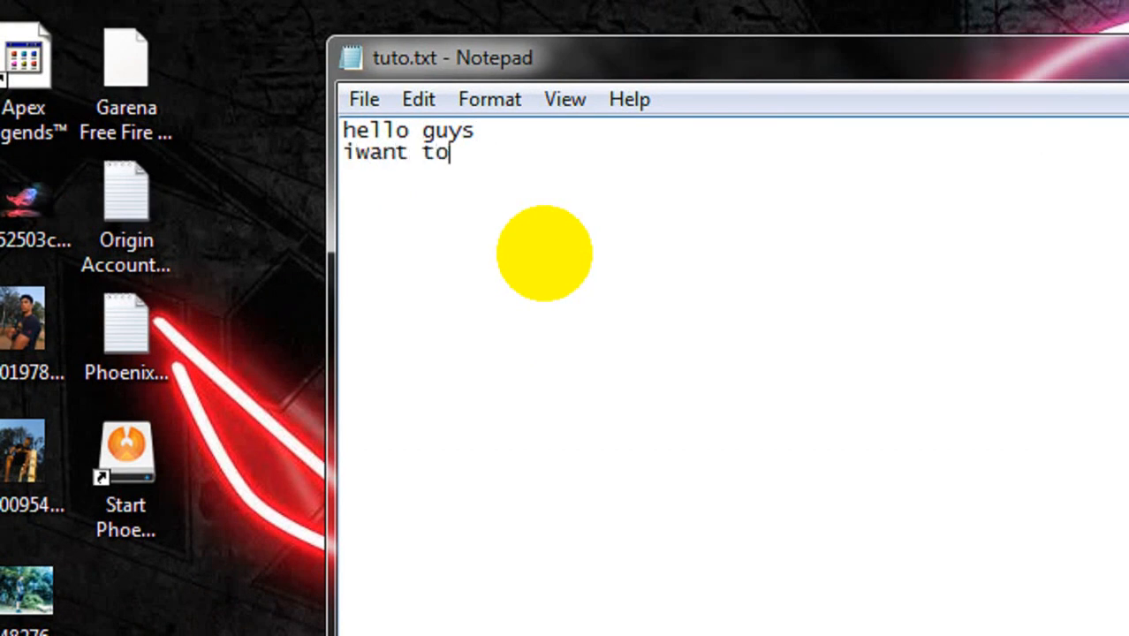
{"action": "type", "text": " shot"}
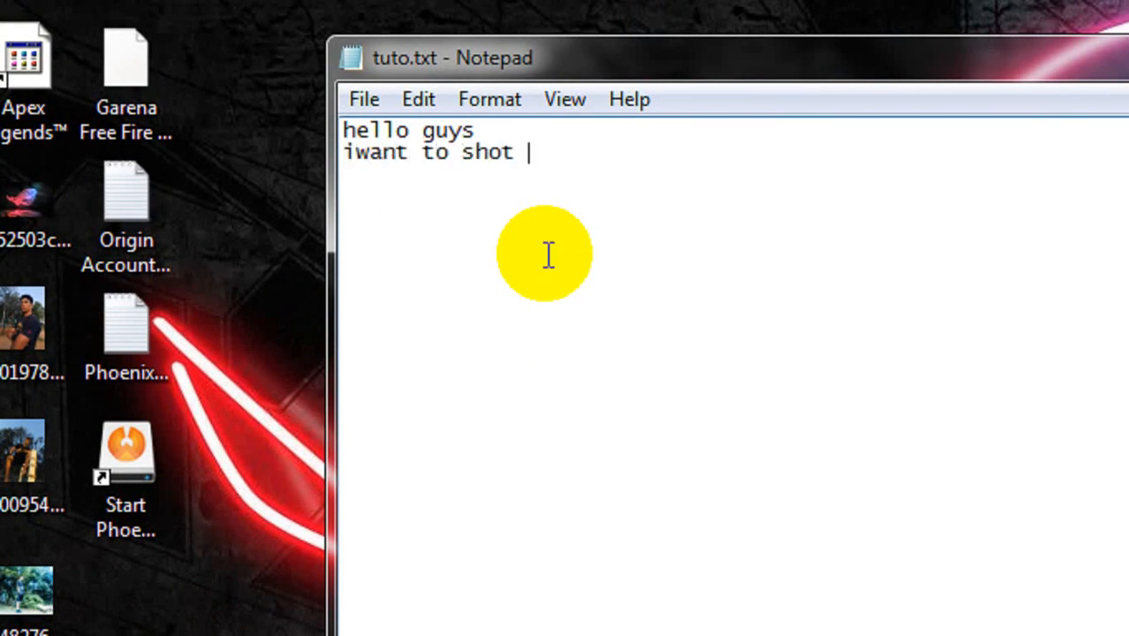
{"action": "key", "text": "BackSpace"}
{"action": "key", "text": "BackSpace"}
{"action": "type", "text": "w you how to "}
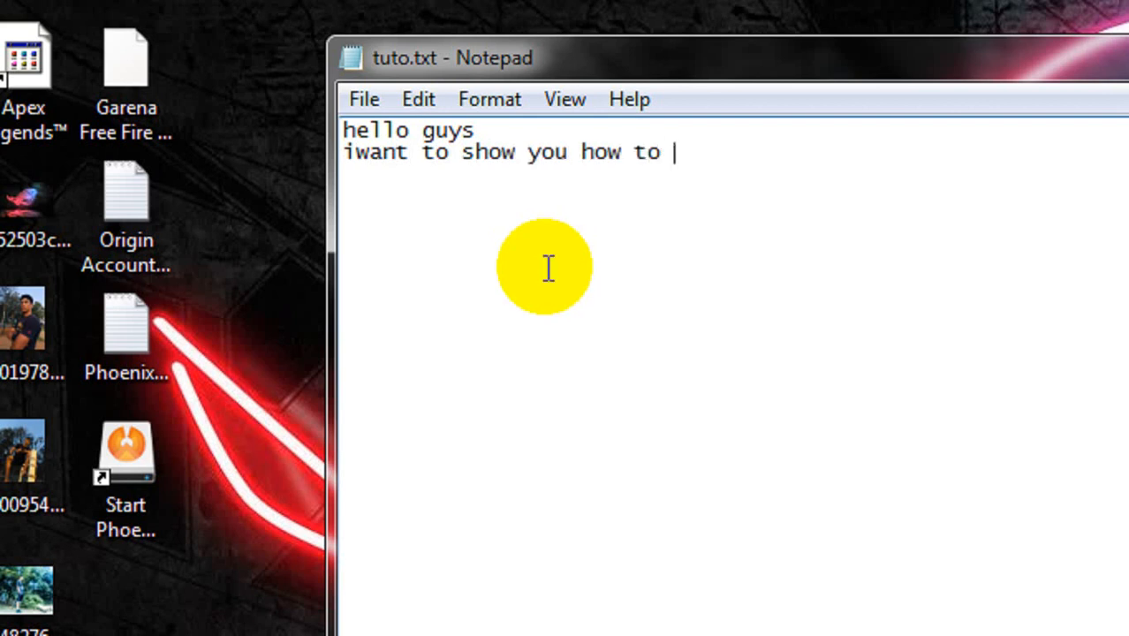
{"action": "type", "text": "install p"}
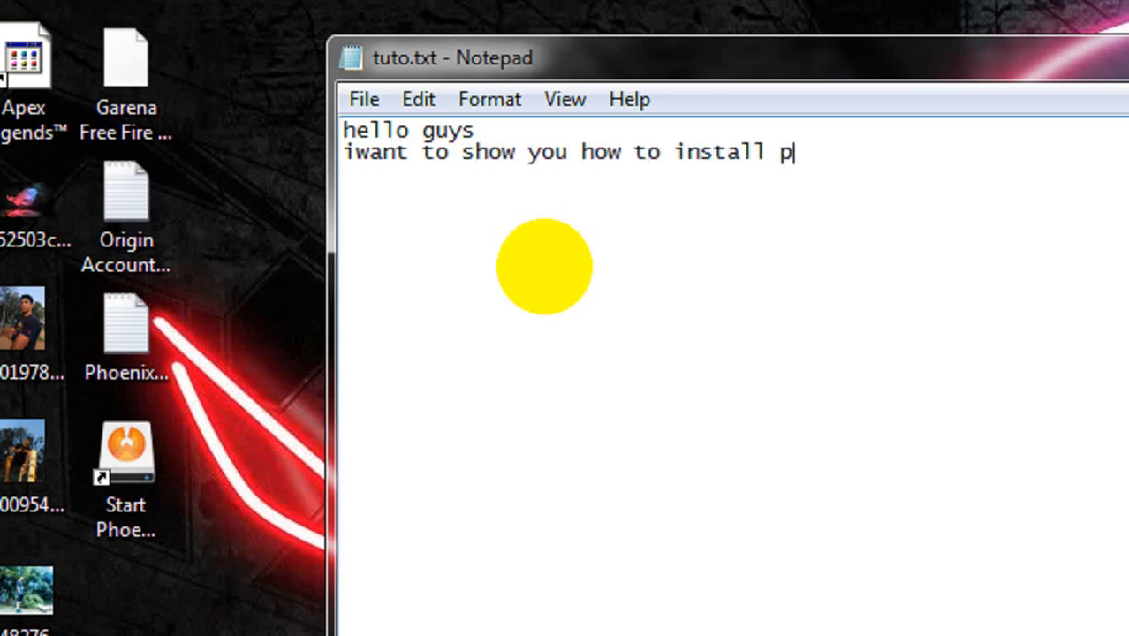
{"action": "type", "text": "oenix"}
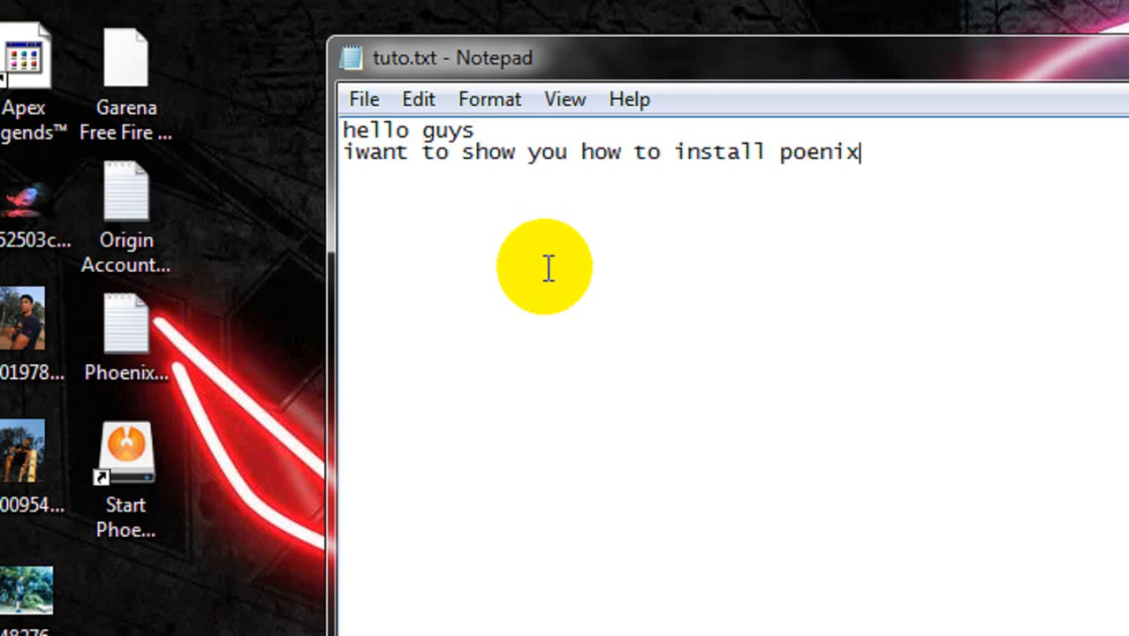
Continue the note's second line with "install phoenix os abstergo"
{"action": "key", "text": "BackSpace"}
{"action": "key", "text": "BackSpace"}
{"action": "key", "text": "BackSpace"}
{"action": "key", "text": "BackSpace"}
{"action": "key", "text": "BackSpace"}
{"action": "type", "text": "hoen"}
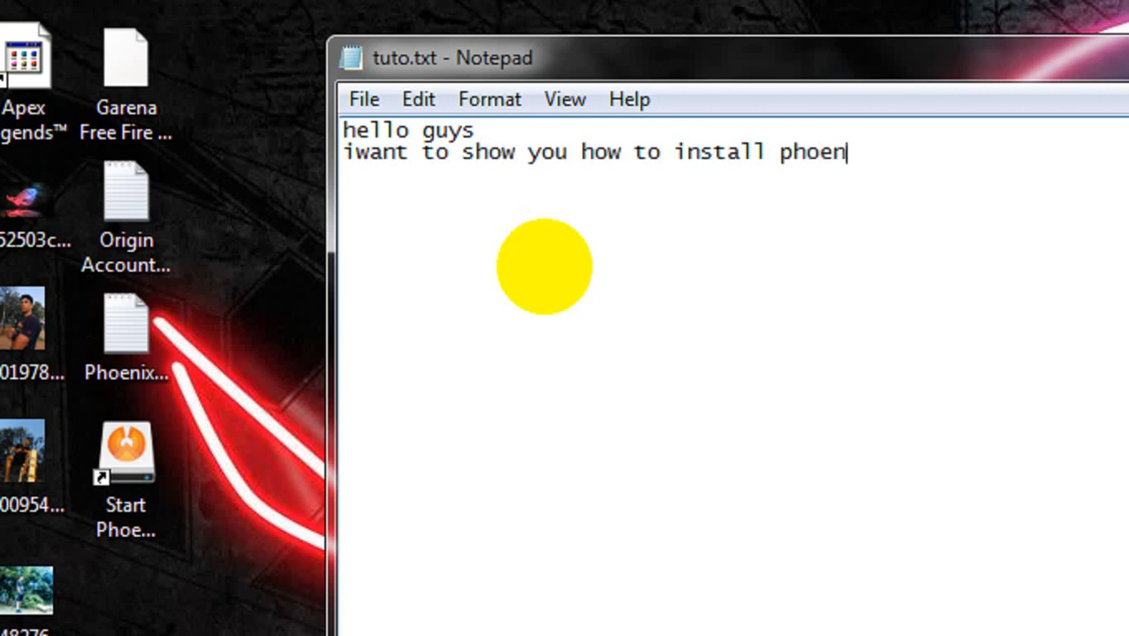
{"action": "type", "text": "ix os da"}
{"action": "key", "text": "BackSpace"}
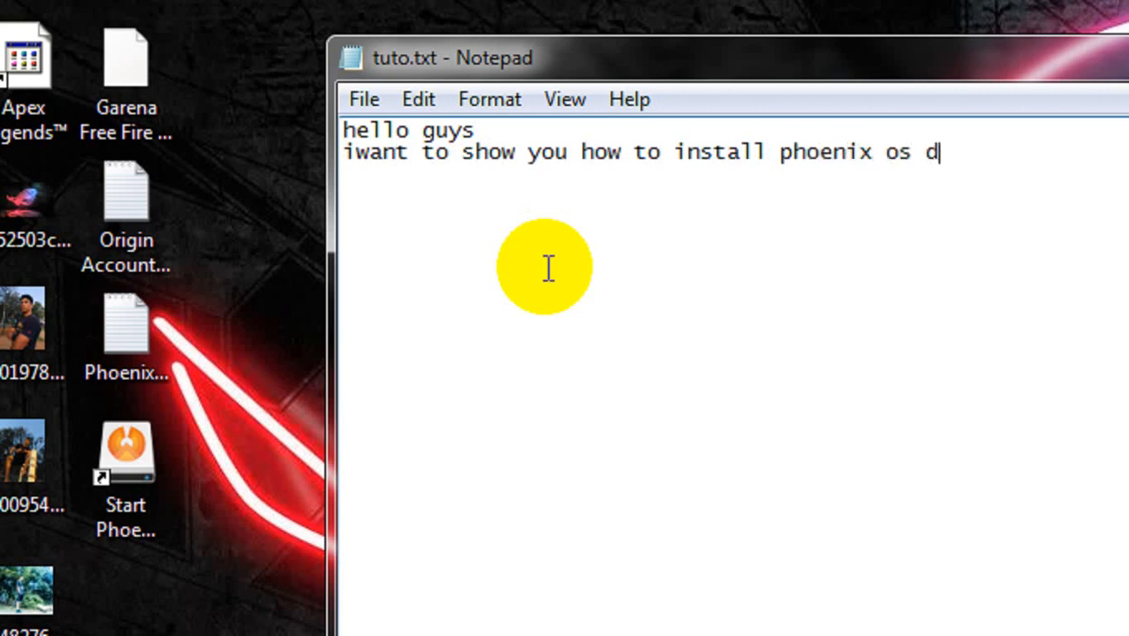
{"action": "key", "text": "BackSpace"}
{"action": "key", "text": "BackSpace"}
{"action": "type", "text": "abst"}
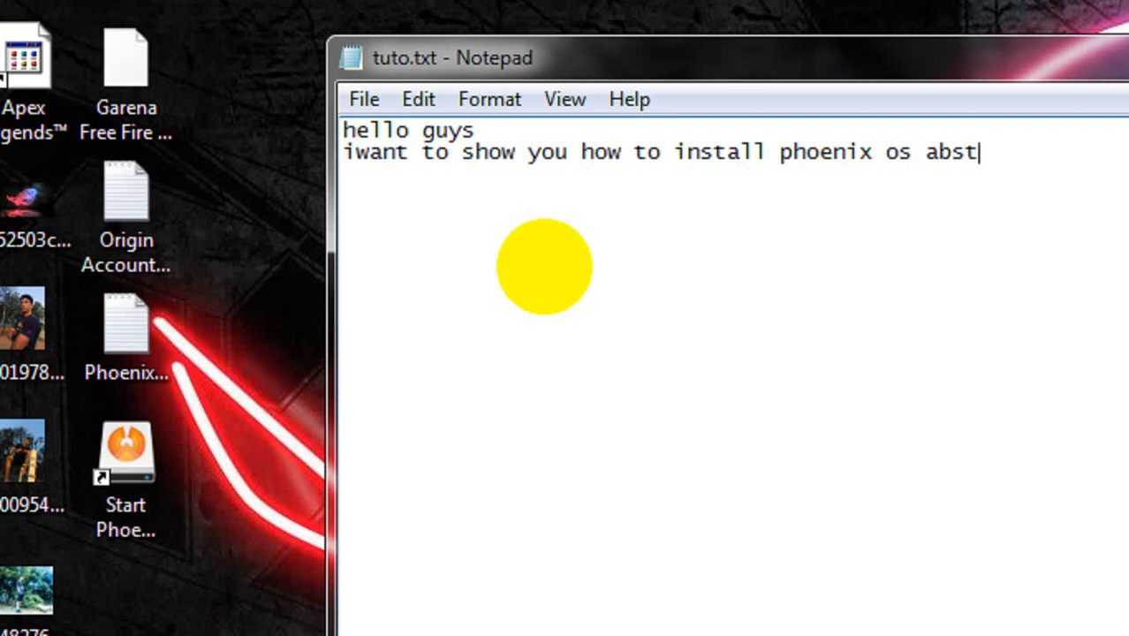
{"action": "type", "text": "ergo "}
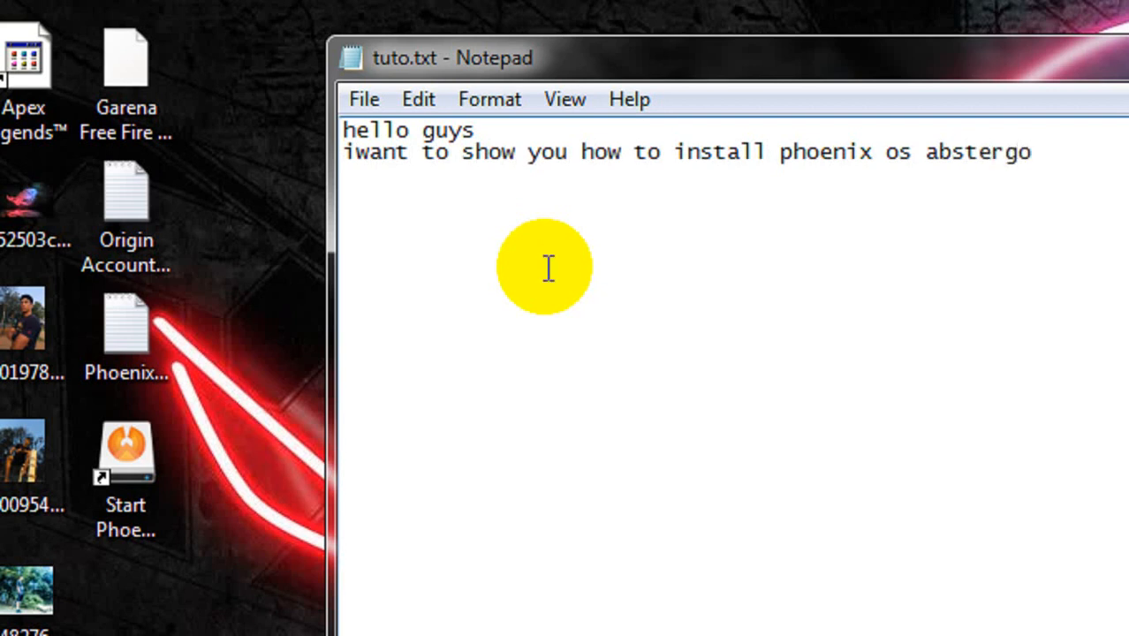
{"action": "type", "text": "1.0 wit"}
Add "1.0 as ext4" after "abstergo" in the note's second line
{"action": "key", "text": "BackSpace"}
{"action": "key", "text": "BackSpace"}
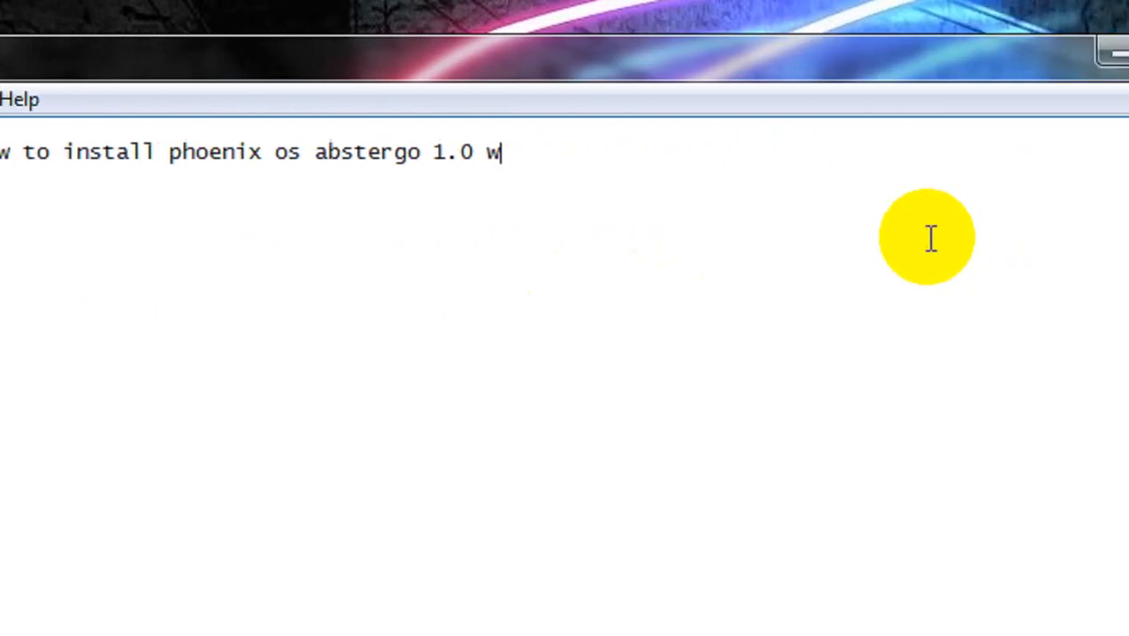
{"action": "key", "text": "BackSpace"}
{"action": "type", "text": "as "}
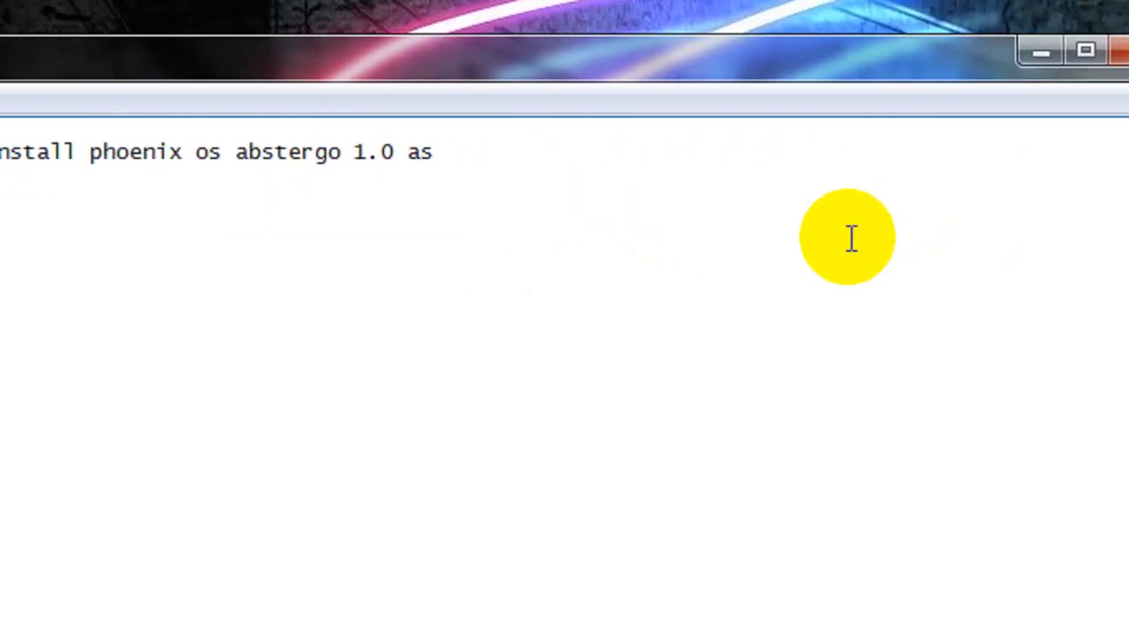
{"action": "type", "text": "ext4"}
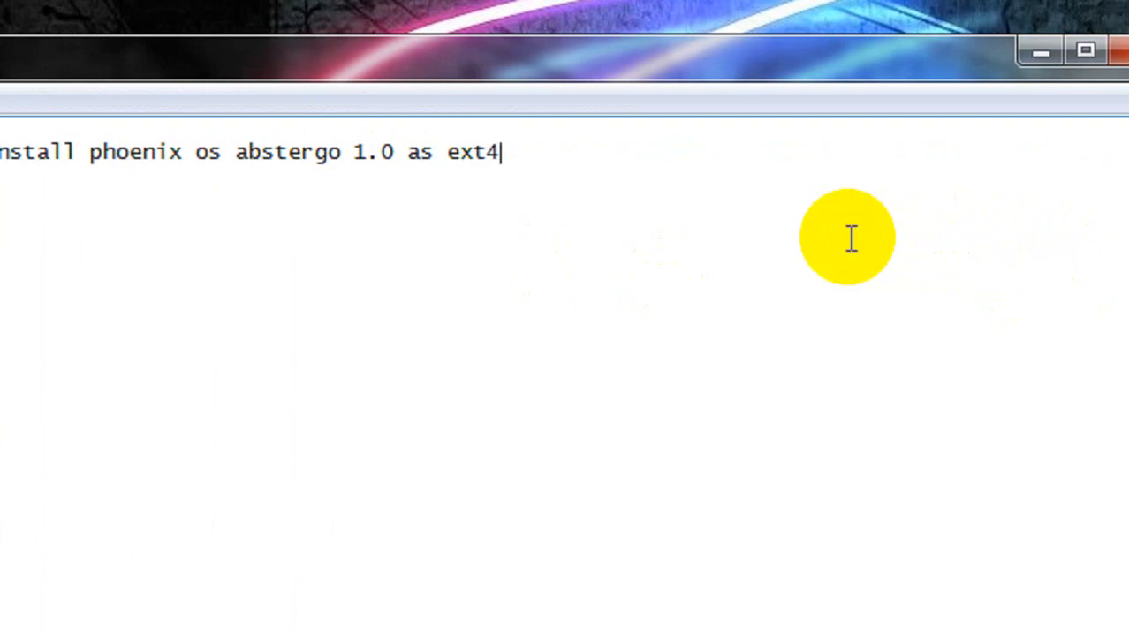
{"action": "type", "text": " just "}
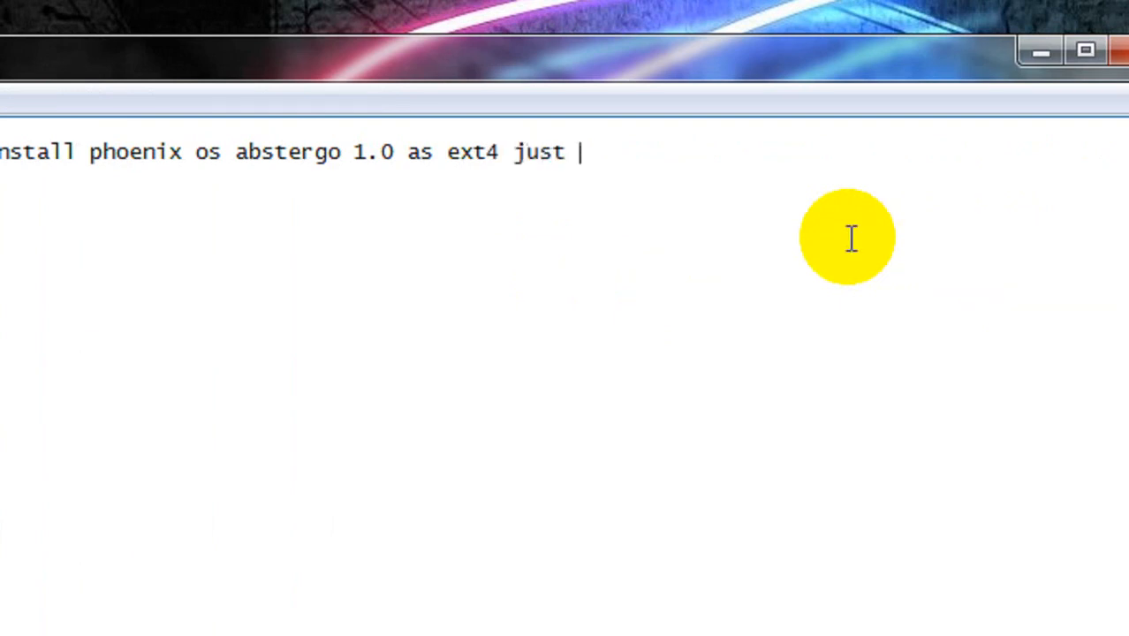
{"action": "type", "text": "follow carfu"}
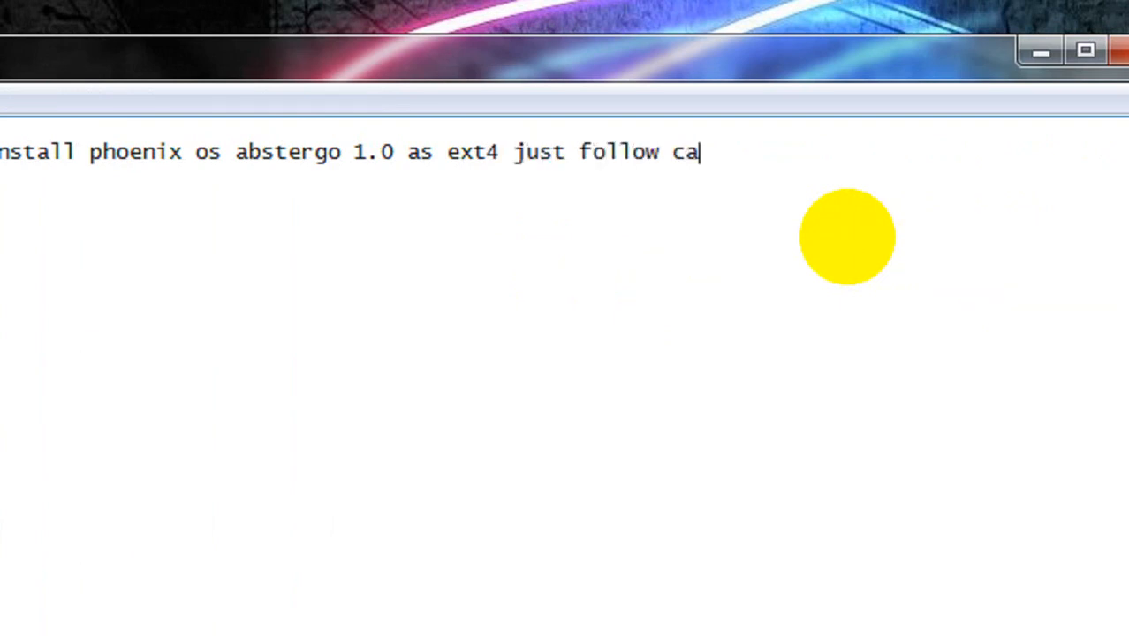
{"action": "type", "text": "lly"}
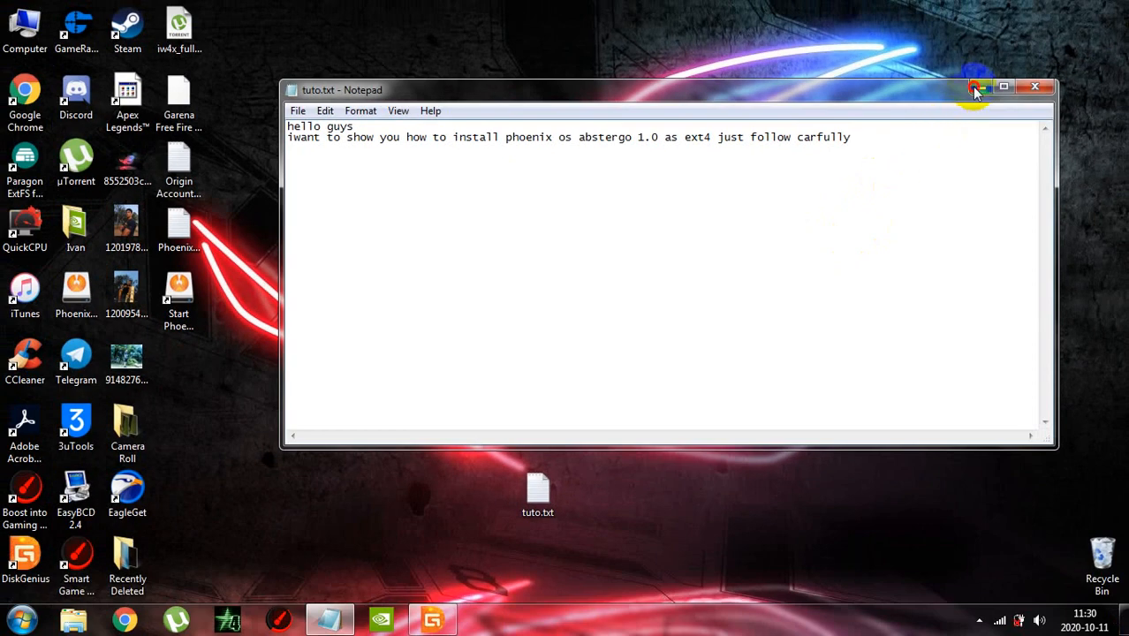
Leave the note and run DiskGenius from the desktop as administrator
{"action": "left_click", "coordinate": [1115, 51]}
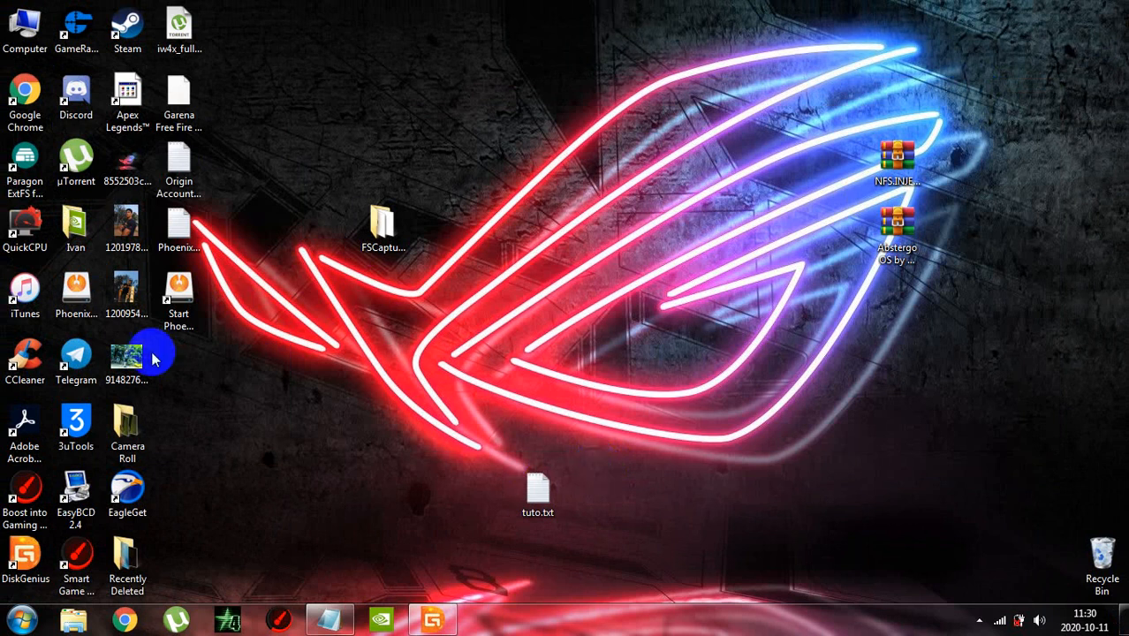
{"action": "right_click", "coordinate": [34, 565]}
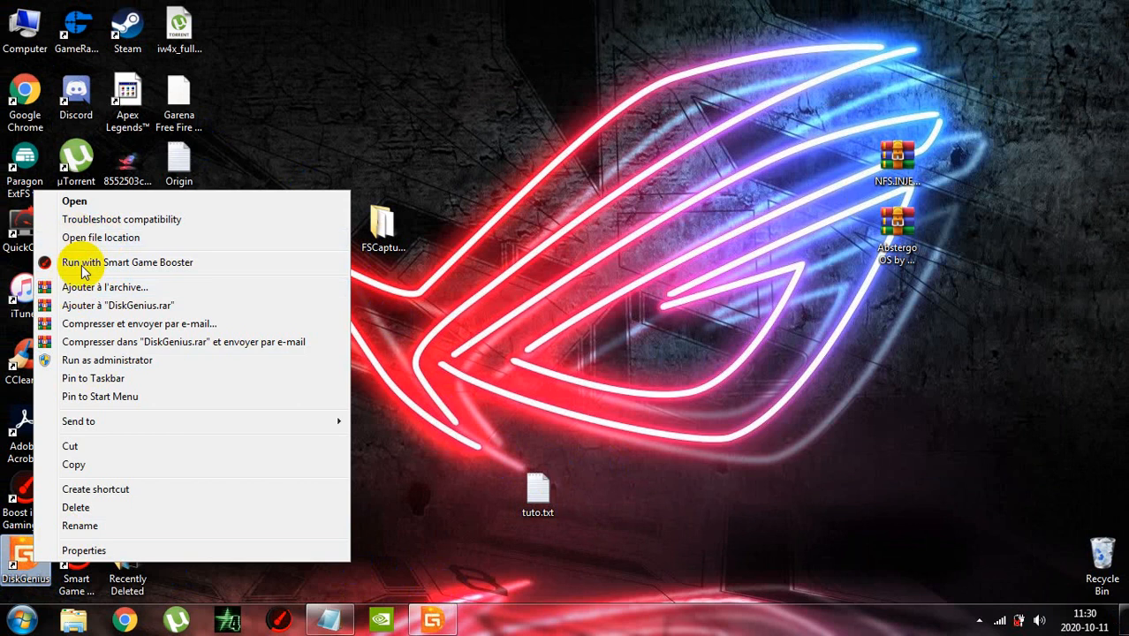
{"action": "left_click", "coordinate": [128, 370]}
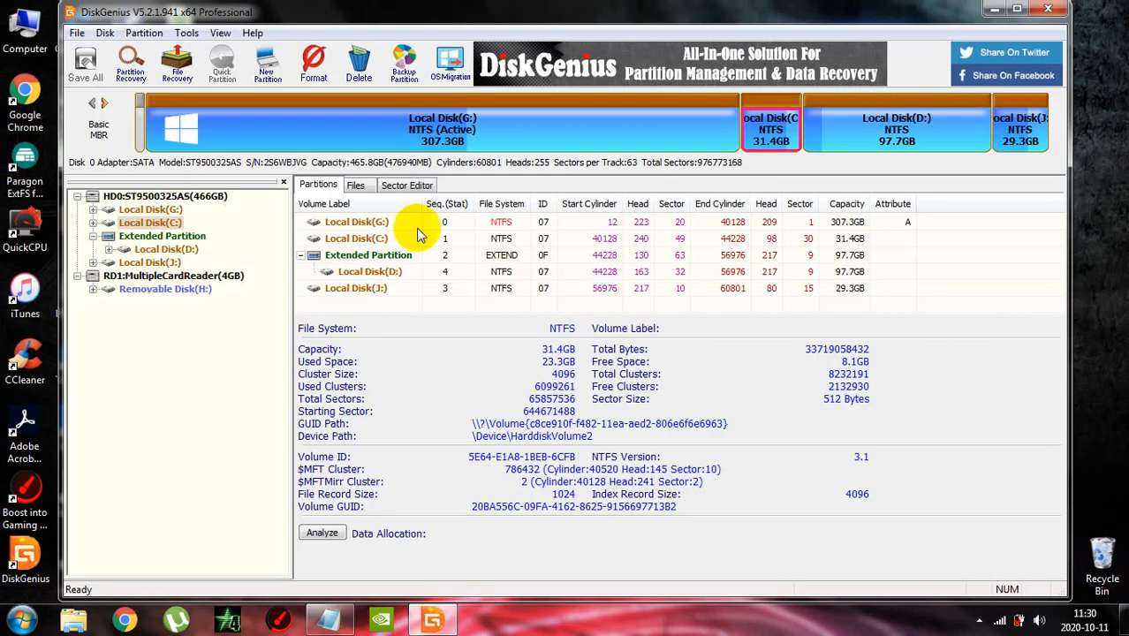
Format the 29.3 GB partition Local Disk (J:) with the Ext4 file system and default cluster size, accepting the loss of its files
{"action": "left_click", "coordinate": [380, 290]}
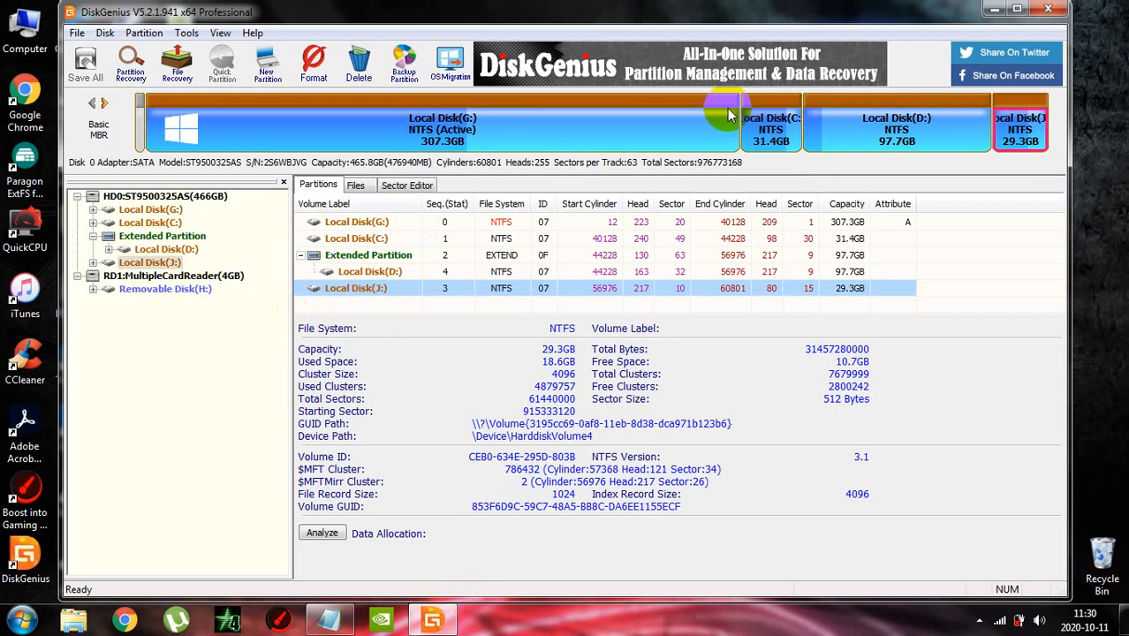
{"action": "right_click", "coordinate": [1029, 142]}
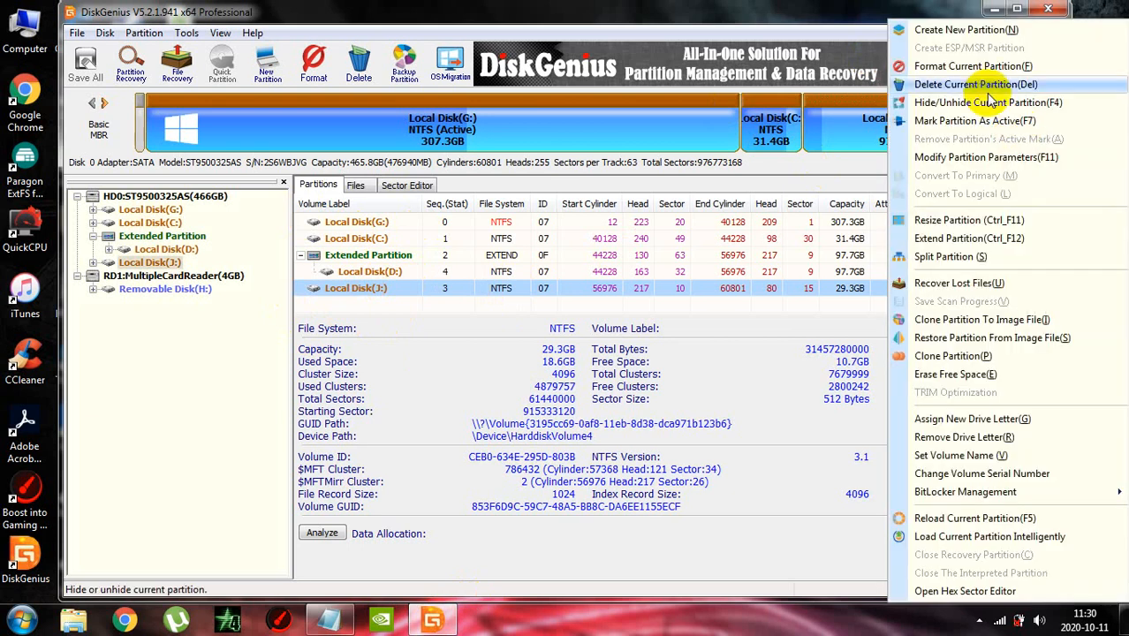
{"action": "left_click", "coordinate": [950, 66]}
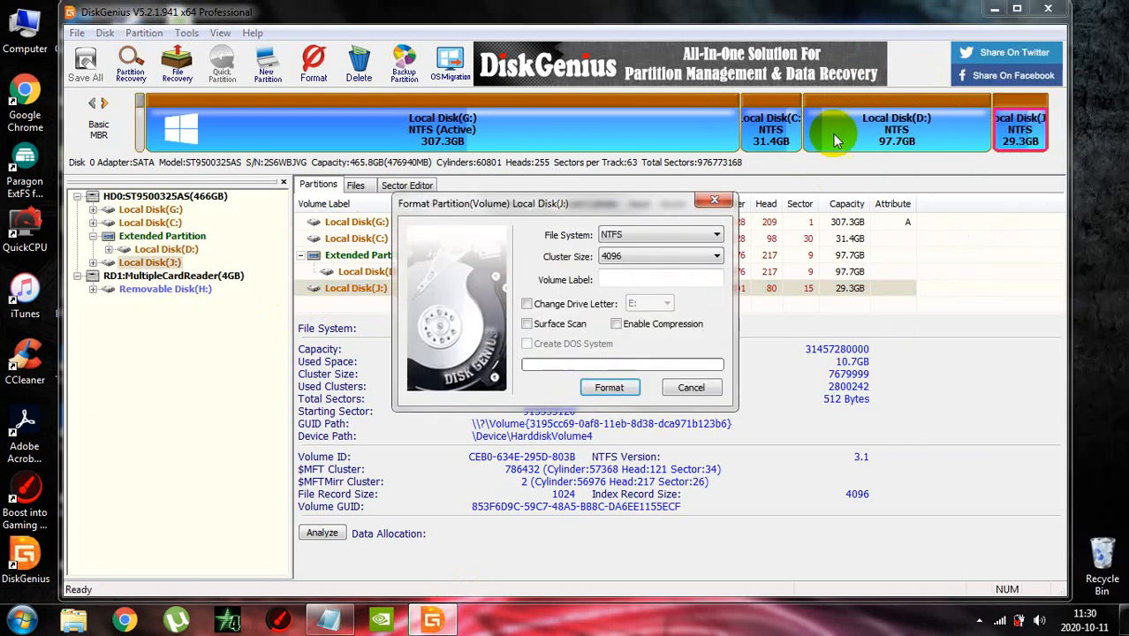
{"action": "left_click", "coordinate": [625, 235]}
{"action": "left_click", "coordinate": [628, 283]}
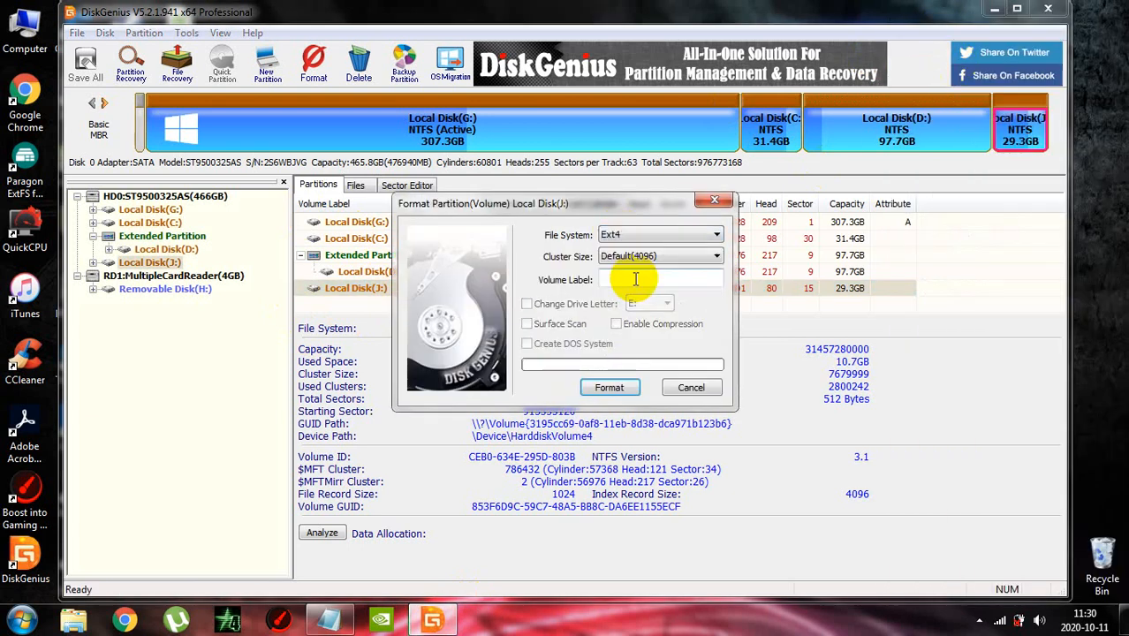
{"action": "left_click", "coordinate": [623, 386]}
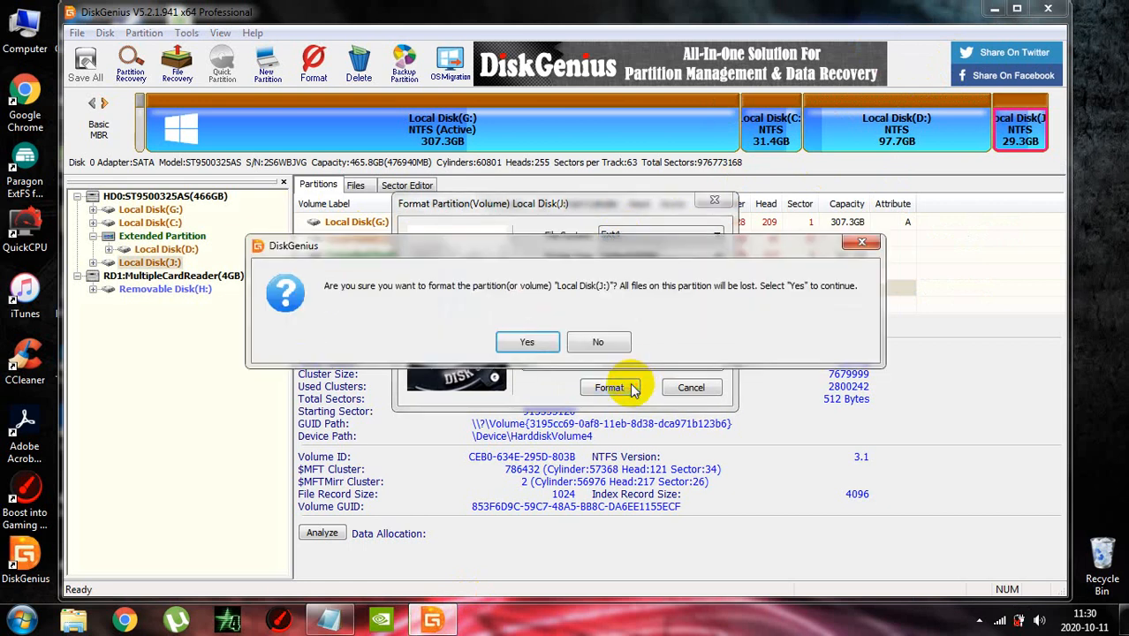
{"action": "left_click", "coordinate": [549, 343]}
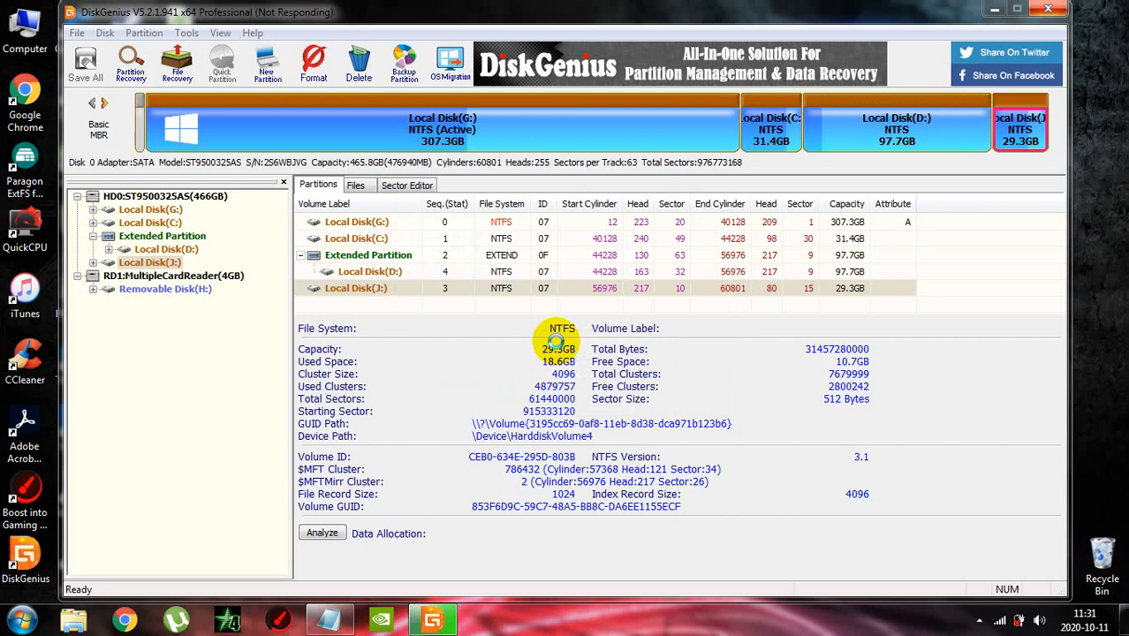
{"action": "left_click", "coordinate": [981, 618]}
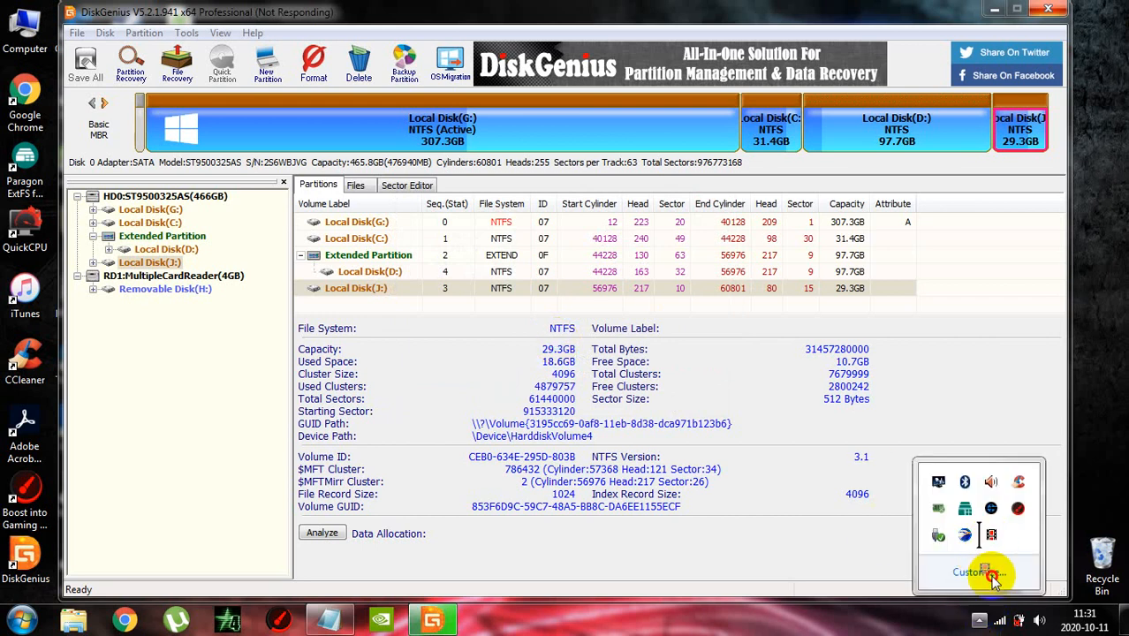
{"action": "left_click_drag", "start_coordinate": [998, 621], "coordinate": [990, 621]}
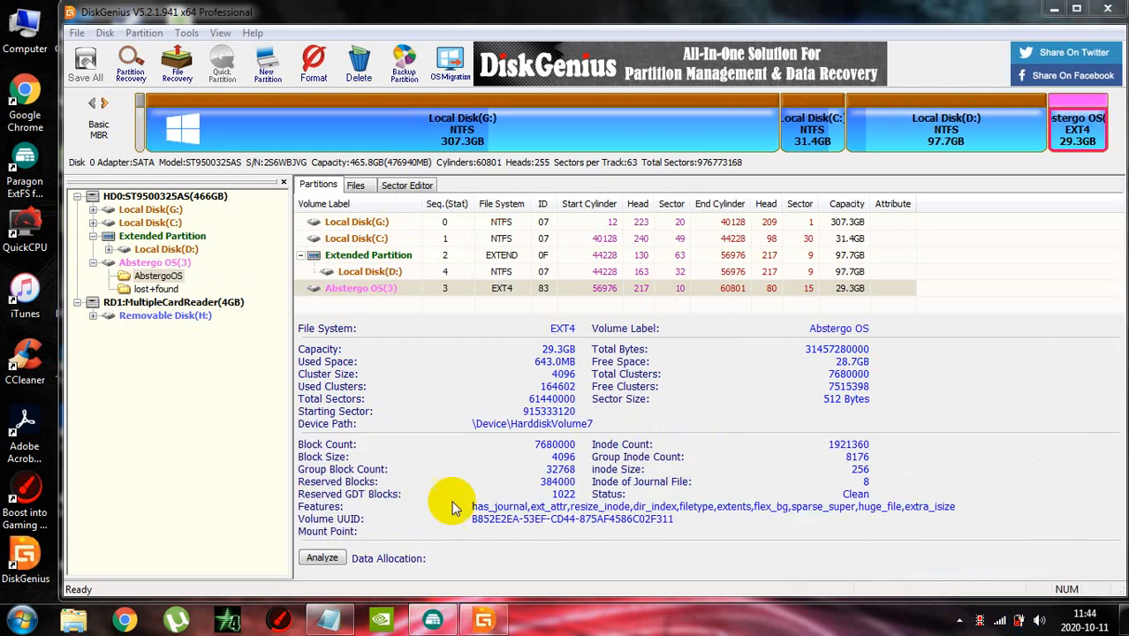
Examine the file system, cluster size and volume label in the format settings of the Abstergo OS partition without formatting it
{"action": "right_click", "coordinate": [380, 290]}
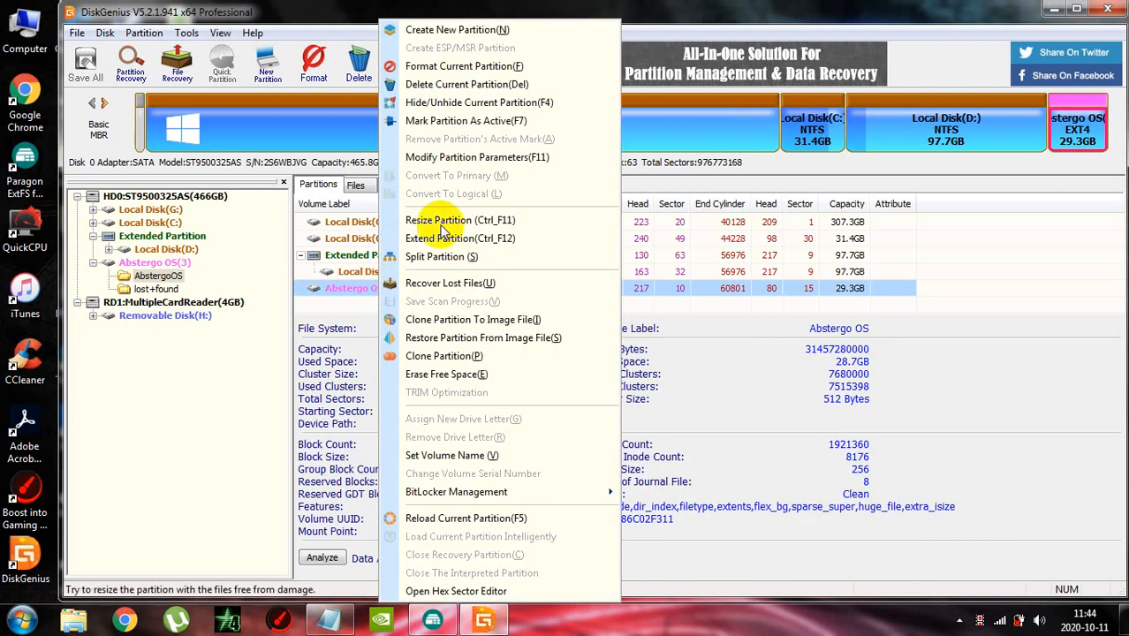
{"action": "left_click", "coordinate": [442, 65]}
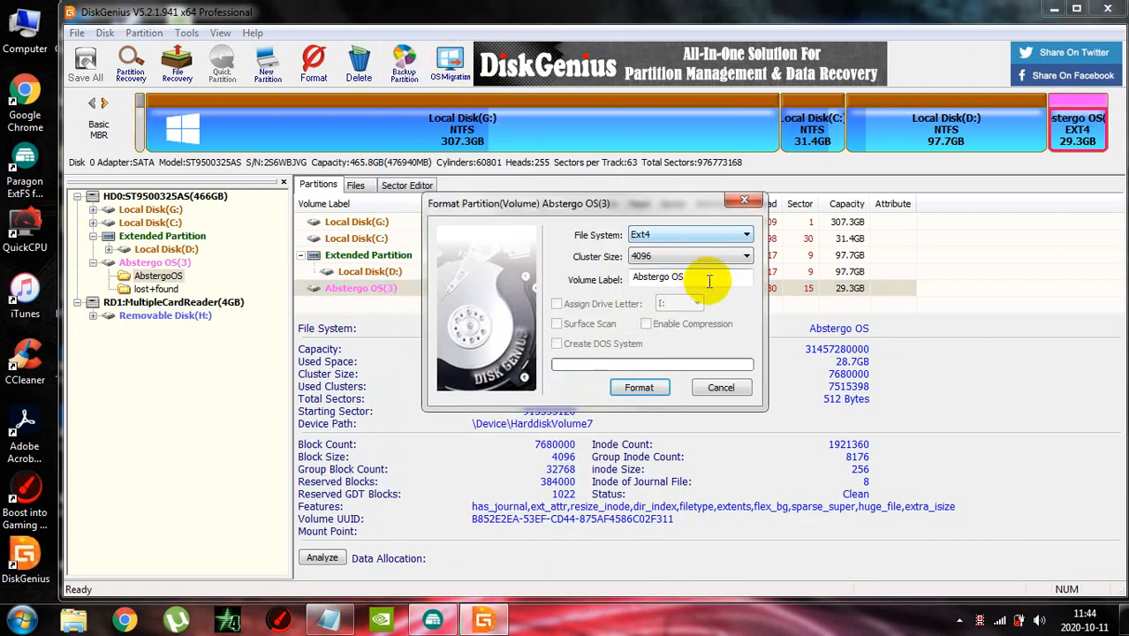
{"action": "left_click_drag", "start_coordinate": [706, 280], "coordinate": [611, 278]}
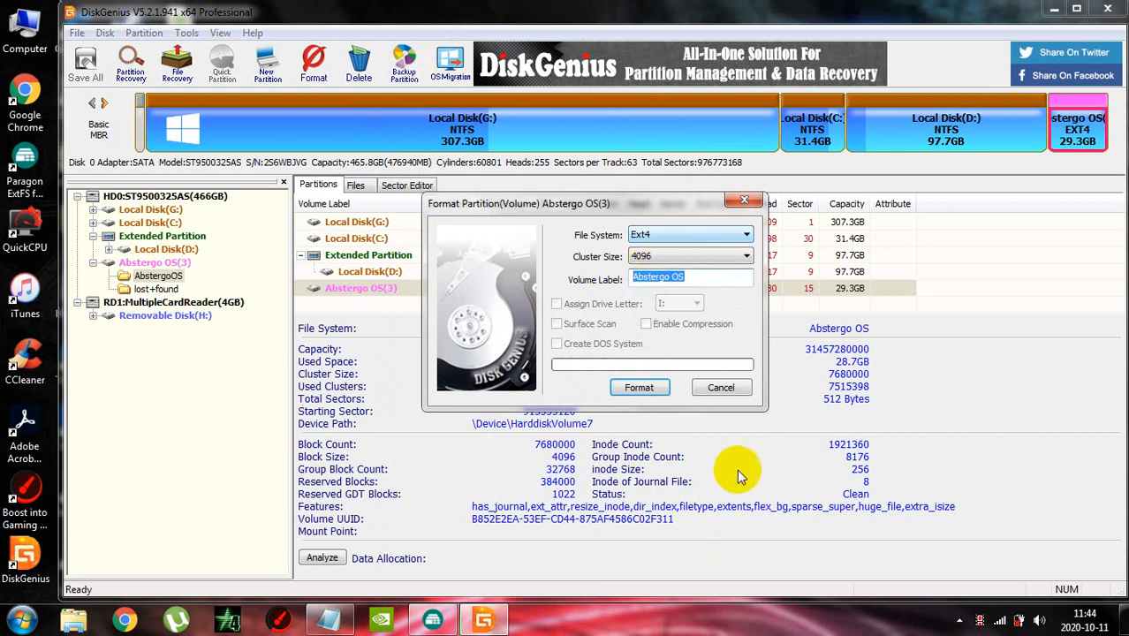
{"action": "left_click", "coordinate": [979, 621]}
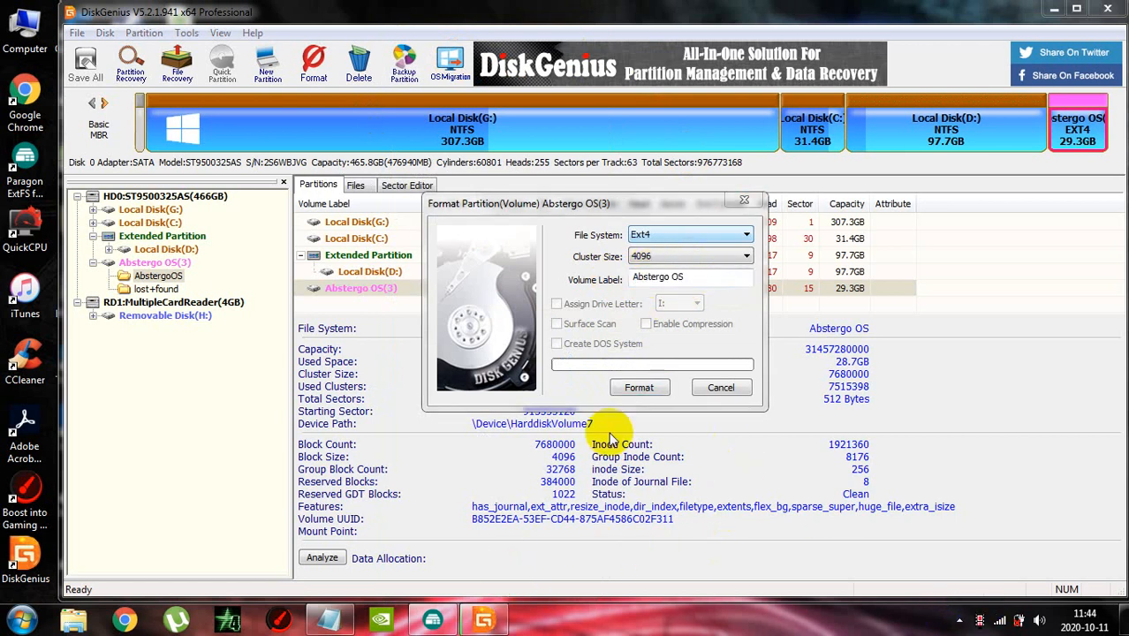
{"action": "left_click", "coordinate": [744, 201]}
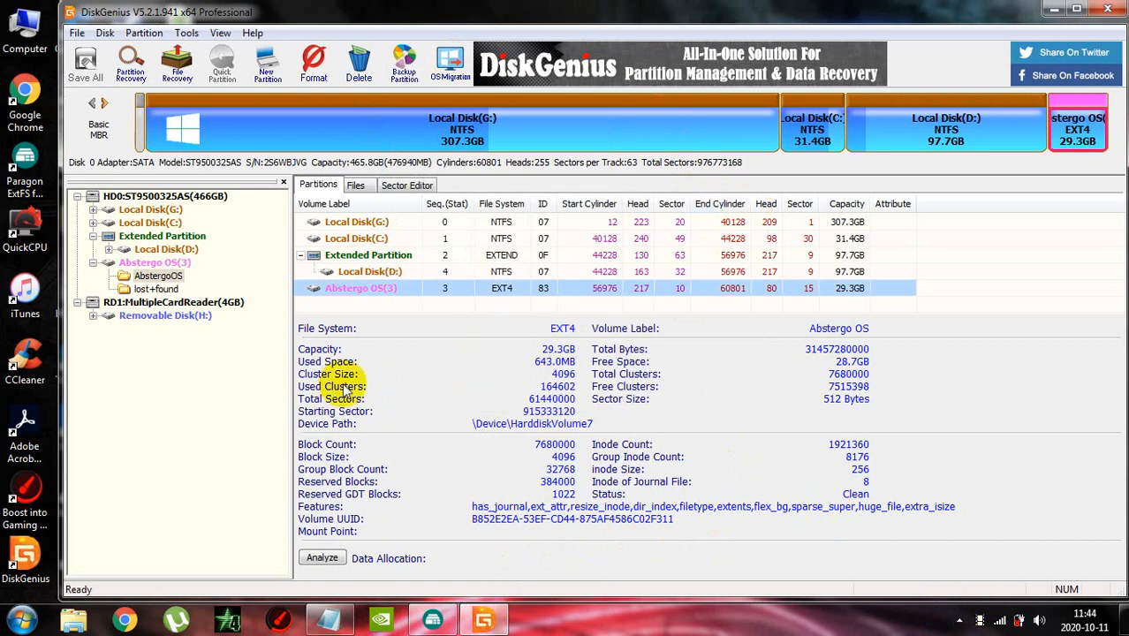
{"action": "right_click", "coordinate": [343, 288]}
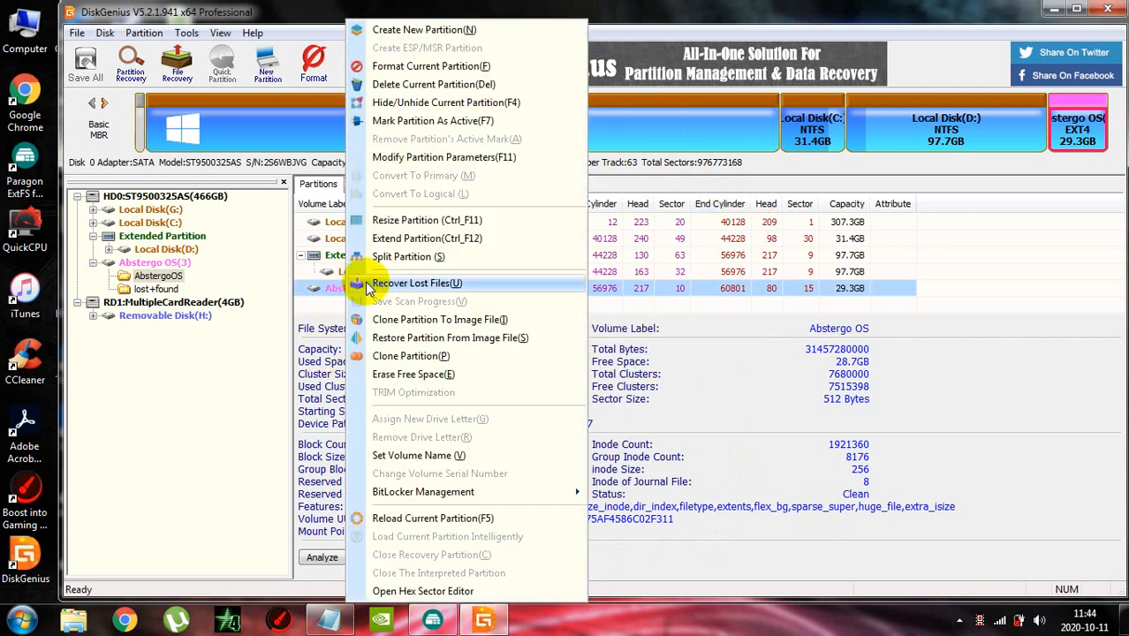
{"action": "left_click", "coordinate": [382, 66]}
{"action": "key", "text": "Tab"}
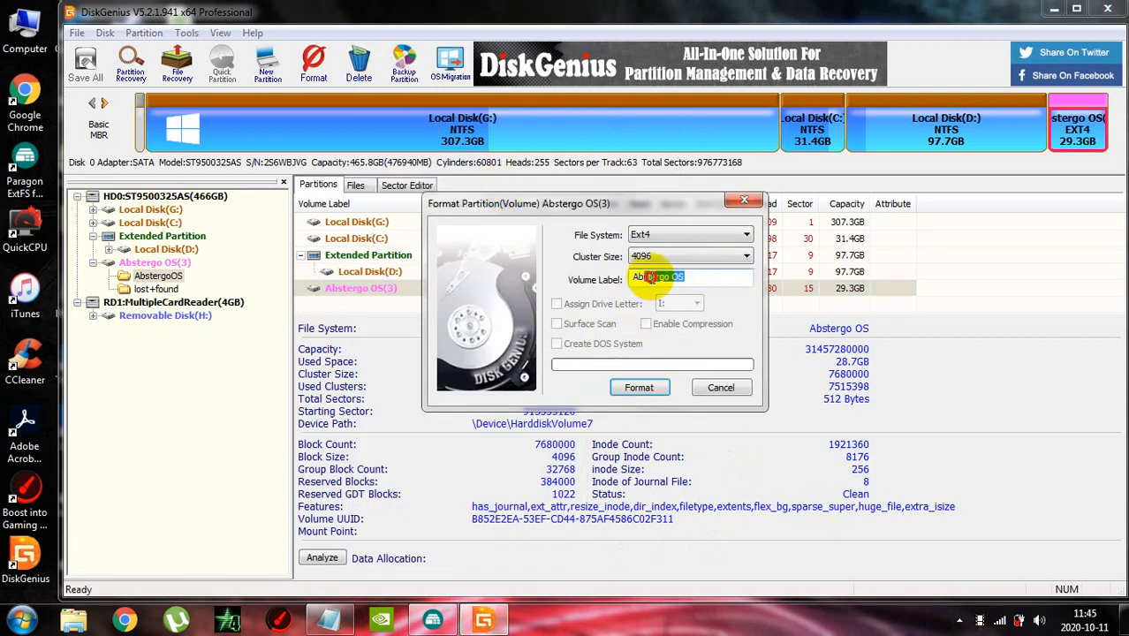
{"action": "left_click", "coordinate": [717, 391]}
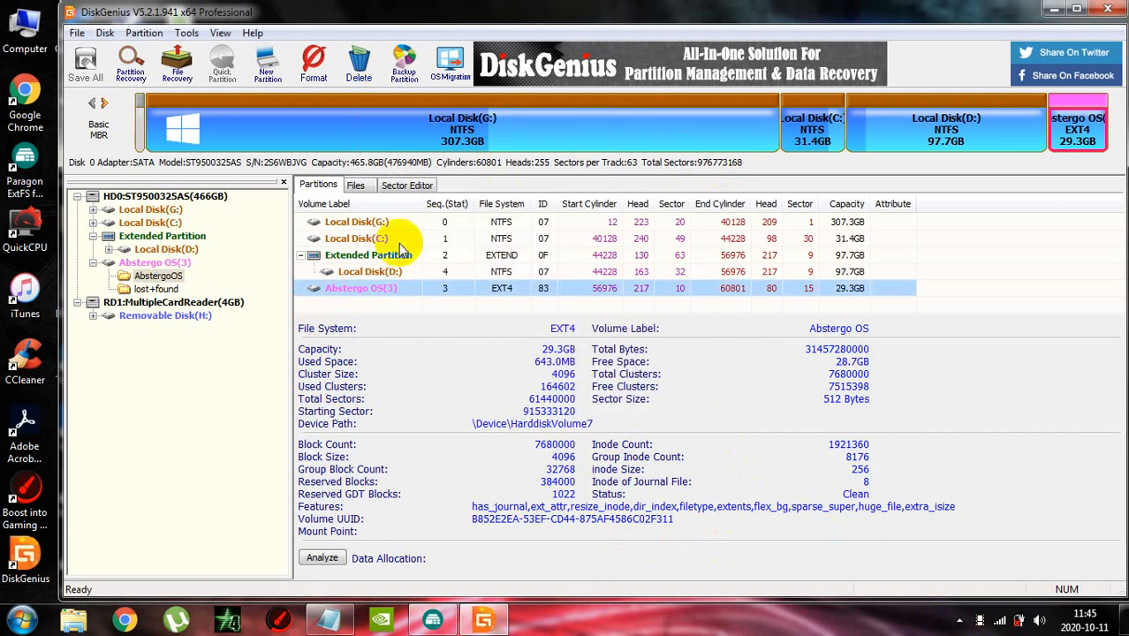
Display the root directory of the Abstergo OS(3) partition and look over its folders
{"action": "double_click", "coordinate": [409, 295]}
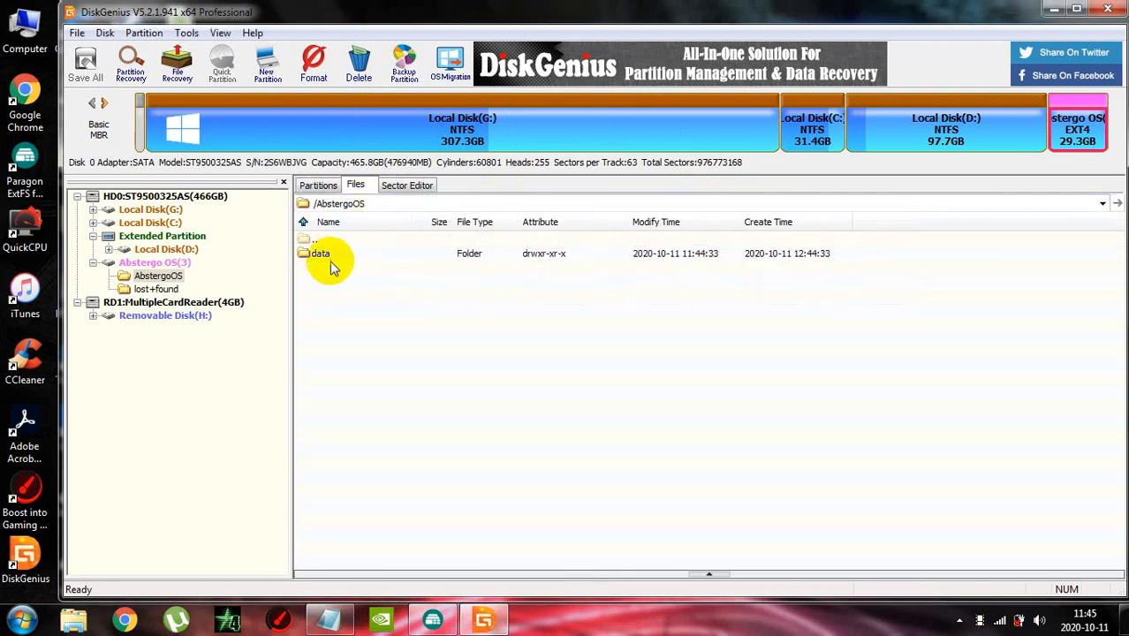
{"action": "left_click", "coordinate": [318, 185]}
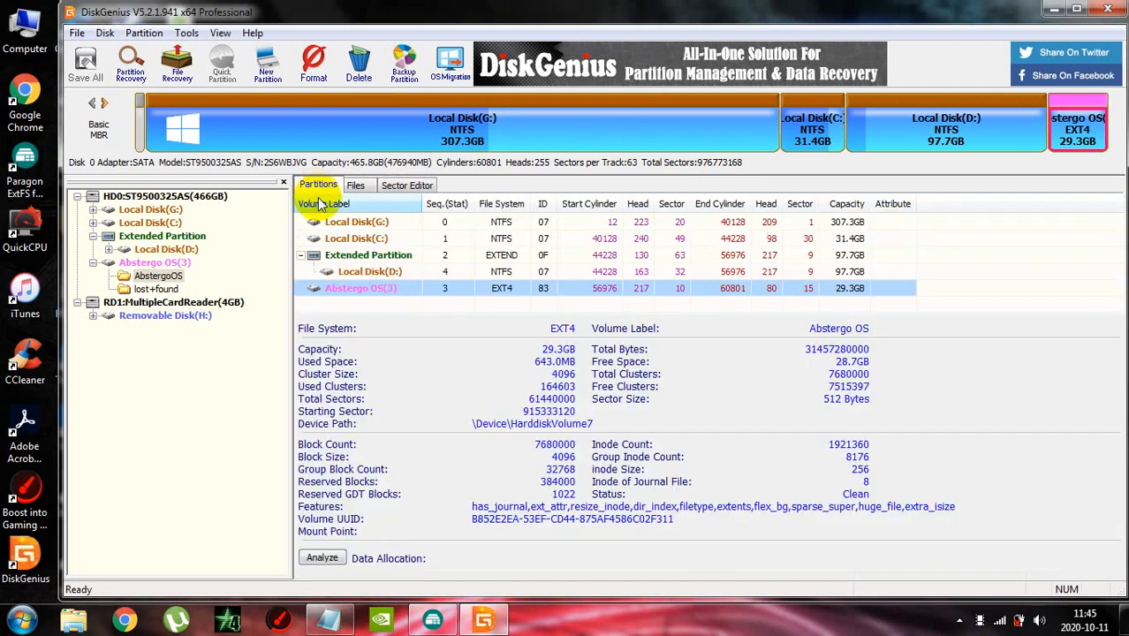
{"action": "left_click", "coordinate": [173, 263]}
{"action": "double_click", "coordinate": [175, 267]}
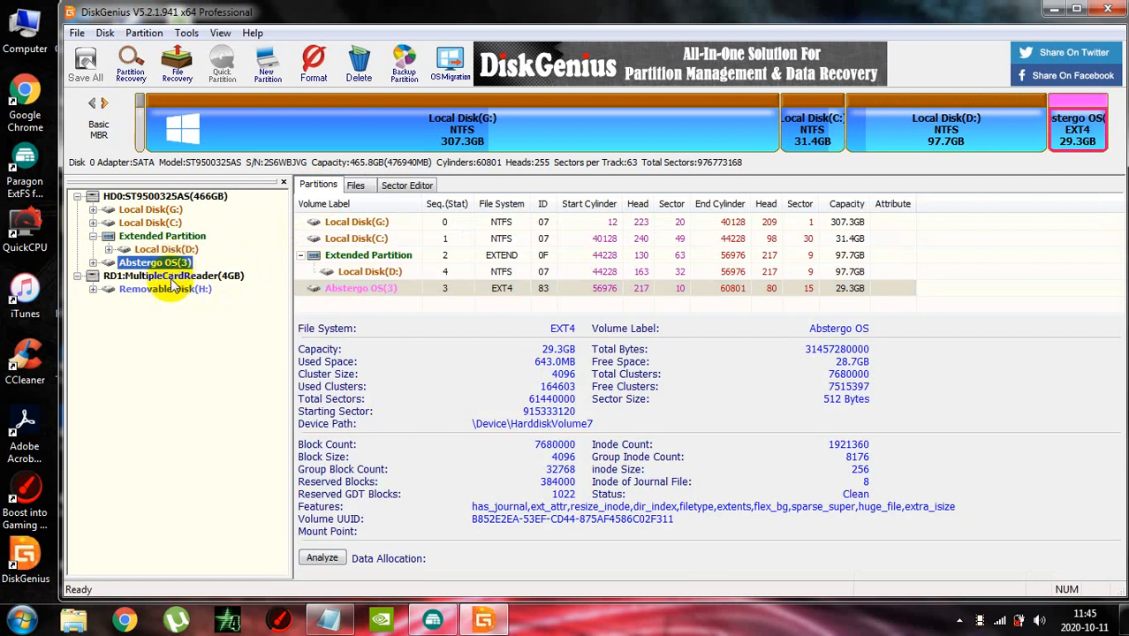
{"action": "double_click", "coordinate": [353, 286]}
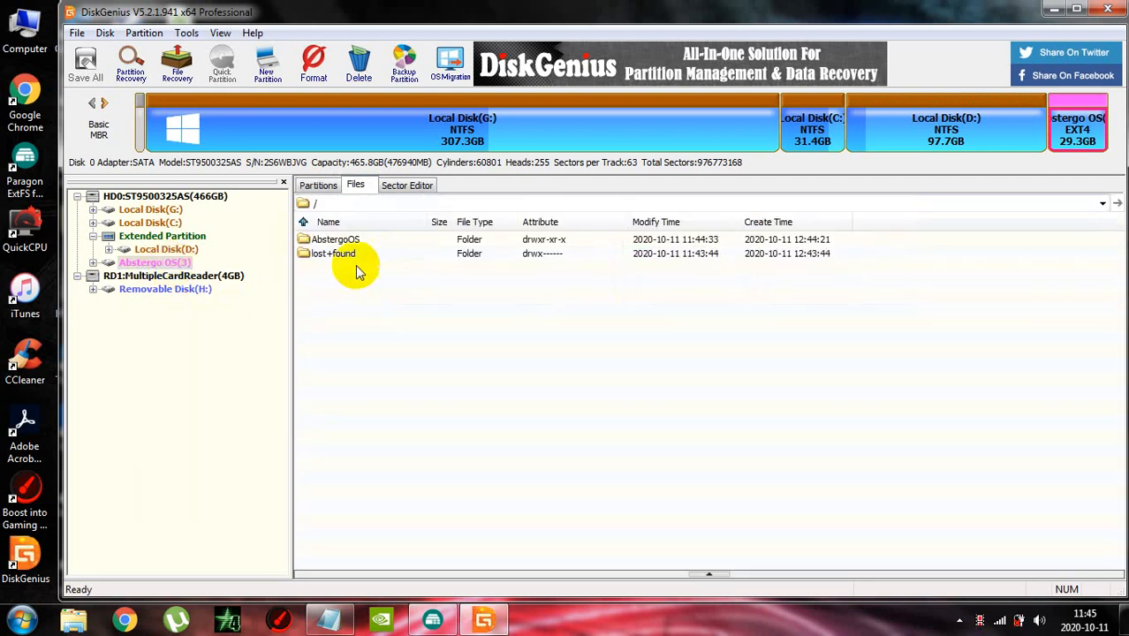
{"action": "left_click", "coordinate": [349, 241]}
{"action": "right_click", "coordinate": [353, 335]}
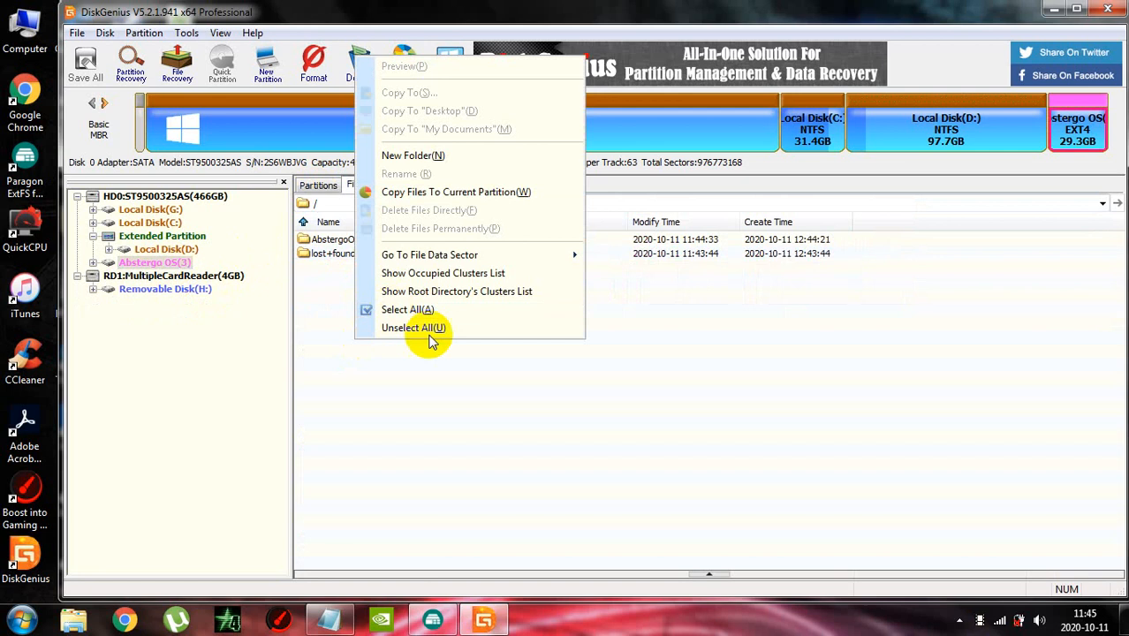
{"action": "left_click", "coordinate": [336, 289]}
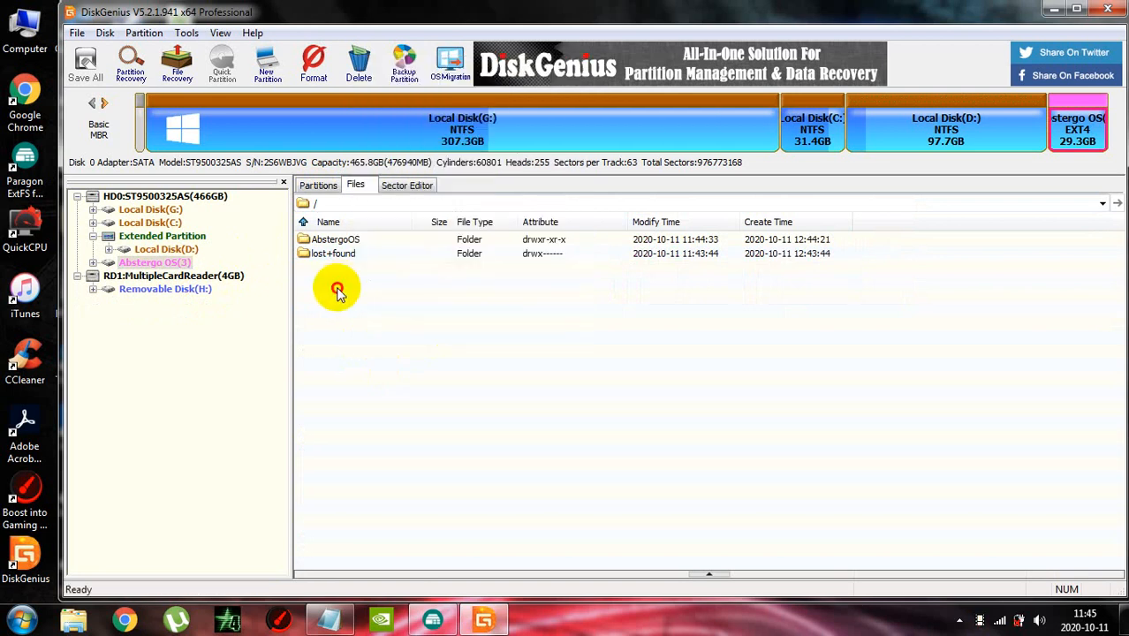
Open the AbstergoOS folder on the Abstergo OS partition and check its data folder
{"action": "left_click", "coordinate": [337, 242]}
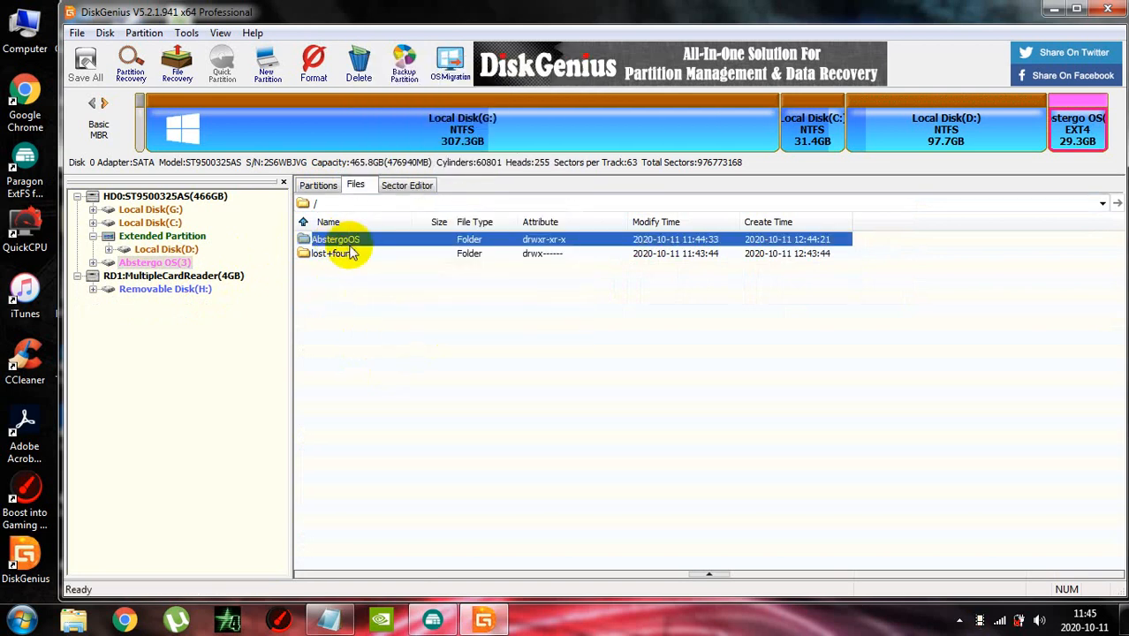
{"action": "double_click", "coordinate": [346, 241]}
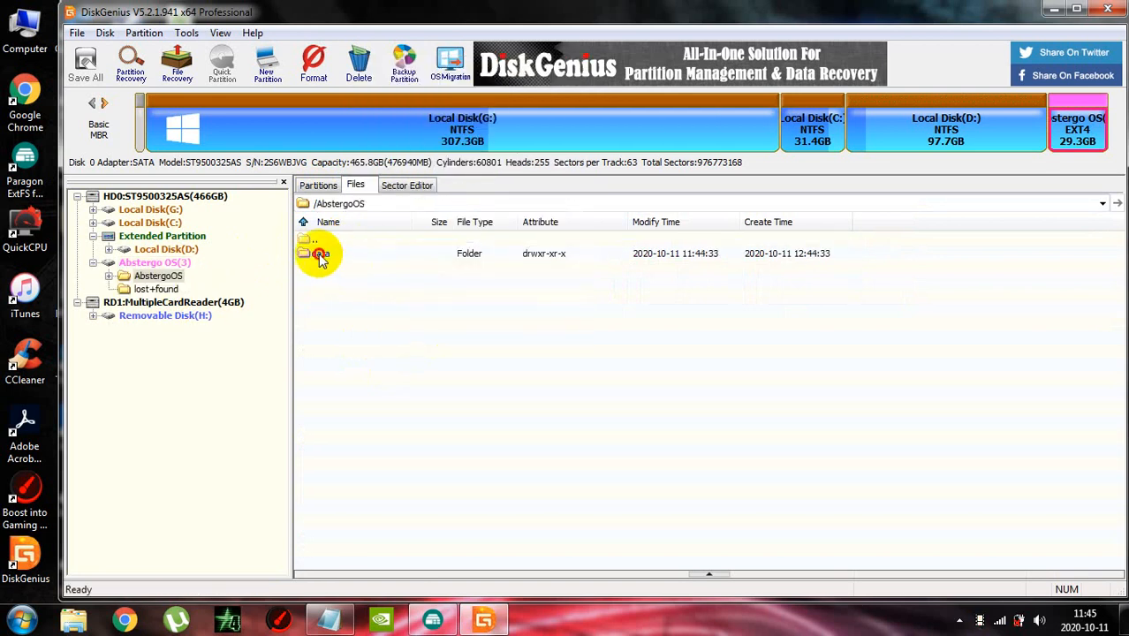
{"action": "left_click", "coordinate": [315, 254]}
{"action": "right_click", "coordinate": [385, 305]}
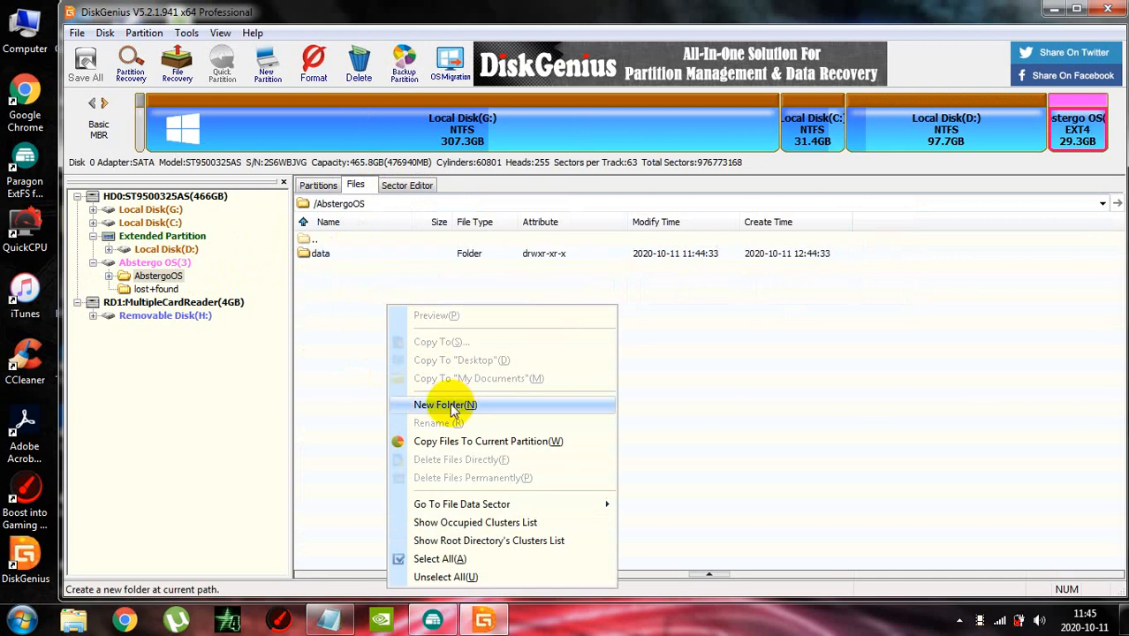
{"action": "left_click", "coordinate": [303, 265]}
{"action": "left_click", "coordinate": [309, 256]}
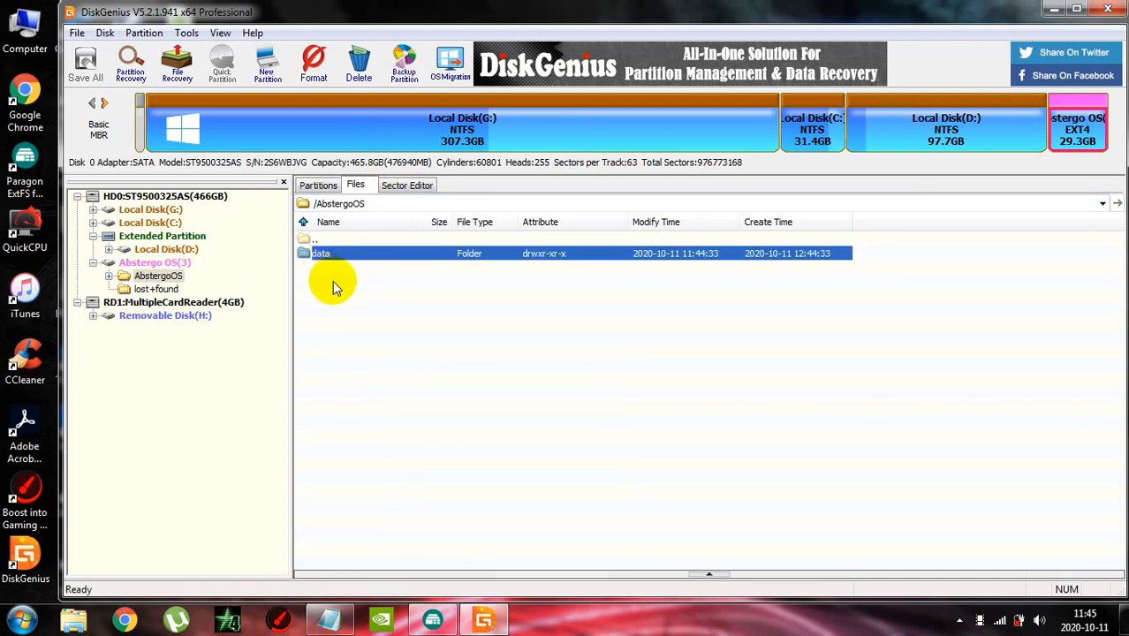
{"action": "left_click", "coordinate": [334, 285]}
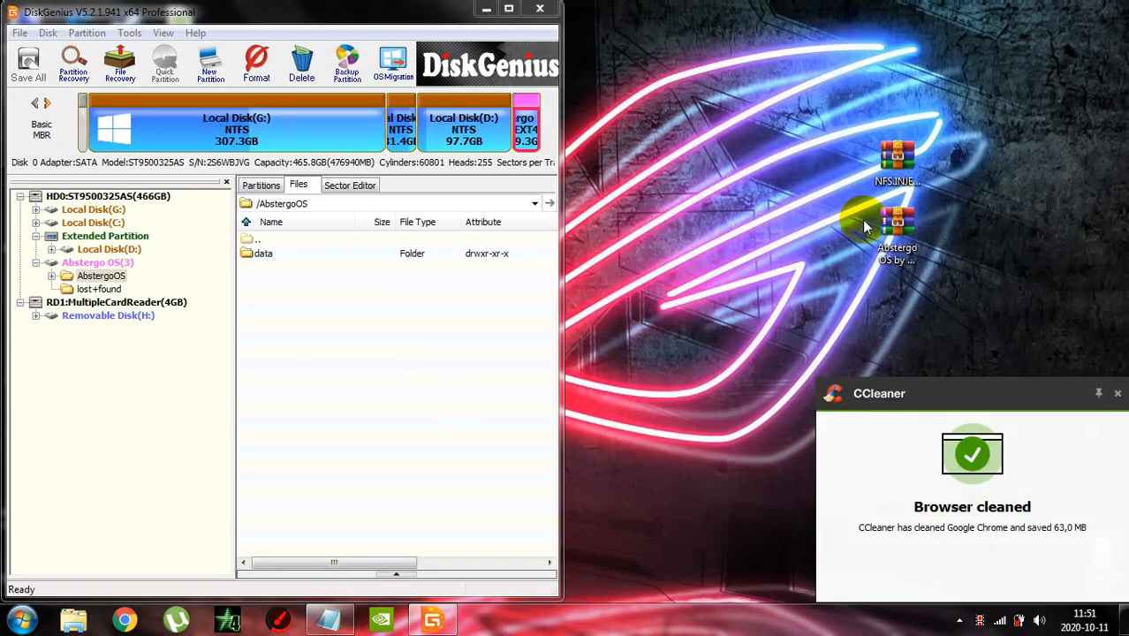
Open the Abstergo OS RAR archive from the desktop beside the partition's file list and go to its system file folder
{"action": "double_click", "coordinate": [896, 225]}
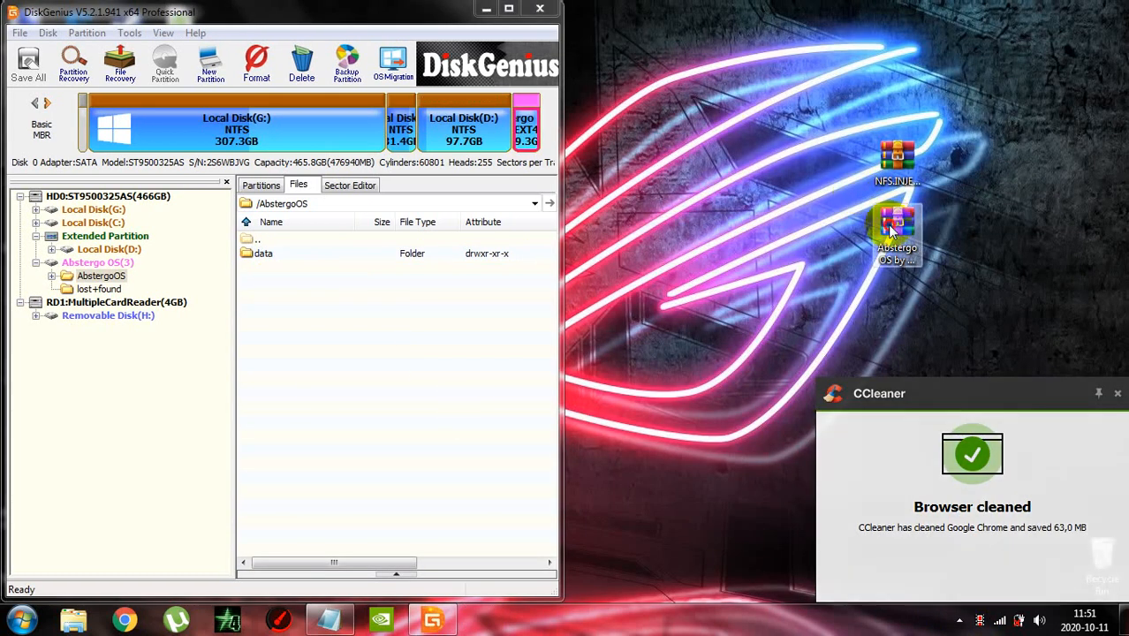
{"action": "left_click", "coordinate": [1117, 393]}
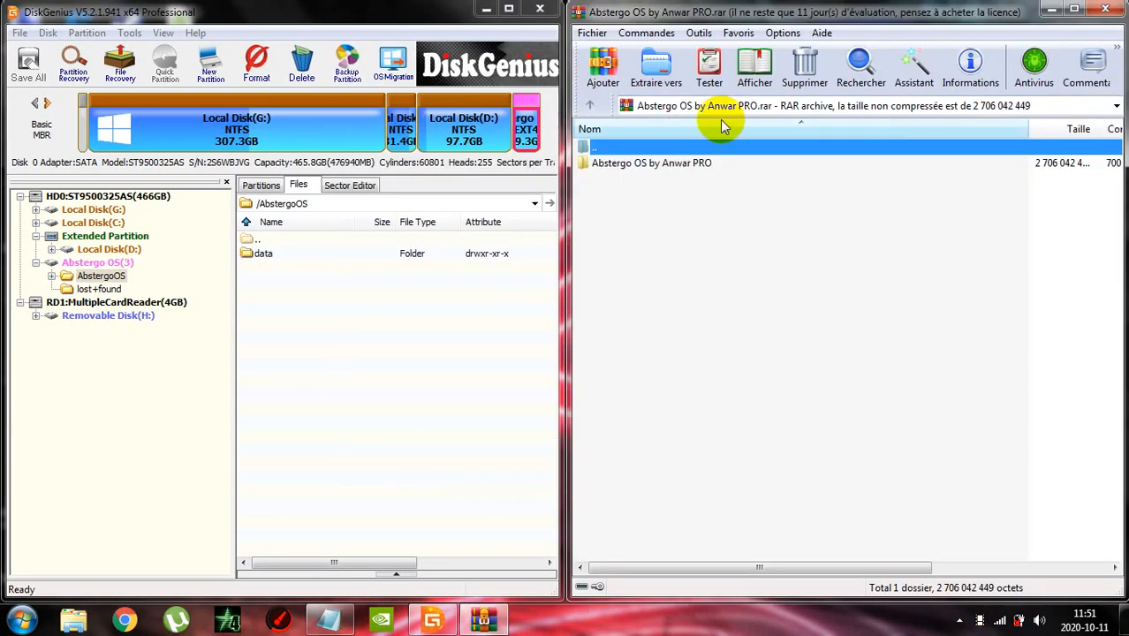
{"action": "double_click", "coordinate": [700, 169]}
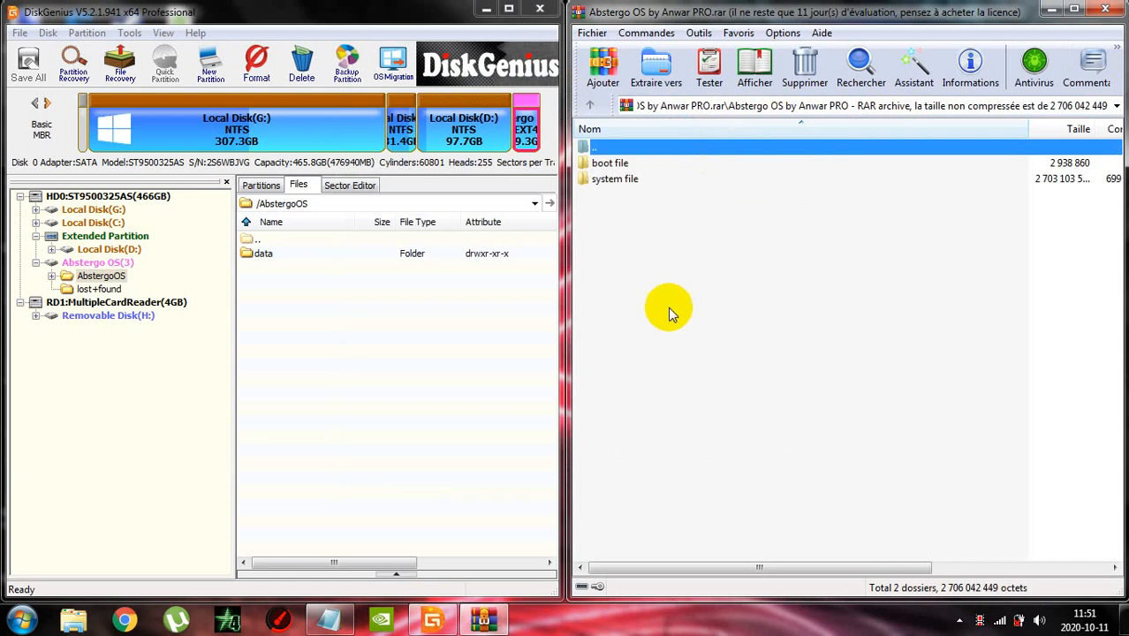
{"action": "double_click", "coordinate": [618, 180]}
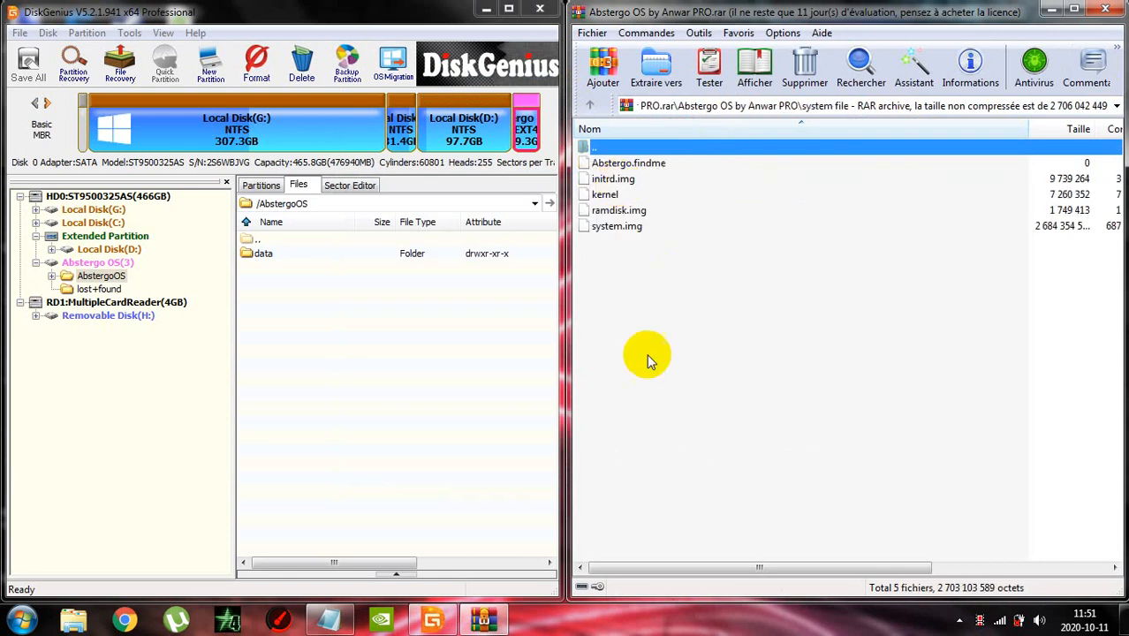
Copy Abstergo.findme, initrd.img, kernel, ramdisk.img and system.img from the archive into the partition's /AbstergoOS directory
{"action": "left_click_drag", "start_coordinate": [649, 351], "coordinate": [632, 166]}
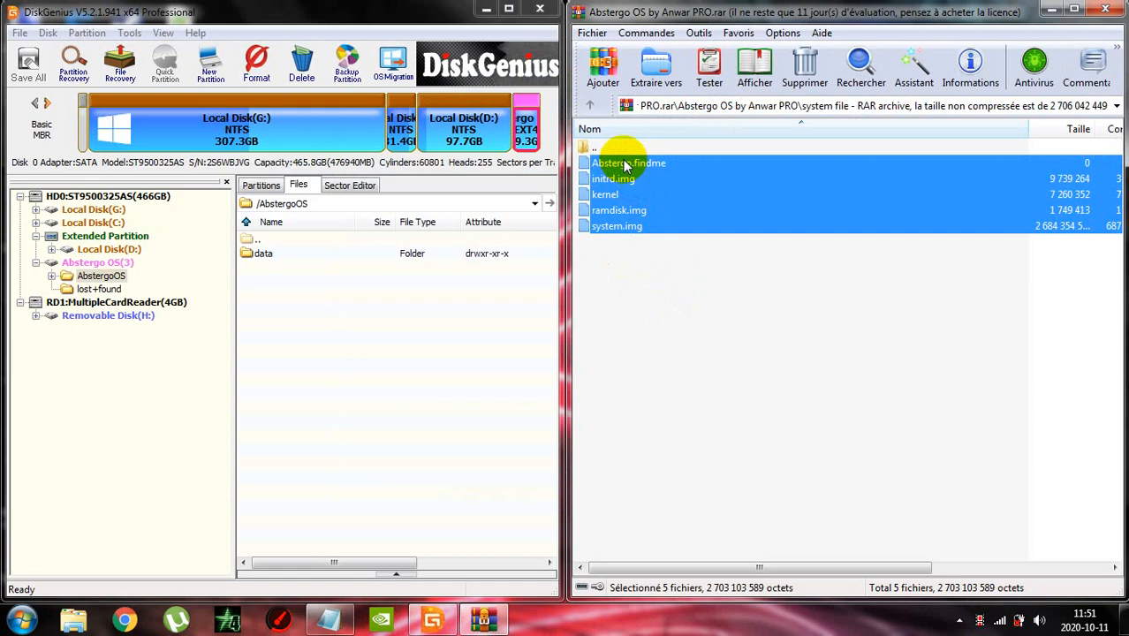
{"action": "left_click_drag", "start_coordinate": [625, 166], "coordinate": [298, 371]}
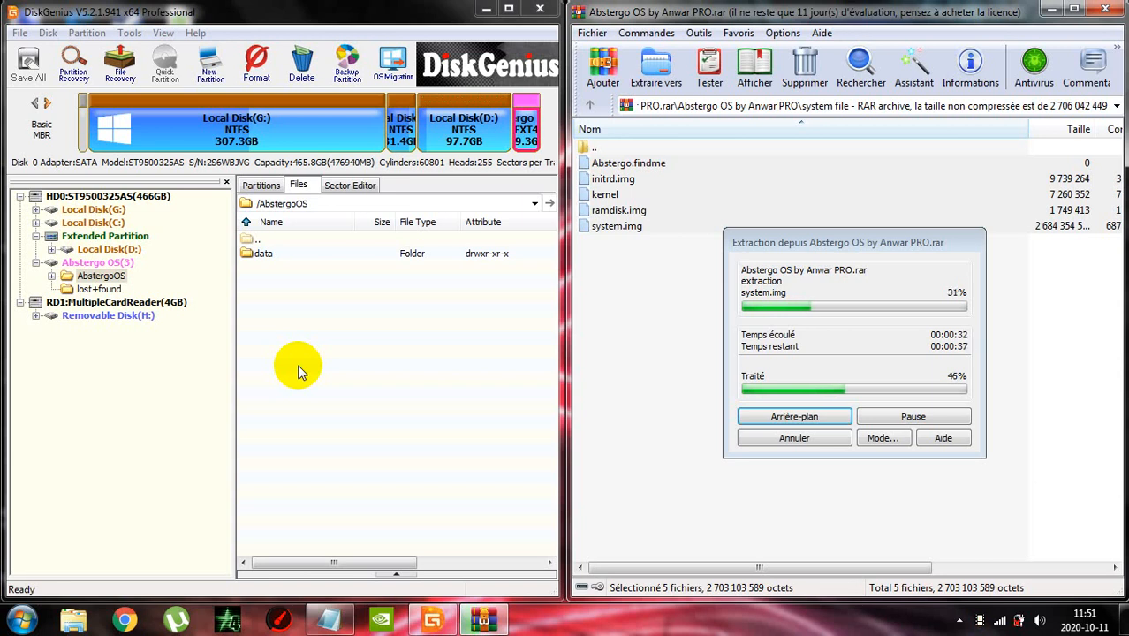
{"action": "key", "text": "alt"}
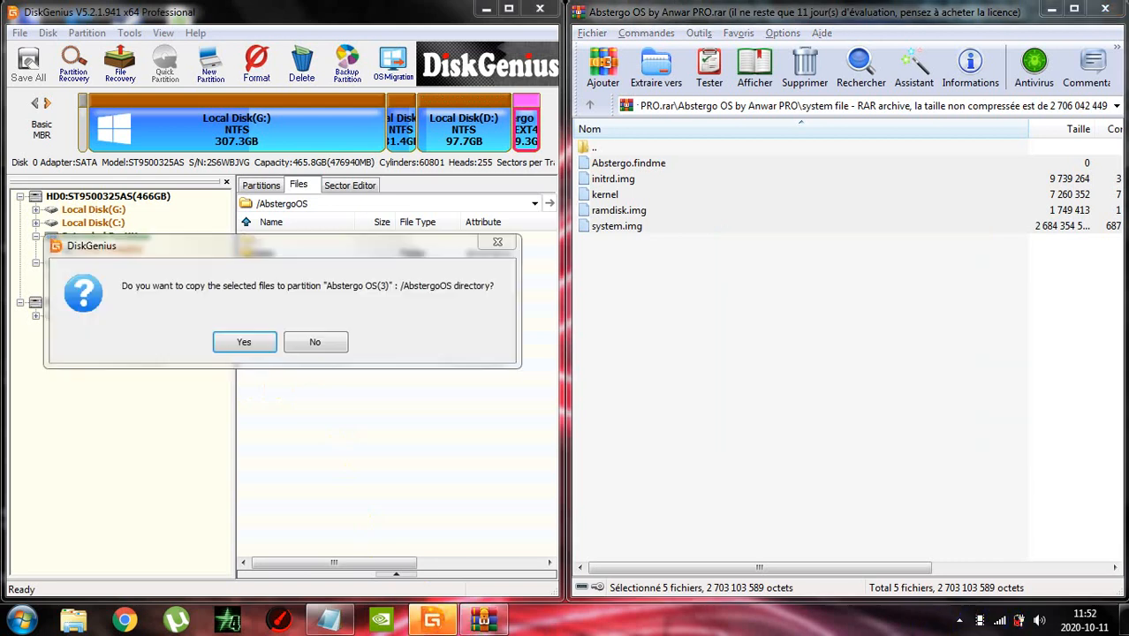
{"action": "left_click", "coordinate": [247, 342]}
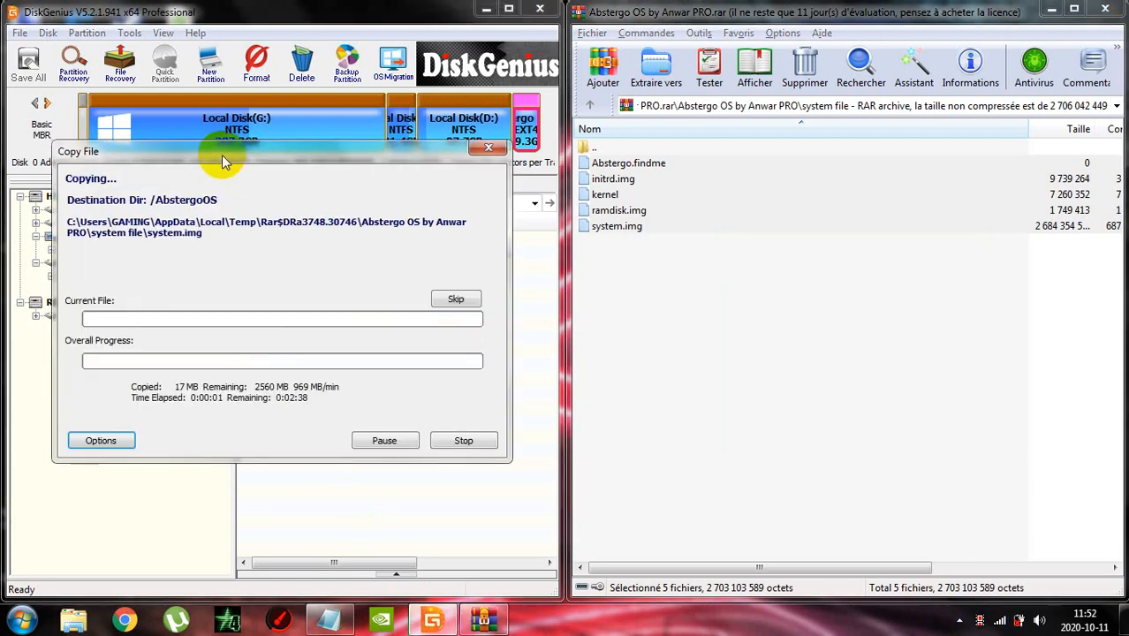
{"action": "left_click_drag", "start_coordinate": [222, 159], "coordinate": [364, 160]}
Switch to the tuto.txt note in Notepad and add the line "wait till finish" below a blank line
{"action": "left_click", "coordinate": [328, 618]}
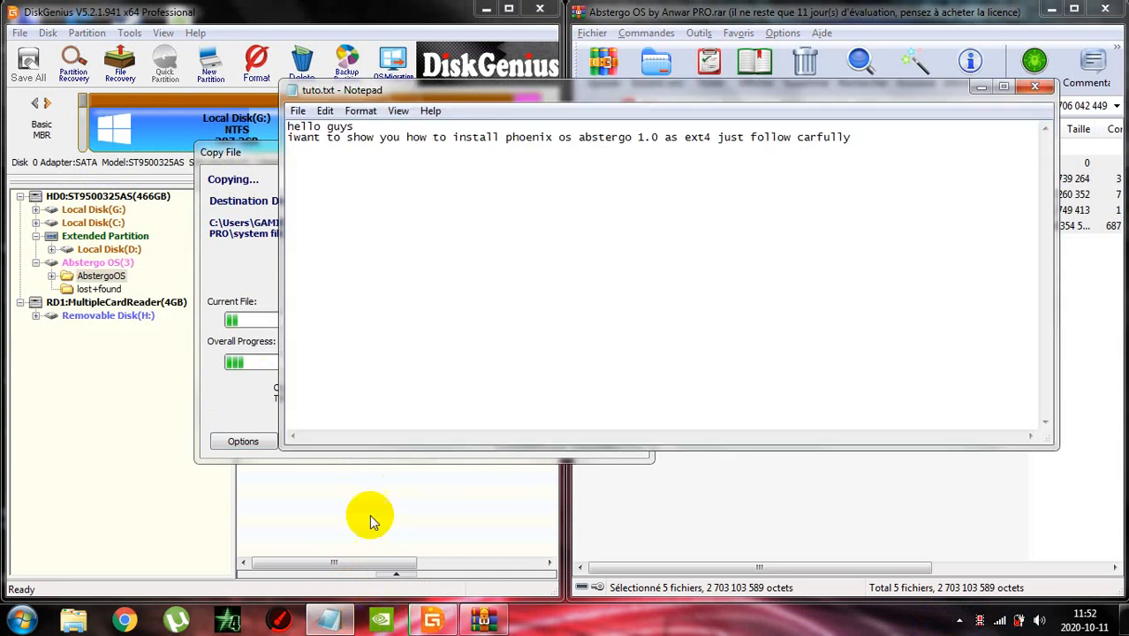
{"action": "key", "text": "Return"}
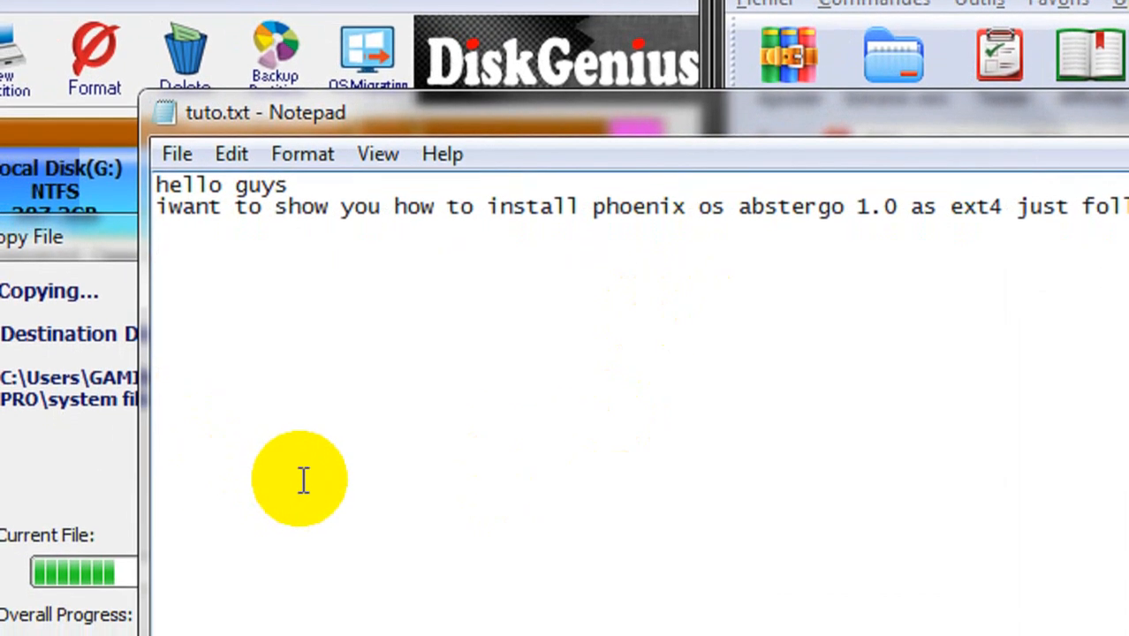
{"action": "type", "text": "wai"}
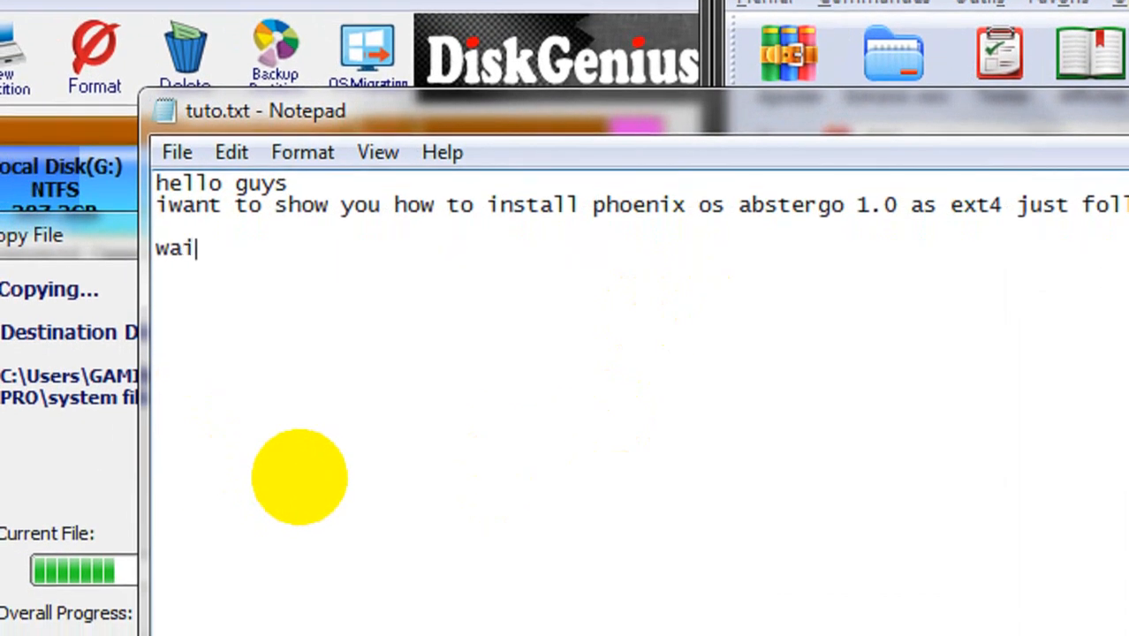
{"action": "type", "text": "t till "}
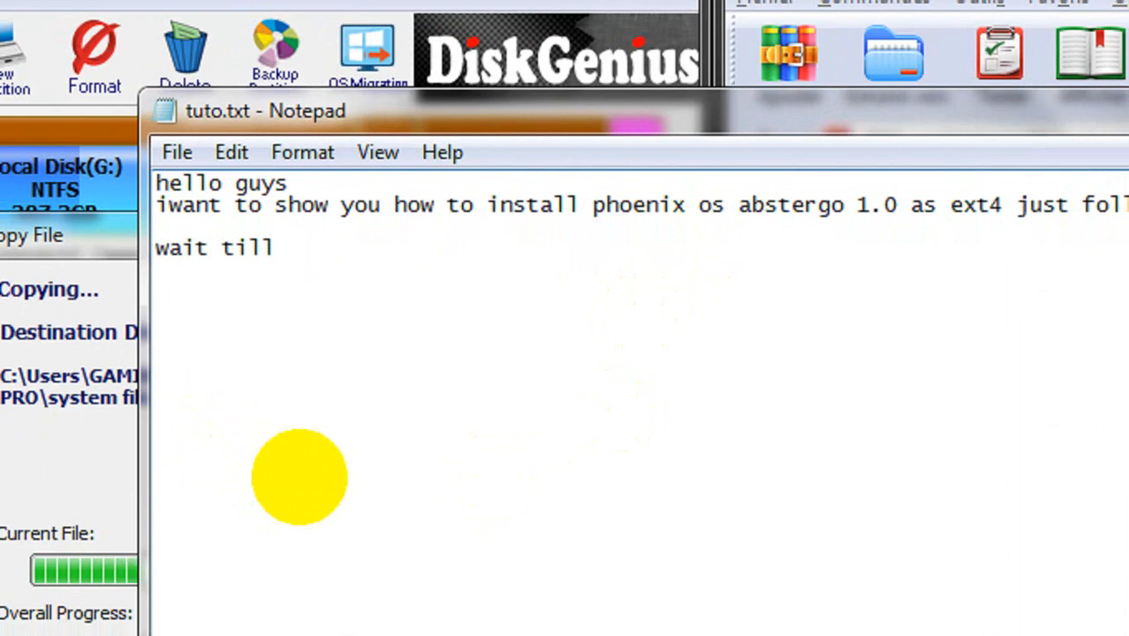
{"action": "type", "text": "finis"}
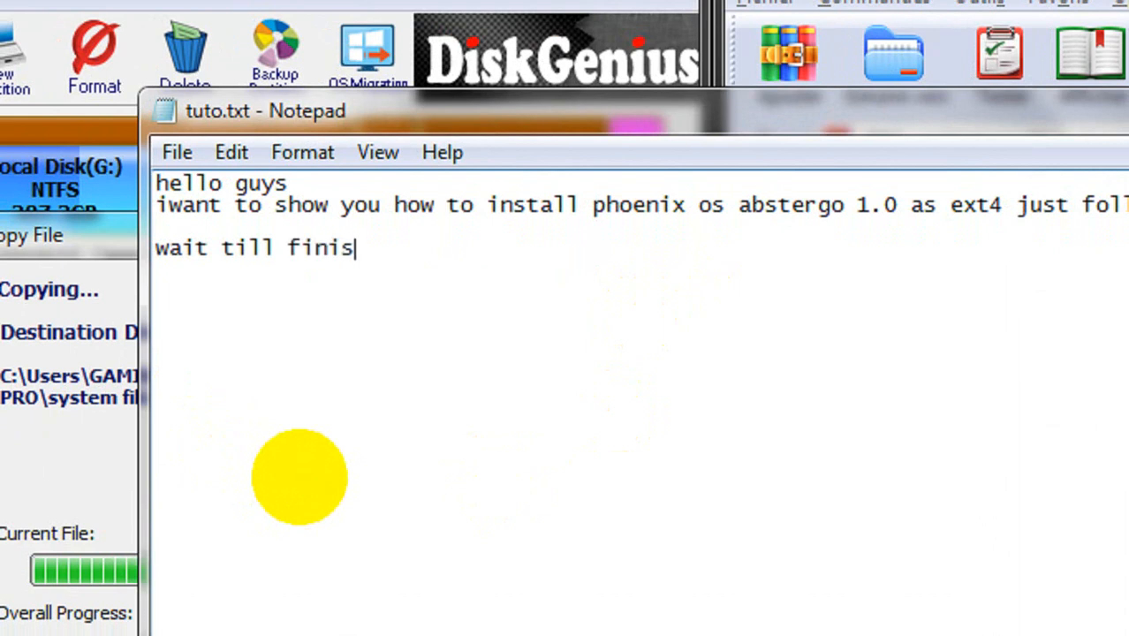
{"action": "type", "text": "h"}
Add the line "need more two step to complet abstergo os" below a blank line and leave the note
{"action": "key", "text": "Return"}
{"action": "key", "text": "Return"}
{"action": "type", "text": "need m"}
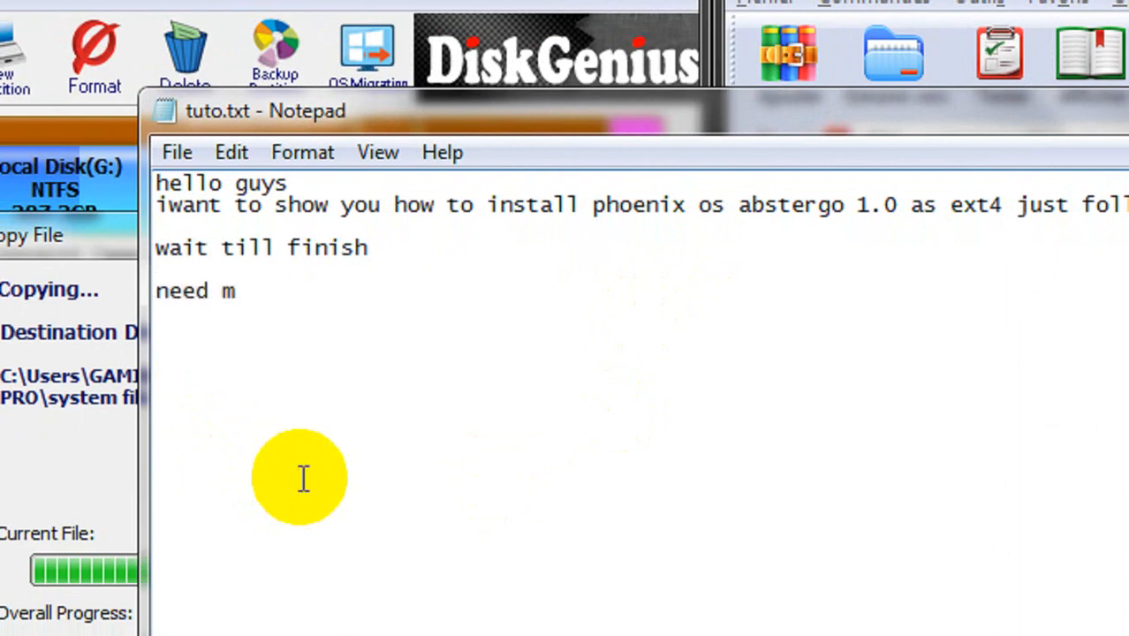
{"action": "type", "text": "ore two"}
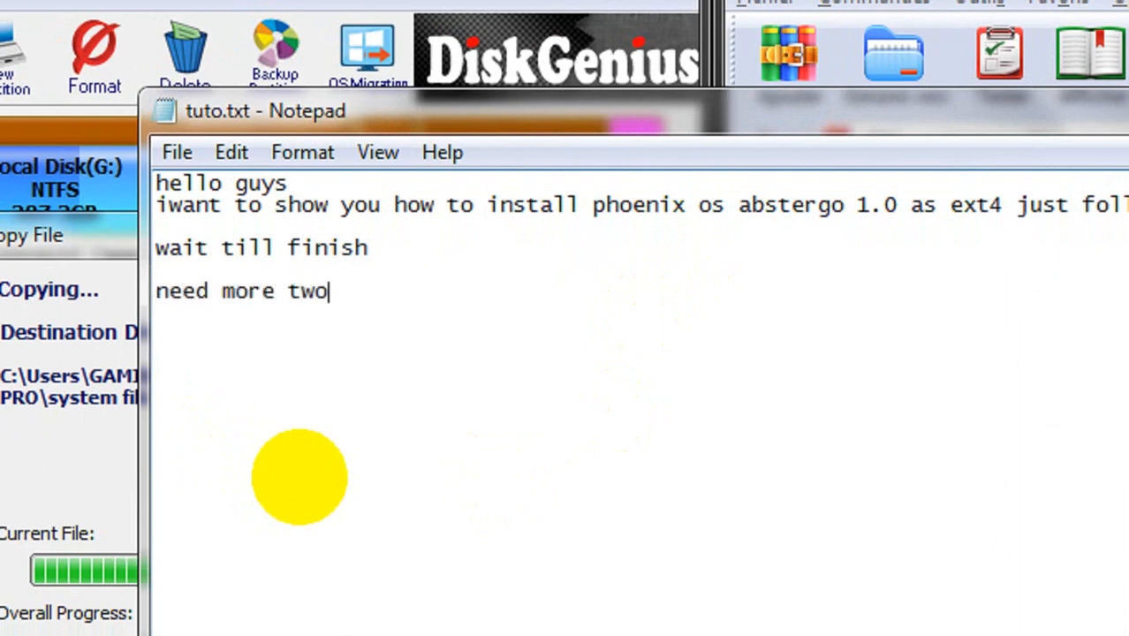
{"action": "type", "text": " step "}
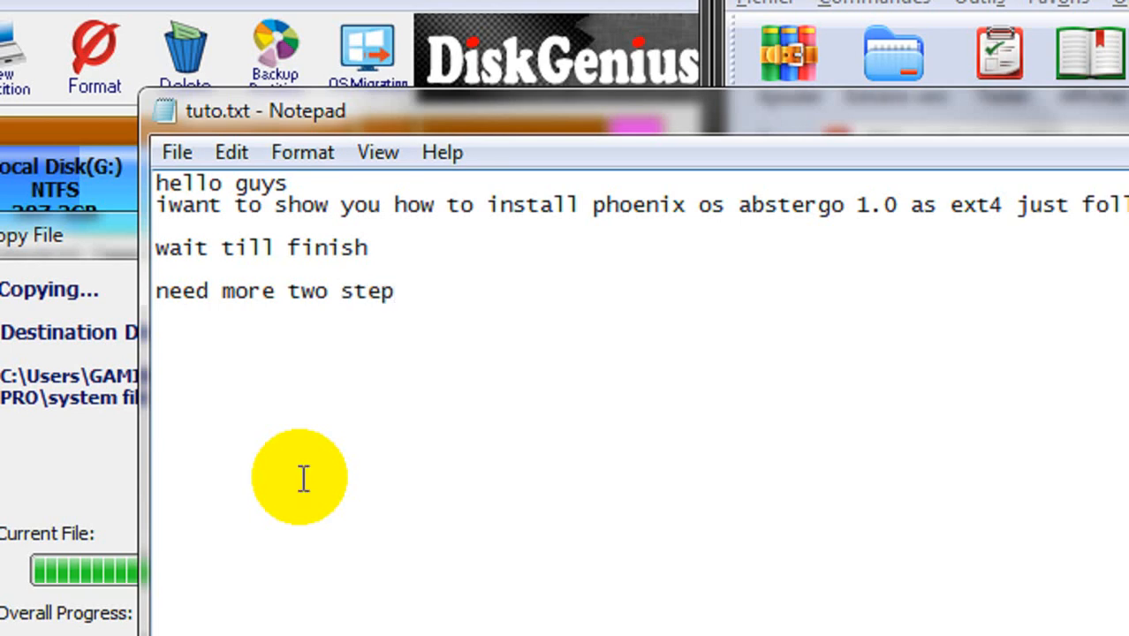
{"action": "type", "text": "to comp"}
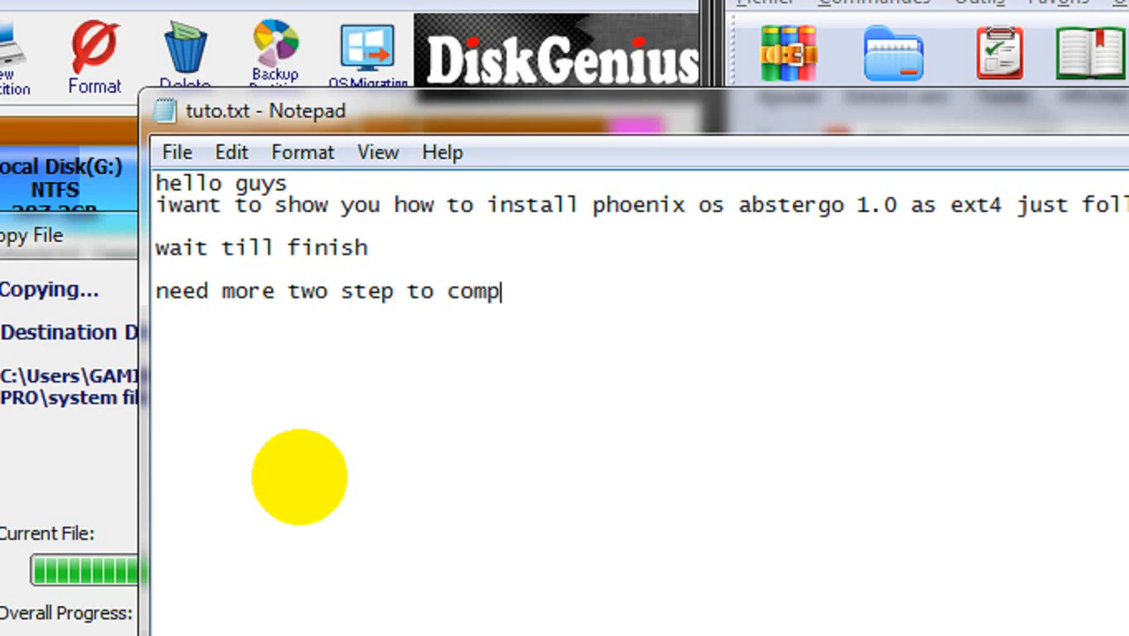
{"action": "type", "text": "let abstergo "}
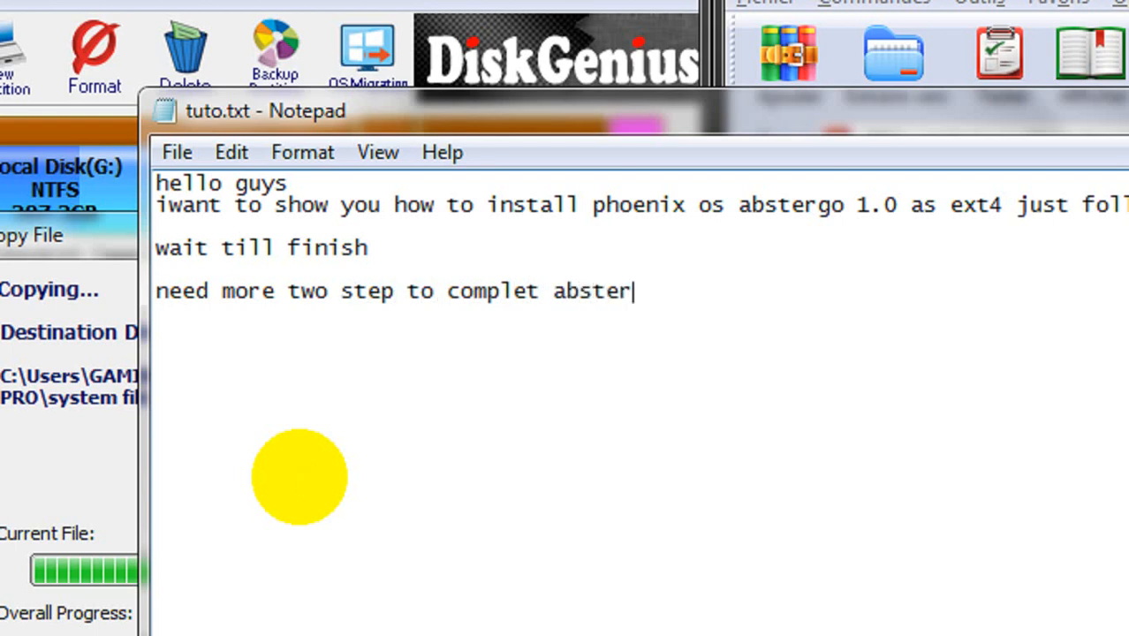
{"action": "type", "text": "os"}
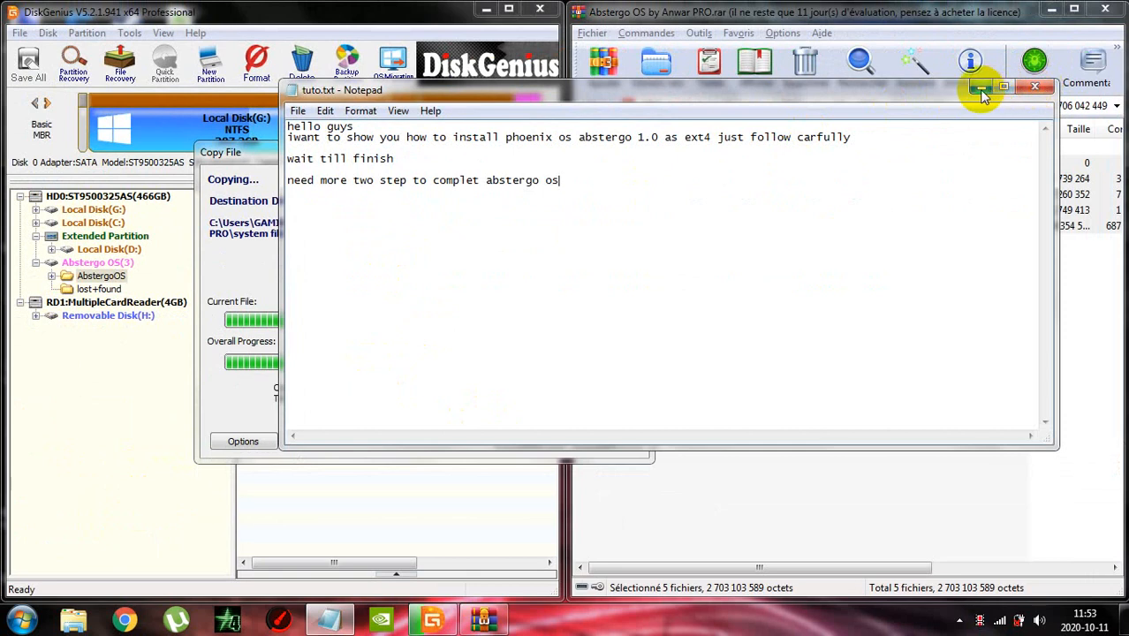
{"action": "left_click", "coordinate": [1032, 86]}
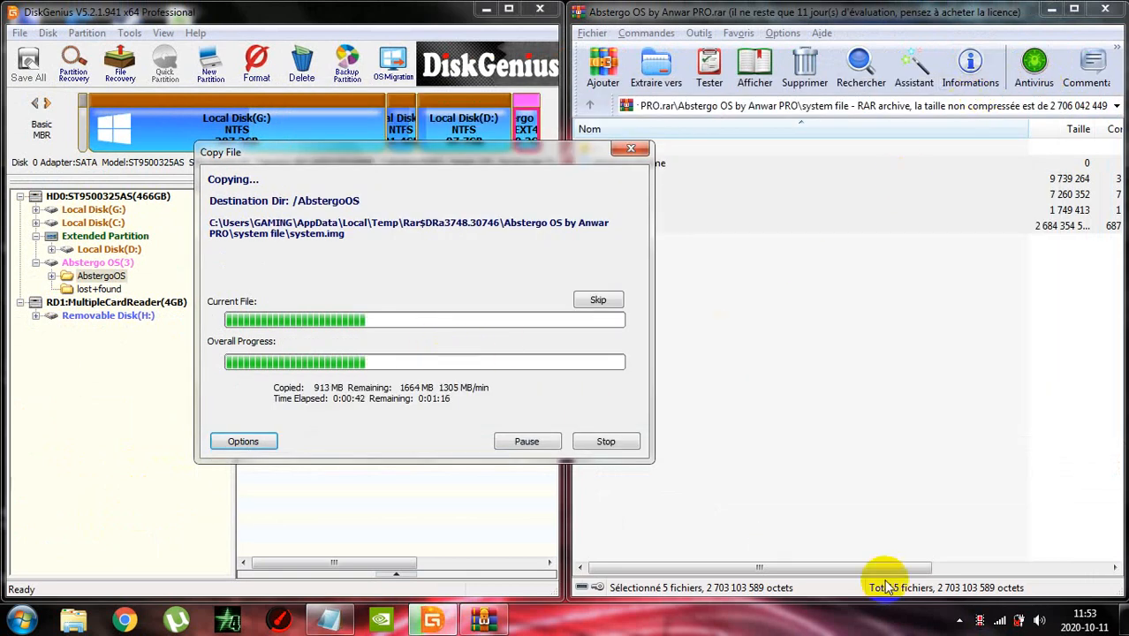
Dismiss the desktop notification and run setup.exe from the desktop
{"action": "left_click", "coordinate": [980, 622]}
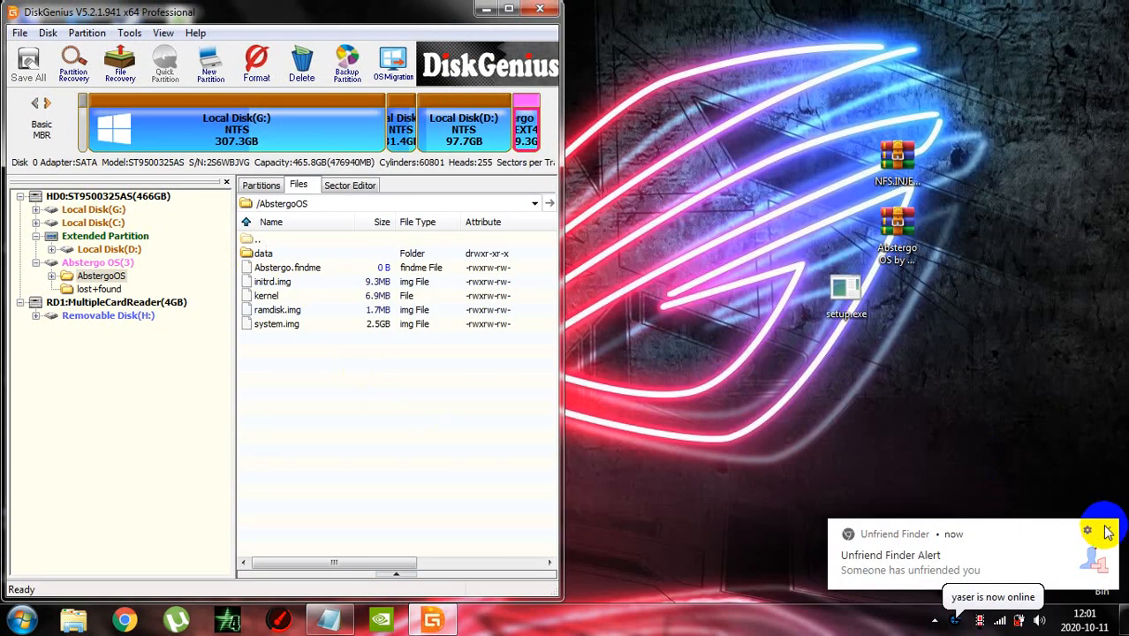
{"action": "left_click", "coordinate": [1095, 527]}
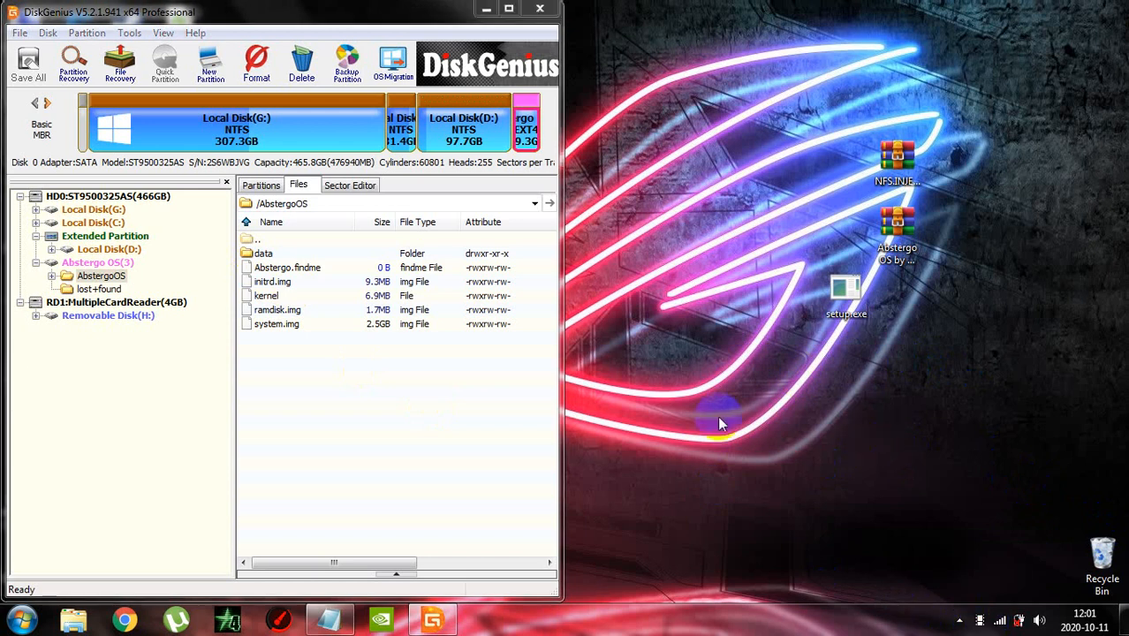
{"action": "left_click", "coordinate": [1117, 395]}
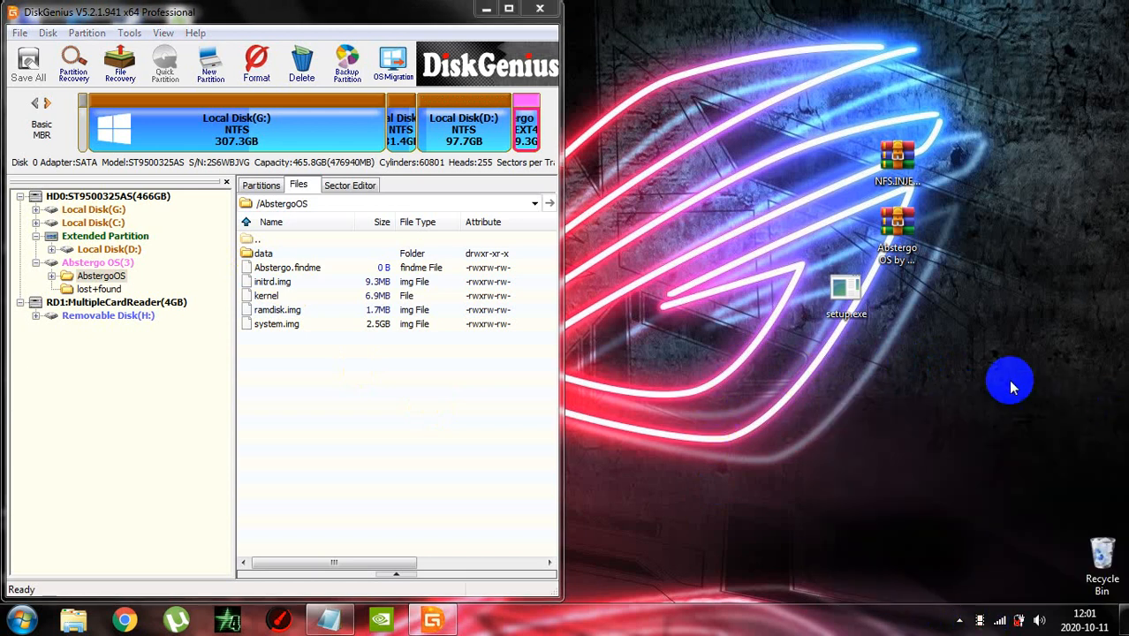
{"action": "left_click", "coordinate": [845, 314]}
{"action": "double_click", "coordinate": [845, 316]}
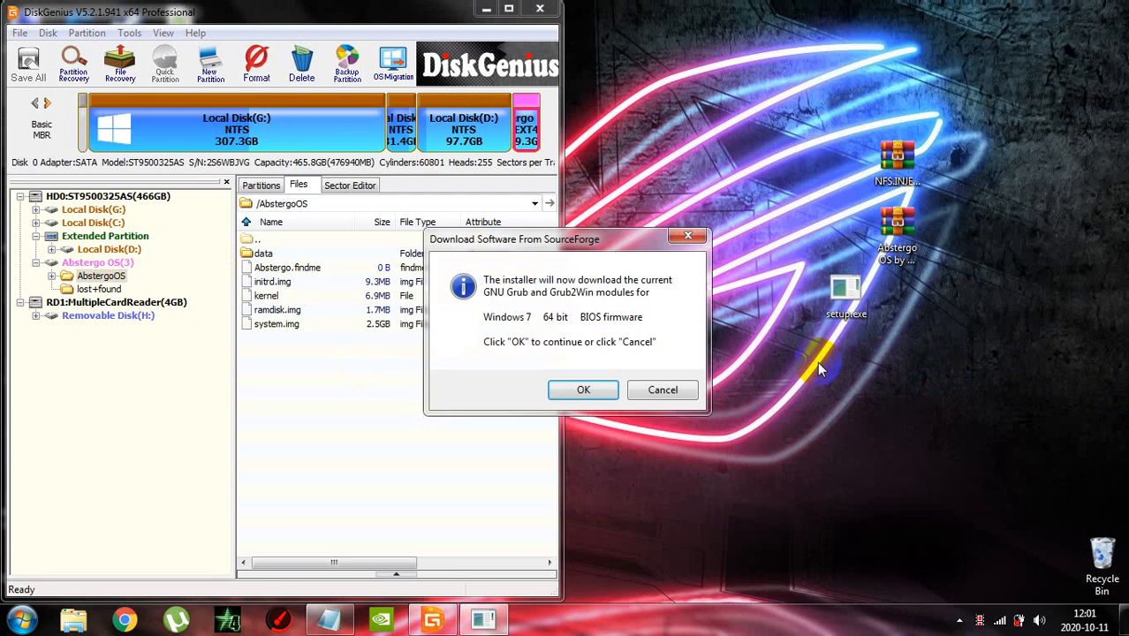
Confirm the download of the GNU Grub and Grub2Win modules, then close DiskGenius and reposition the Grub2Win window
{"action": "left_click", "coordinate": [590, 391]}
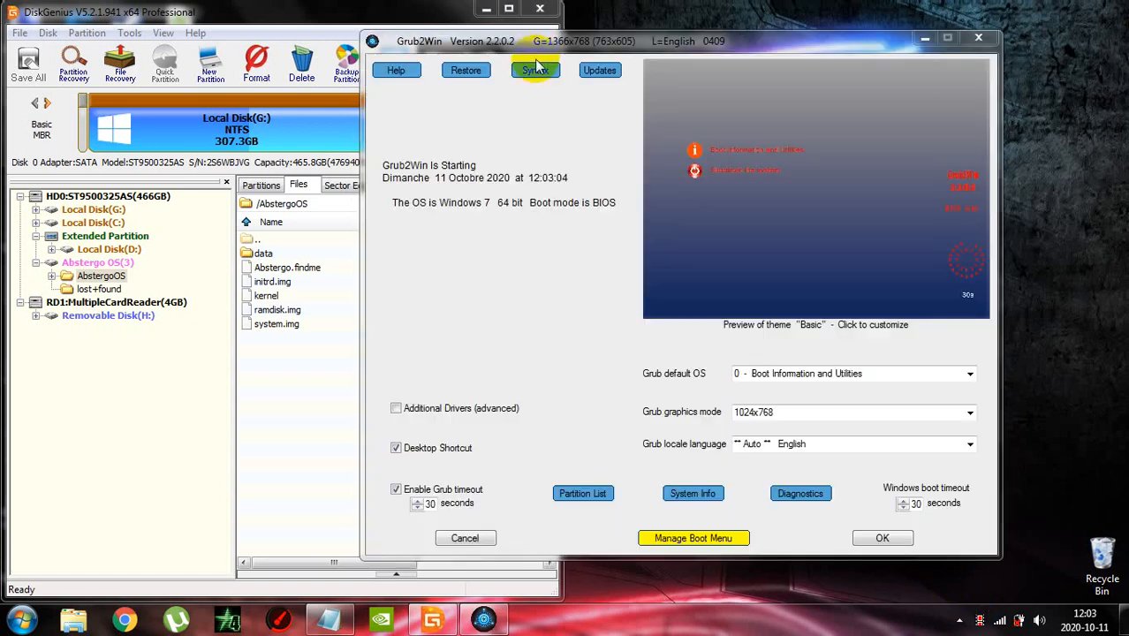
{"action": "left_click_drag", "start_coordinate": [545, 37], "coordinate": [634, 43]}
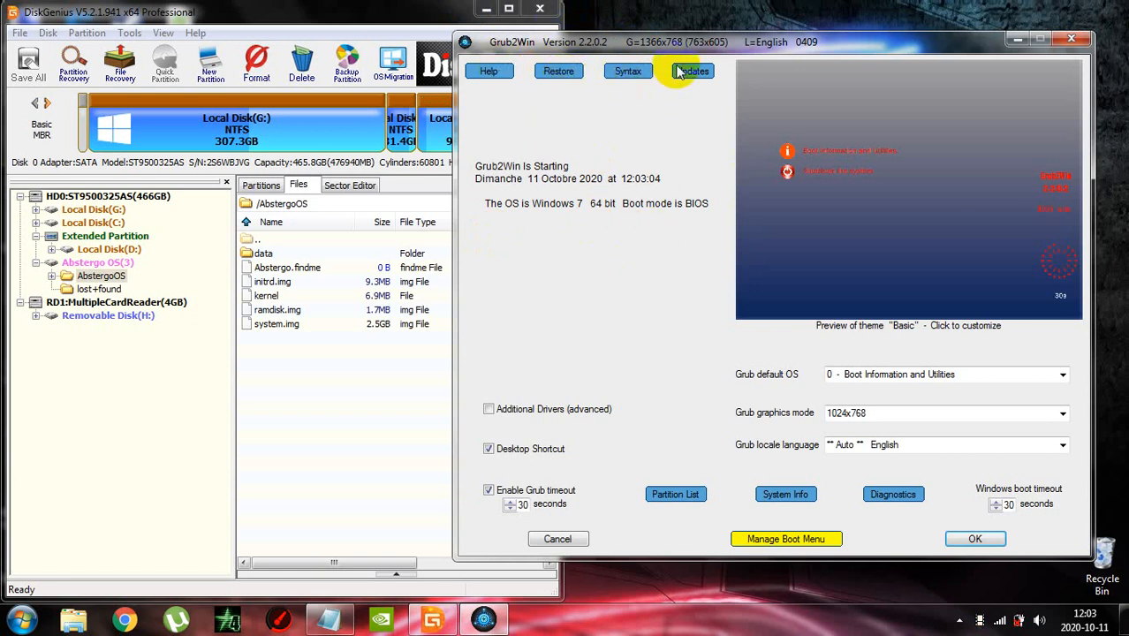
{"action": "left_click_drag", "start_coordinate": [681, 42], "coordinate": [621, 43]}
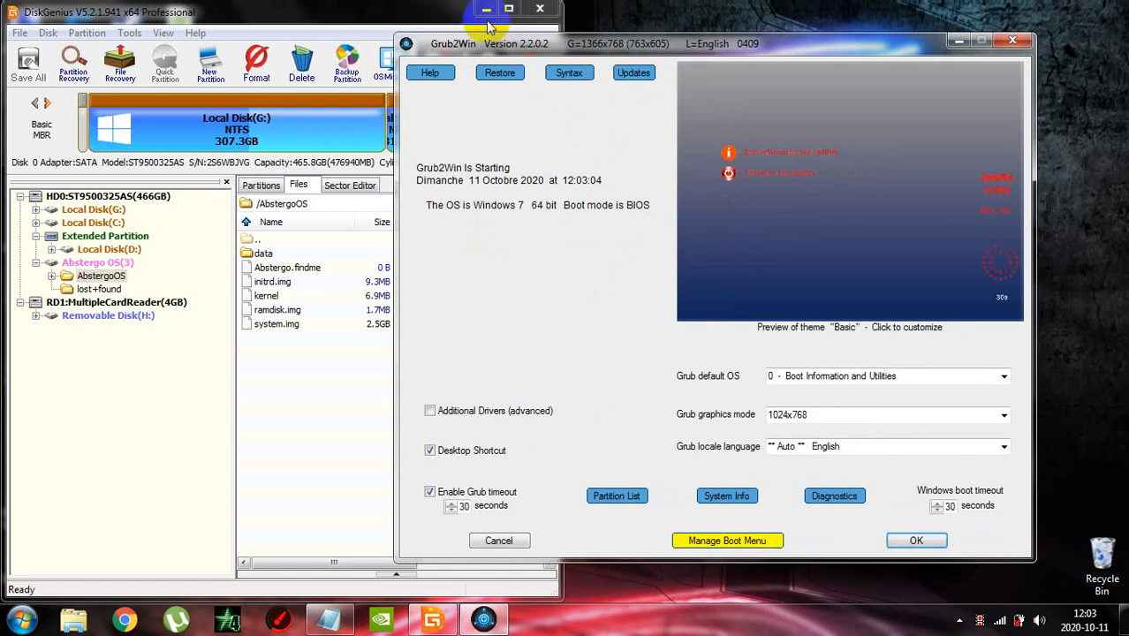
{"action": "left_click", "coordinate": [380, 10]}
{"action": "left_click", "coordinate": [539, 9]}
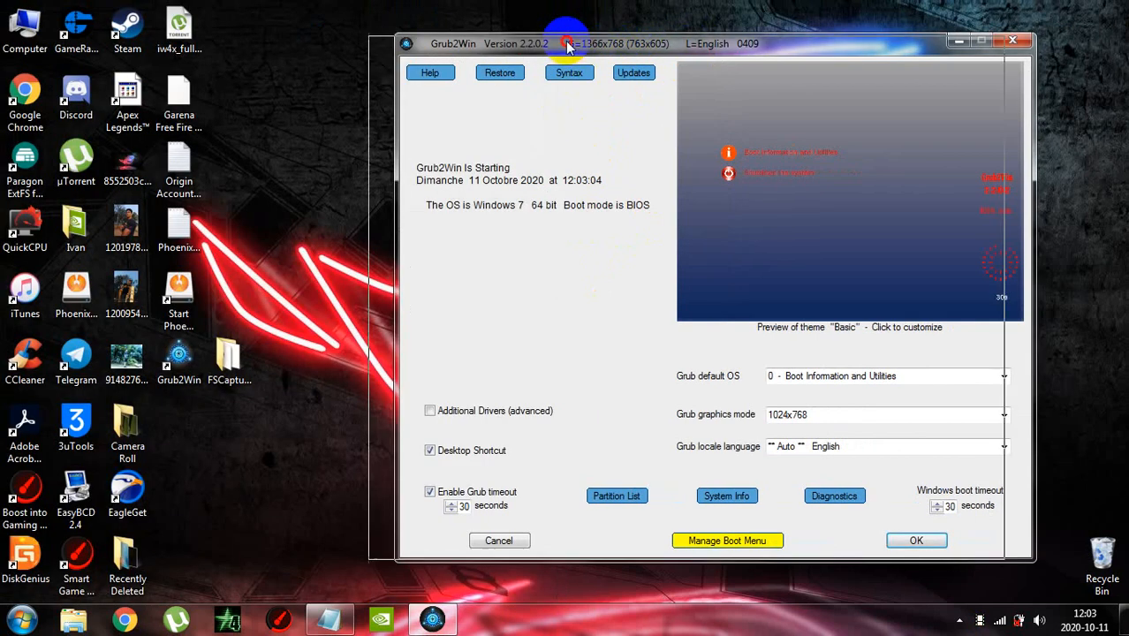
{"action": "left_click_drag", "start_coordinate": [592, 43], "coordinate": [479, 46]}
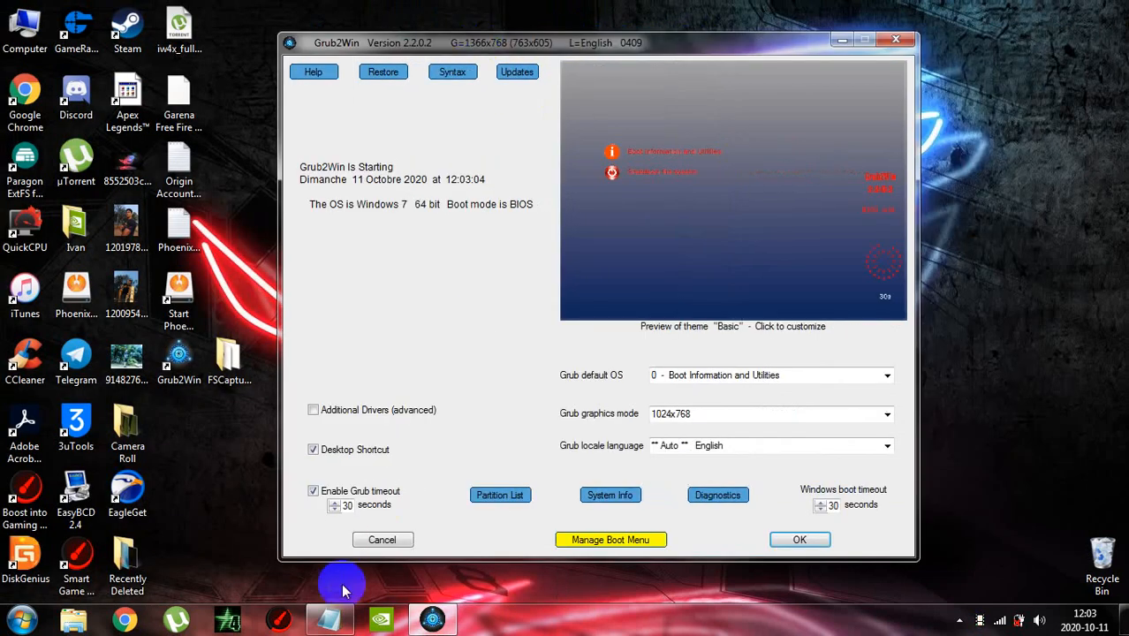
Replace all text in the tuto.txt note with "now follow me carefully" and minimize the note
{"action": "left_click", "coordinate": [329, 618]}
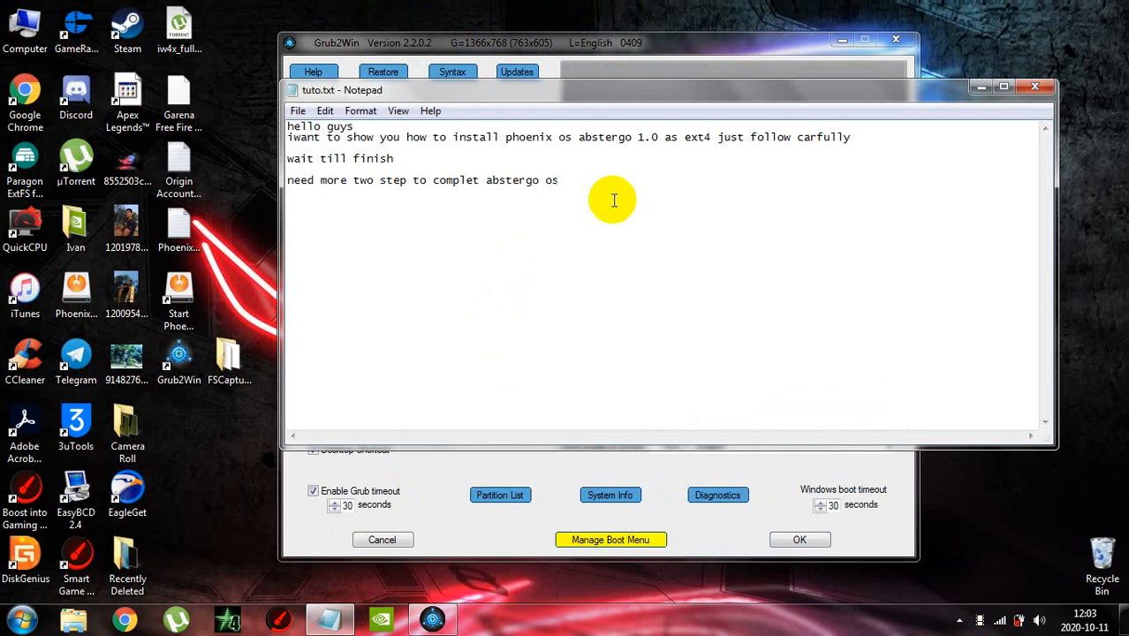
{"action": "key", "text": "ctrl+a"}
{"action": "key", "text": "BackSpace"}
{"action": "type", "text": "n"}
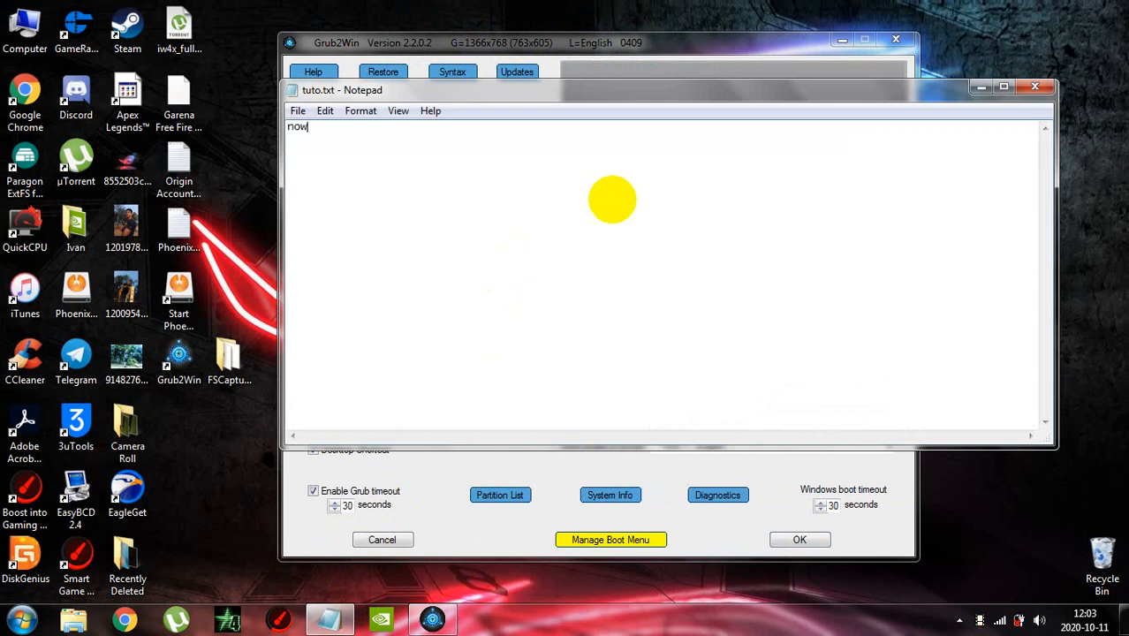
{"action": "type", "text": "ow"}
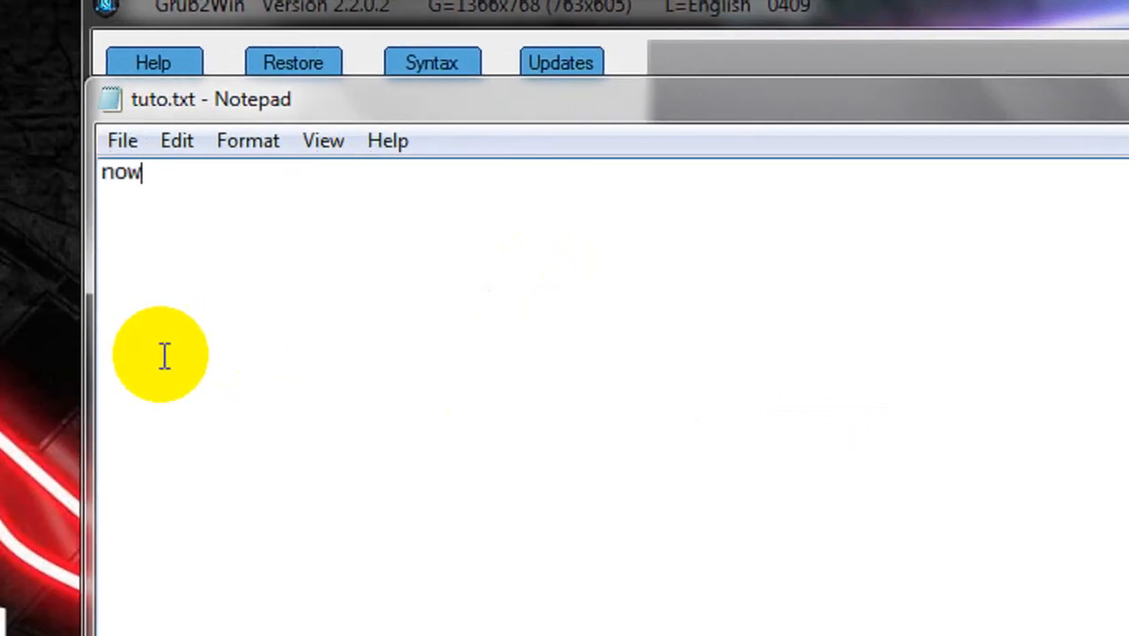
{"action": "type", "text": " follow "}
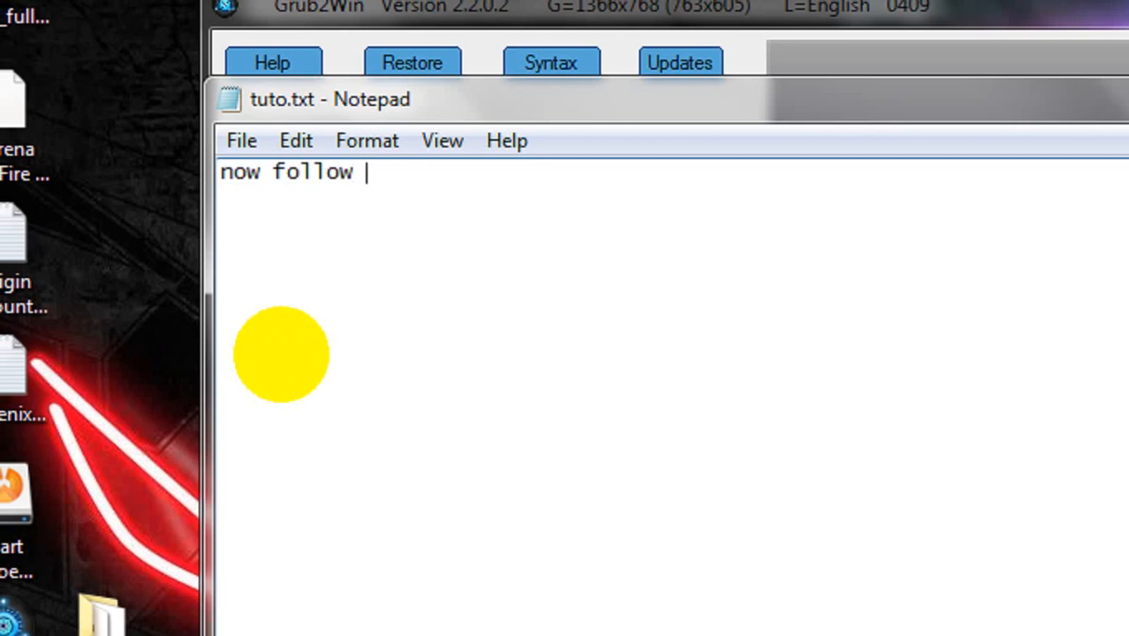
{"action": "type", "text": "me care"}
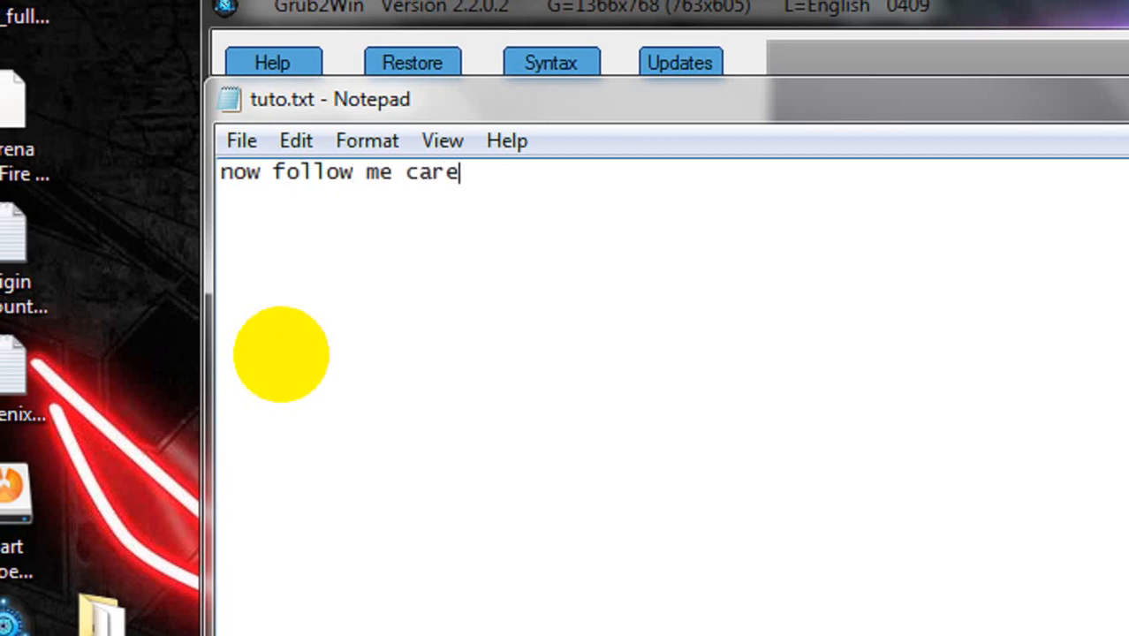
{"action": "type", "text": "fully"}
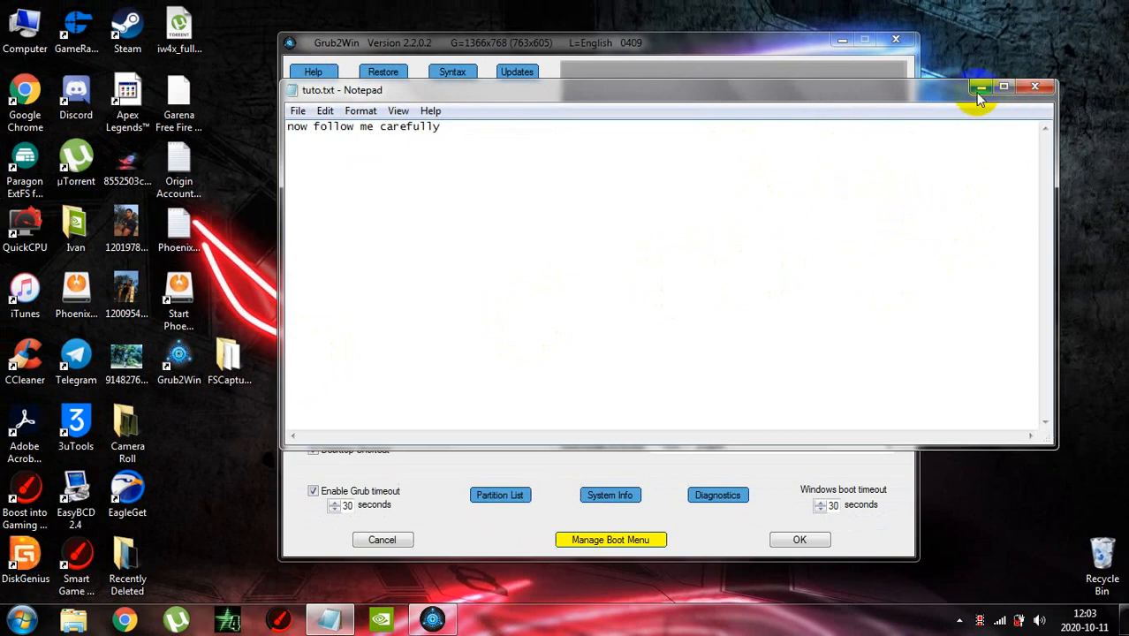
{"action": "left_click", "coordinate": [977, 95]}
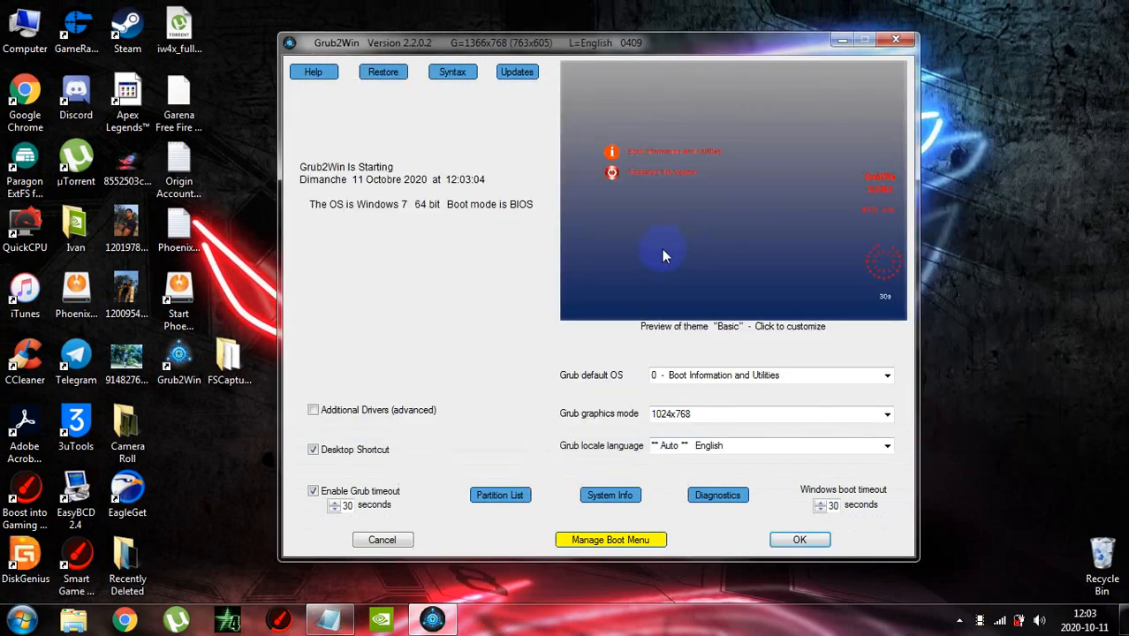
Add a new entry of type submenu to the Grub2Win boot menu
{"action": "left_click", "coordinate": [623, 540]}
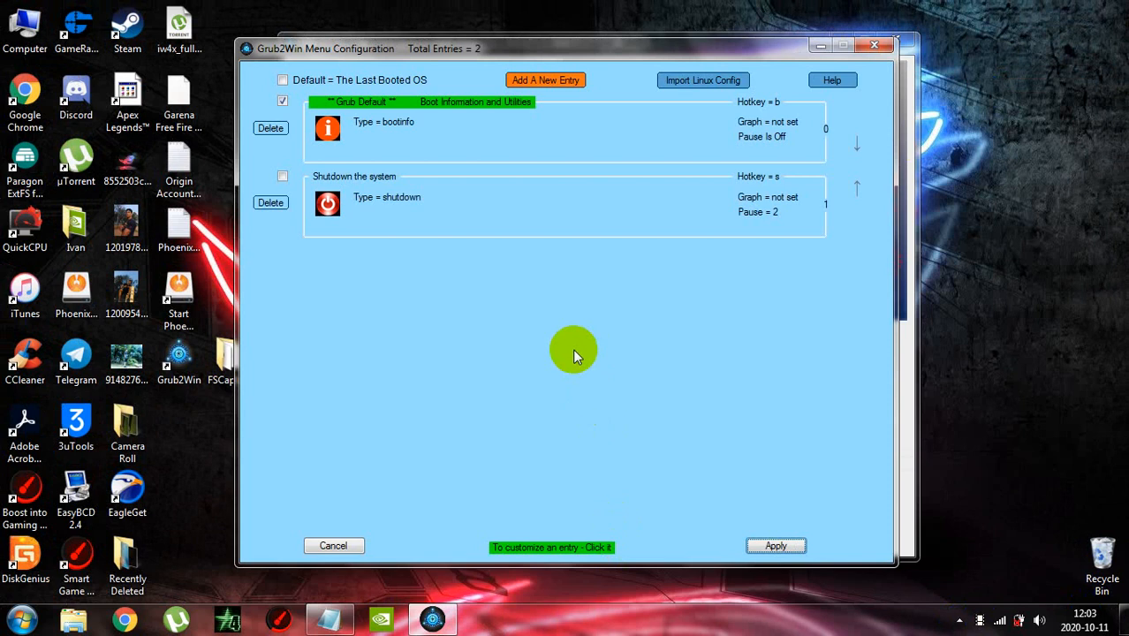
{"action": "left_click", "coordinate": [537, 79]}
{"action": "left_click", "coordinate": [406, 164]}
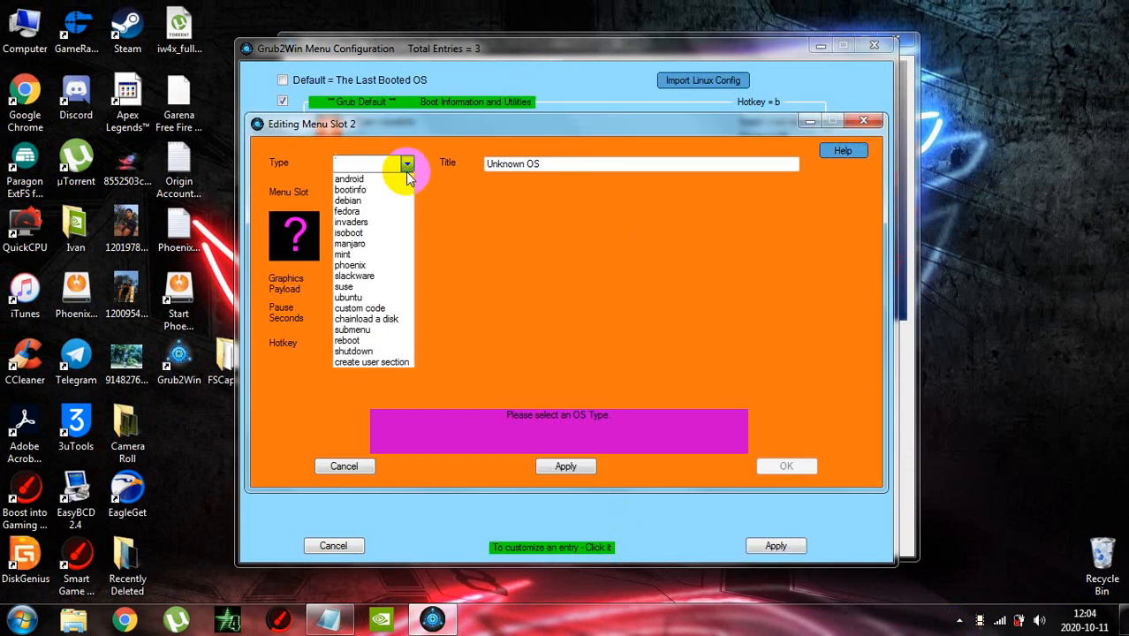
{"action": "left_click", "coordinate": [379, 330]}
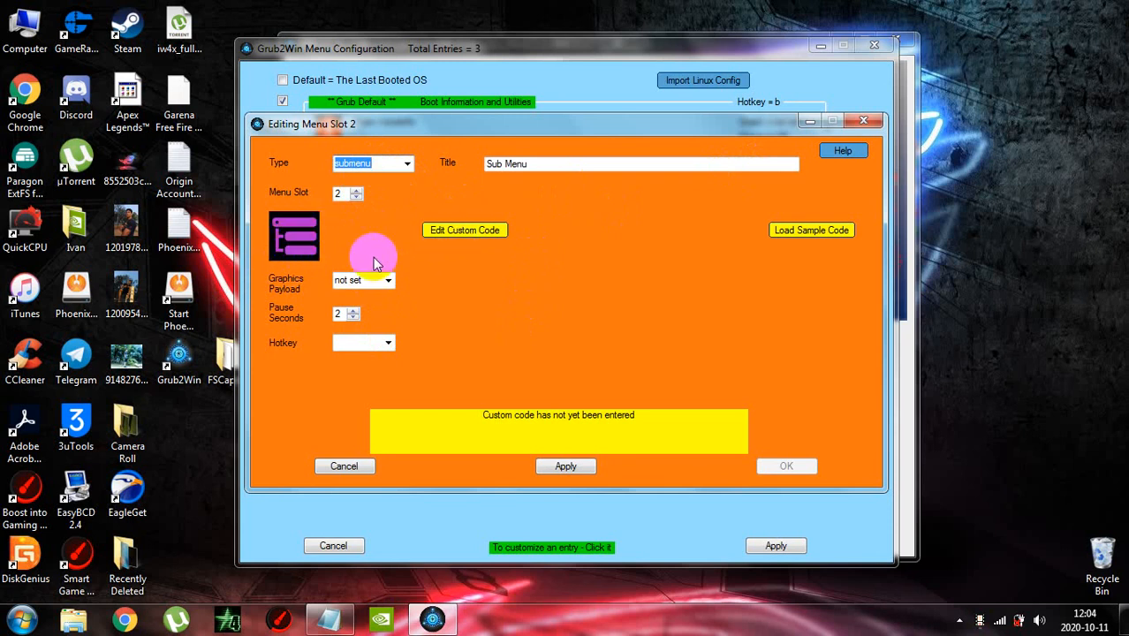
Set the new submenu entry's title to "AbsterGoOS"
{"action": "left_click_drag", "start_coordinate": [561, 164], "coordinate": [458, 170]}
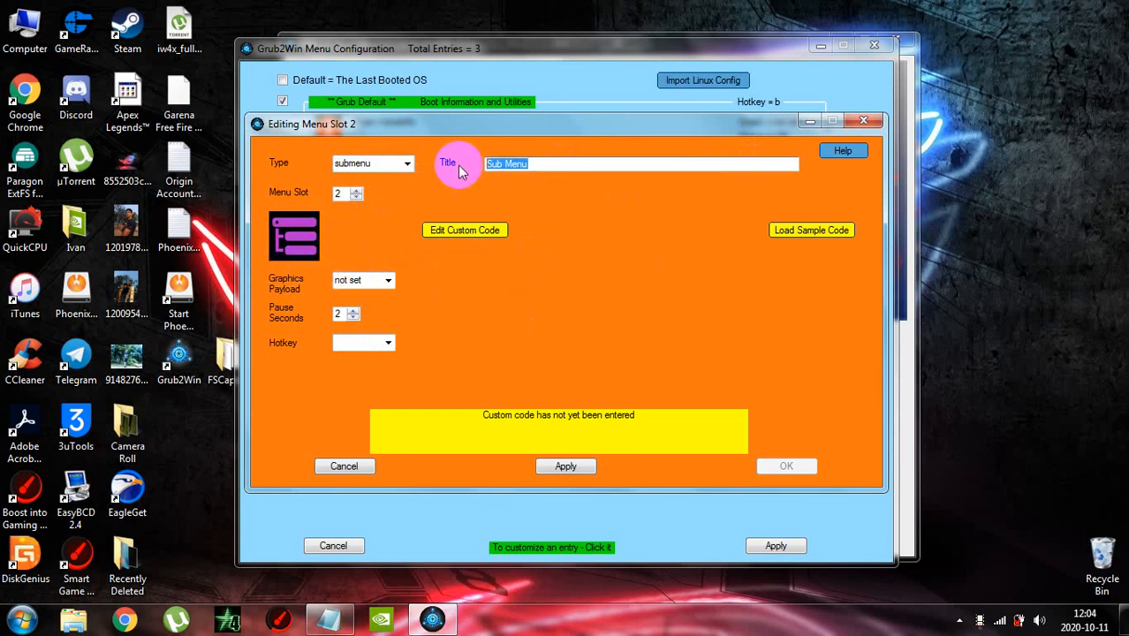
{"action": "key", "text": "BackSpace"}
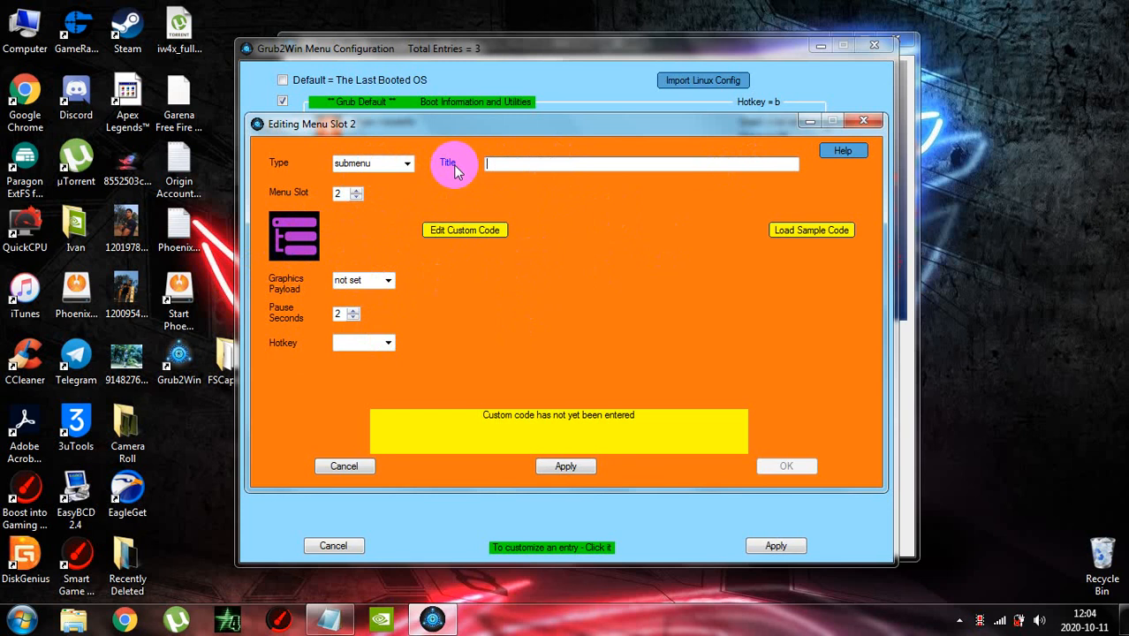
{"action": "type", "text": "Absy"}
{"action": "type", "text": "tergo"}
{"action": "key", "text": "BackSpace"}
{"action": "key", "text": "BackSpace"}
{"action": "type", "text": "Go os"}
{"action": "key", "text": "BackSpace"}
{"action": "key", "text": "BackSpace"}
{"action": "type", "text": "OS"}
{"action": "left_click", "coordinate": [589, 165]}
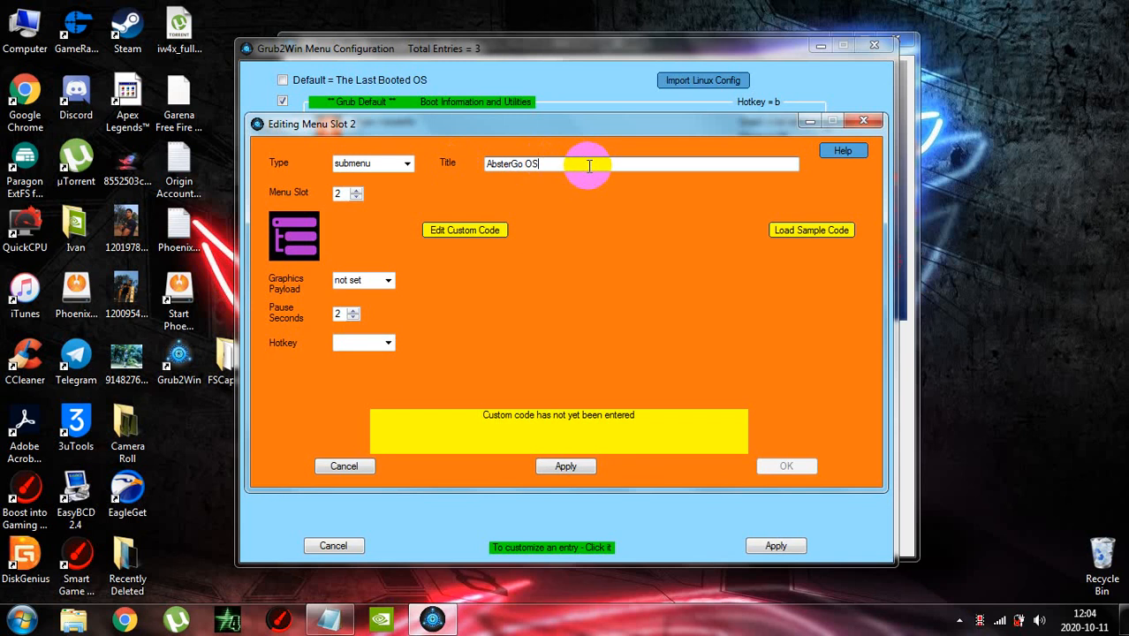
{"action": "double_click", "coordinate": [528, 166]}
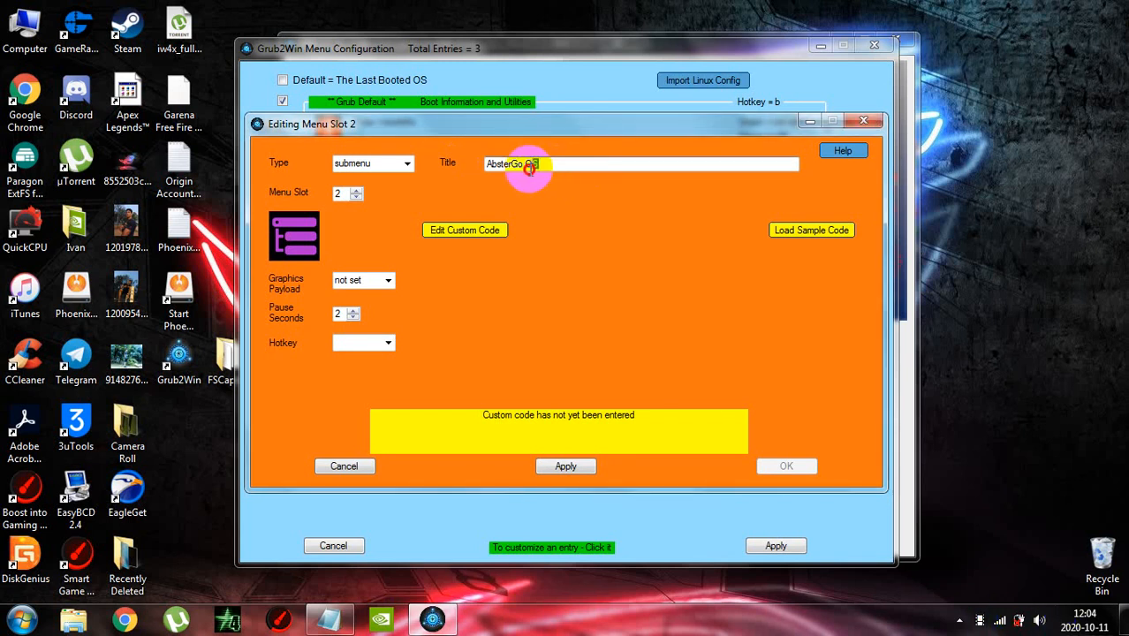
{"action": "key", "text": "BackSpace"}
{"action": "type", "text": "OS"}
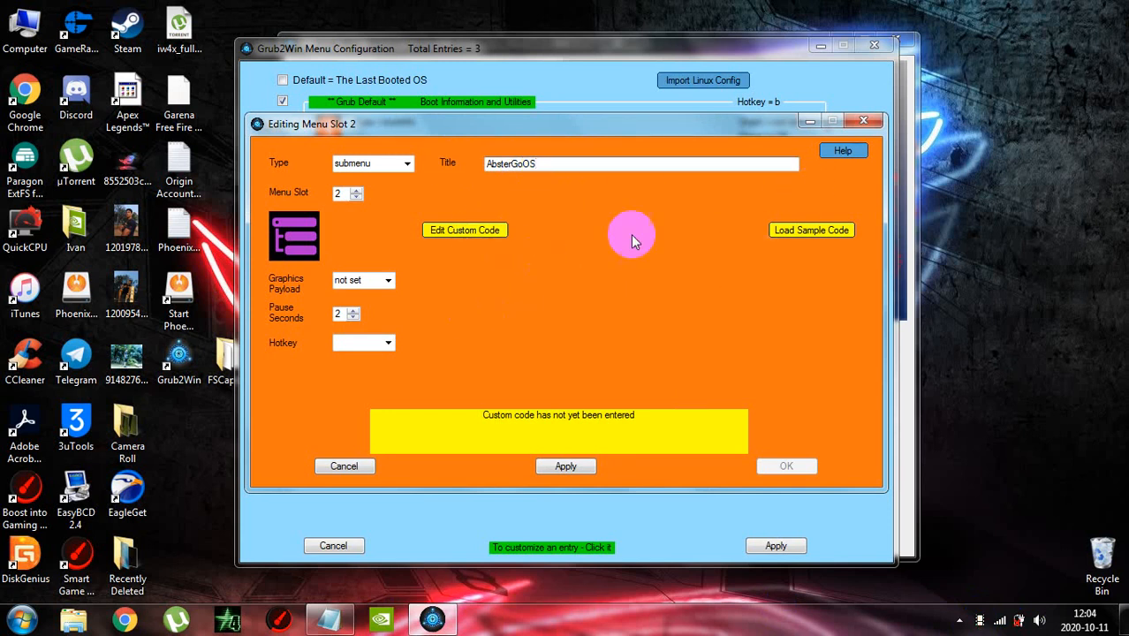
Load the sample code into the AbsterGoOS entry and open its custom code for editing
{"action": "left_click", "coordinate": [803, 231]}
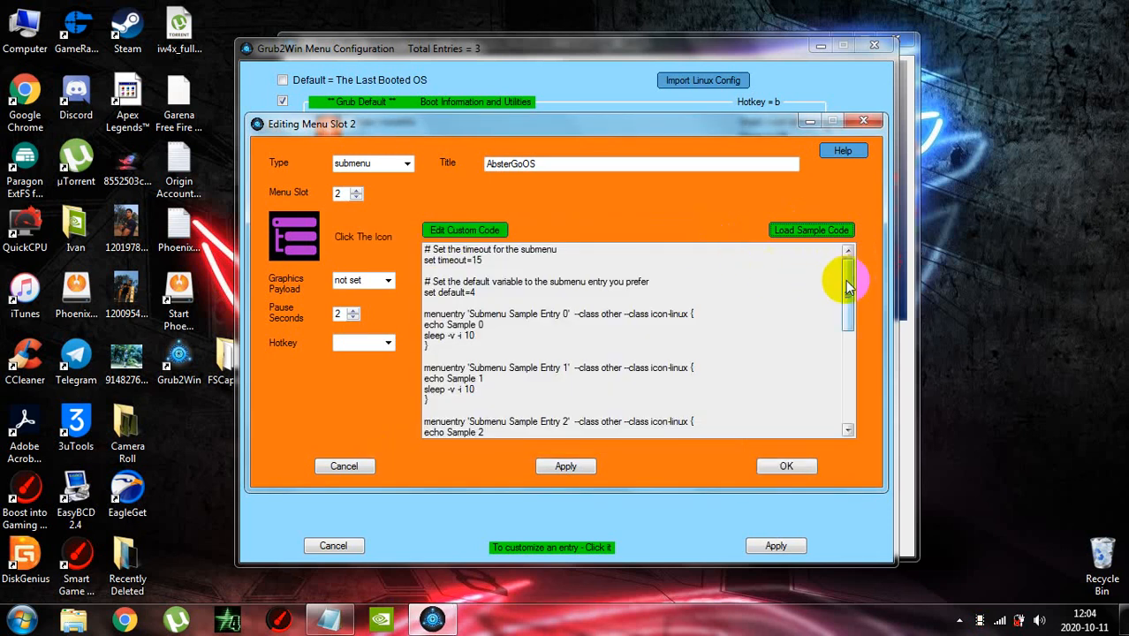
{"action": "left_click_drag", "start_coordinate": [846, 284], "coordinate": [865, 267]}
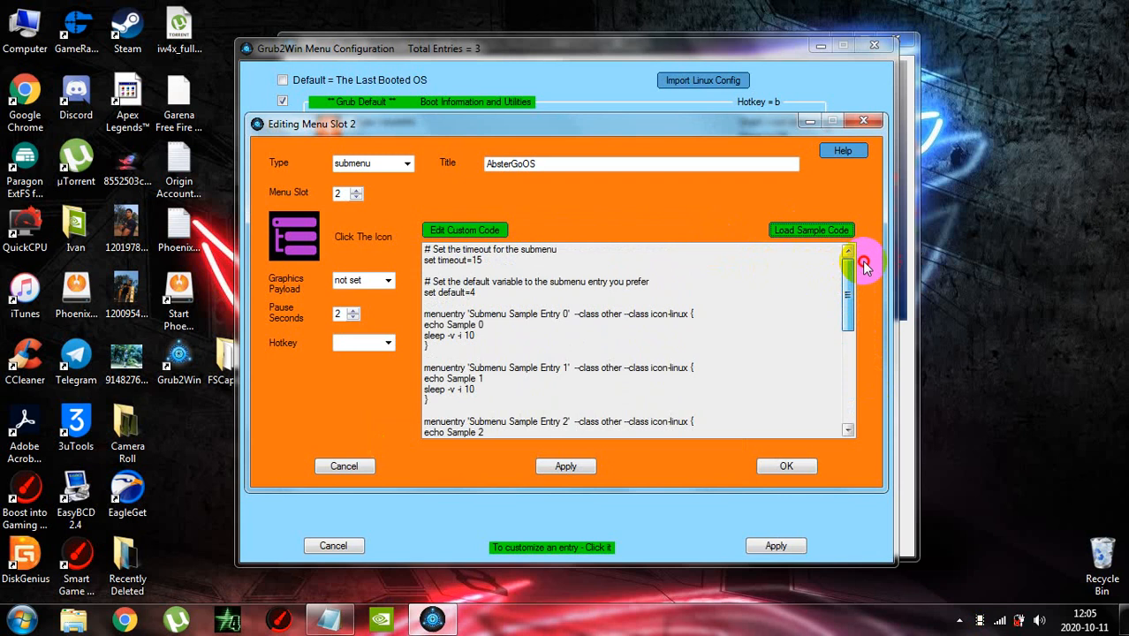
{"action": "left_click", "coordinate": [469, 228]}
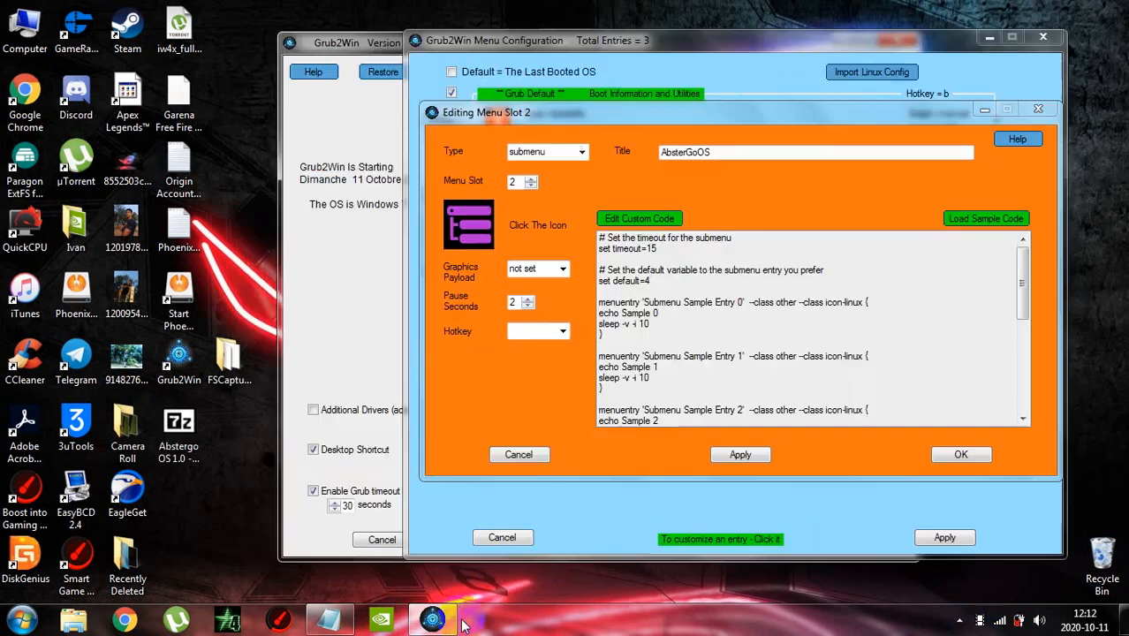
Move the Grub2Win windows off the desktop file "Grub Code by GhostFace.txt", open that file and copy its entire text
{"action": "left_click_drag", "start_coordinate": [790, 42], "coordinate": [491, 42]}
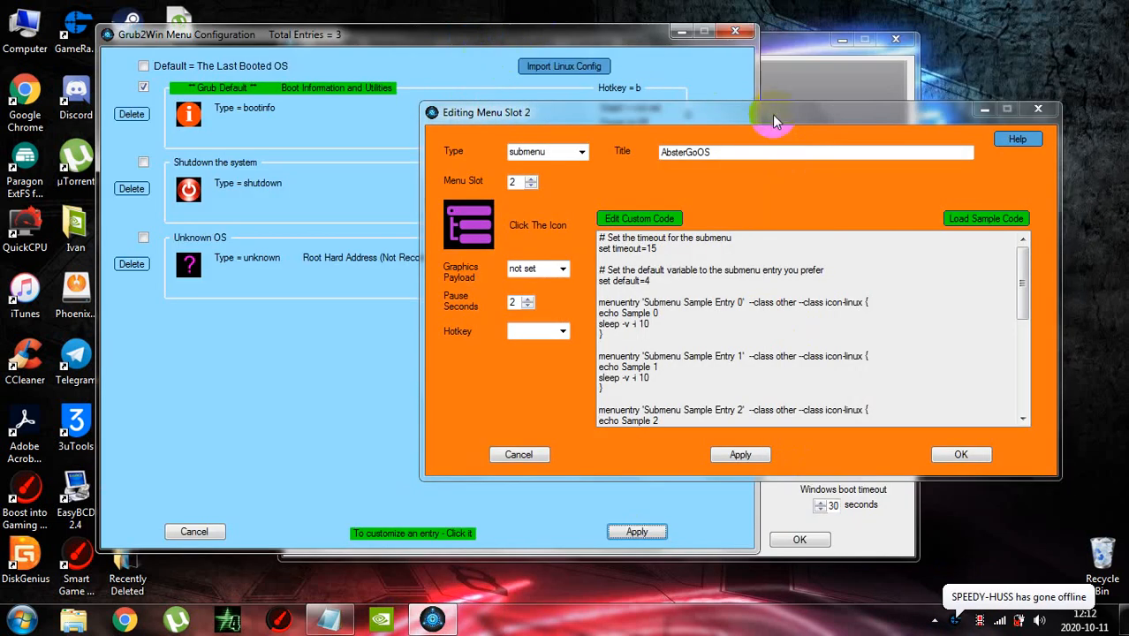
{"action": "left_click_drag", "start_coordinate": [771, 115], "coordinate": [521, 88]}
{"action": "left_click_drag", "start_coordinate": [770, 46], "coordinate": [605, 44]}
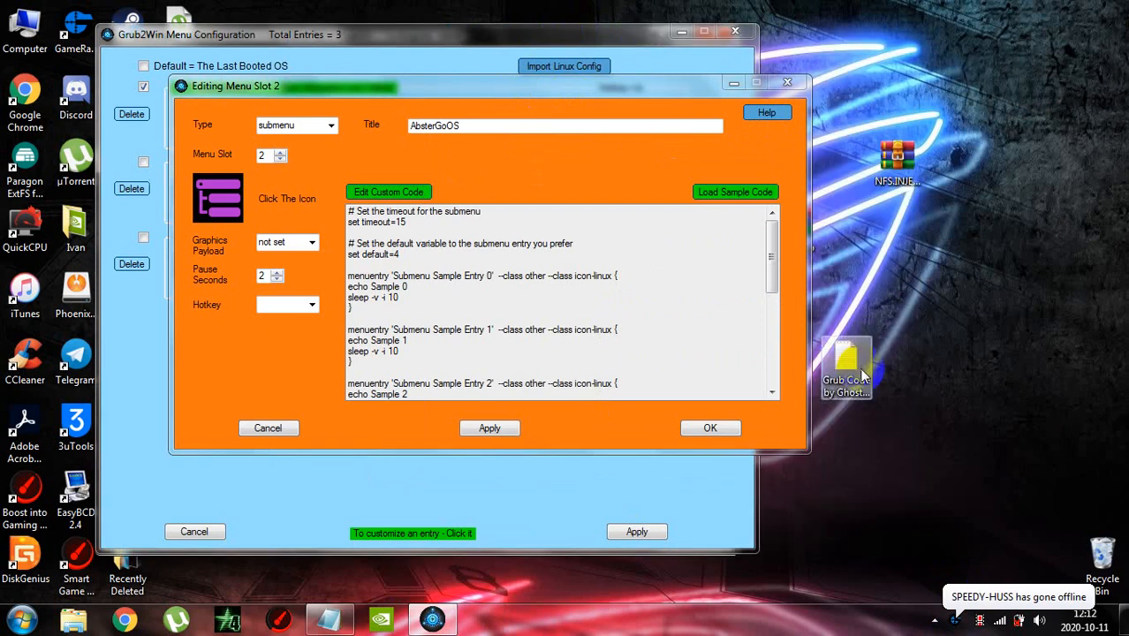
{"action": "double_click", "coordinate": [853, 369]}
{"action": "left_click_drag", "start_coordinate": [684, 130], "coordinate": [1085, 126]}
{"action": "key", "text": "ctrl+a"}
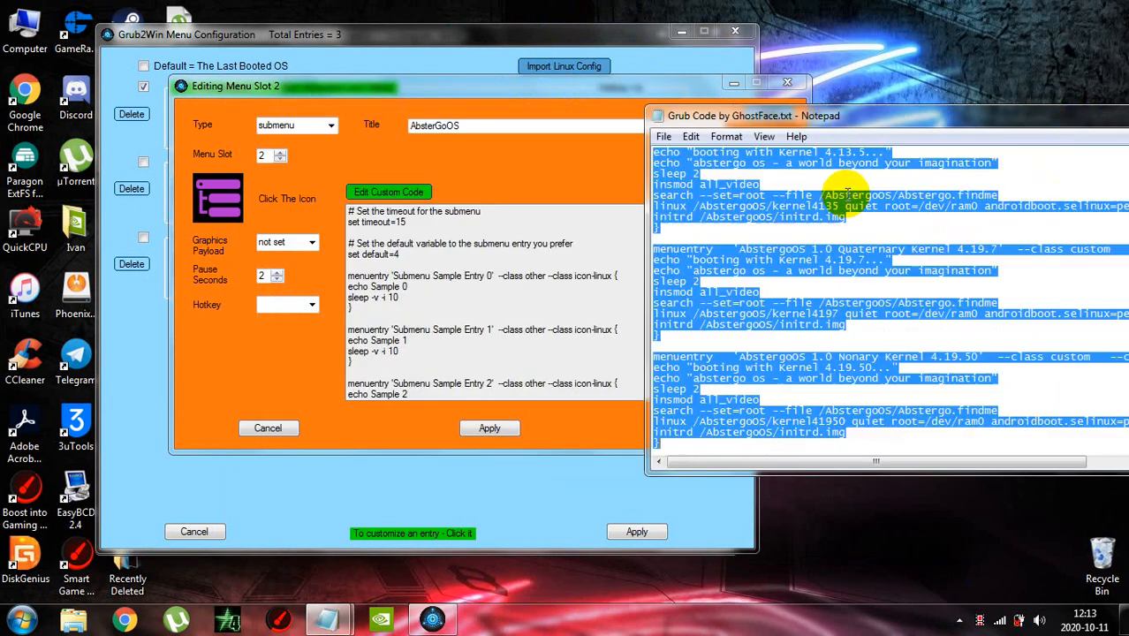
{"action": "right_click", "coordinate": [780, 201]}
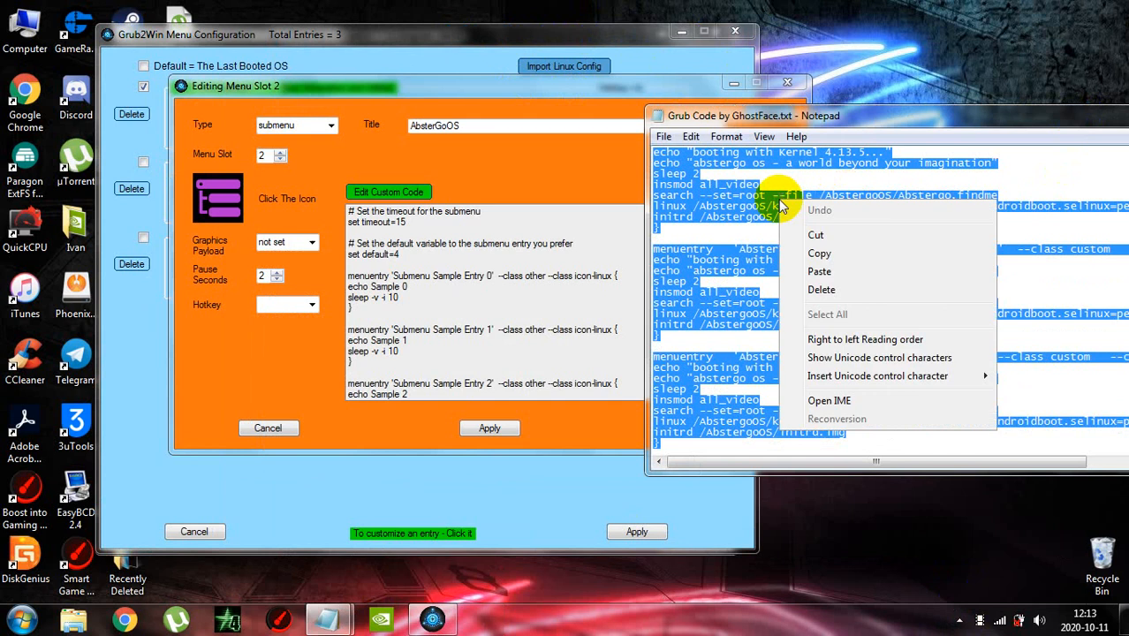
{"action": "left_click", "coordinate": [819, 252]}
Replace the AbsterGoOS entry's sample code with the copied Grub code, then save and close the code editor
{"action": "left_click", "coordinate": [477, 243]}
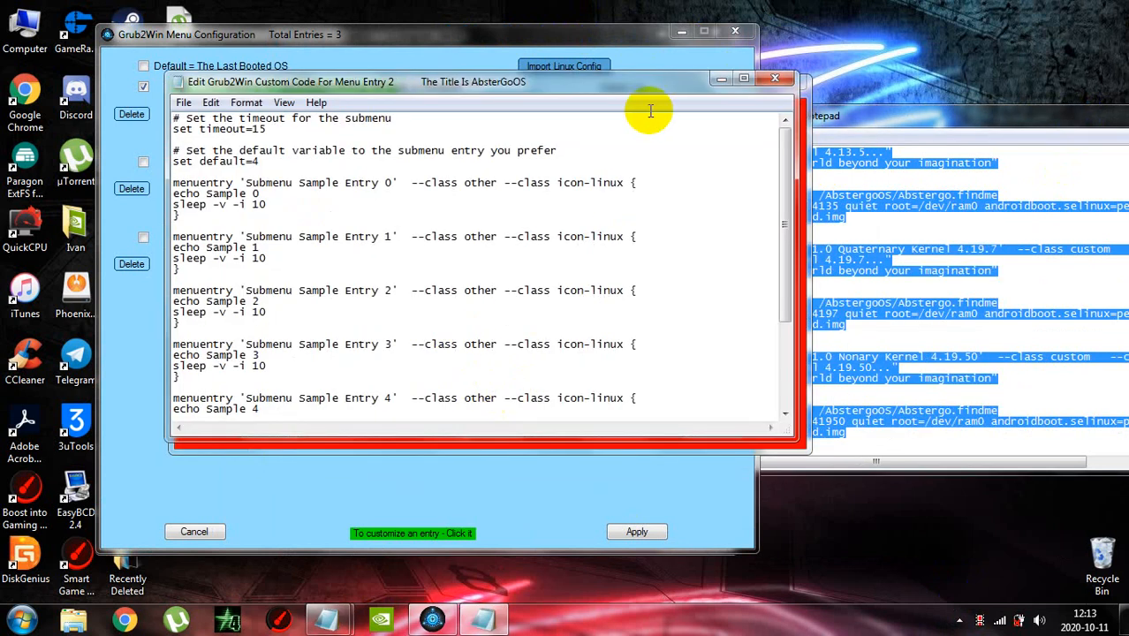
{"action": "key", "text": "ctrl+a"}
{"action": "key", "text": "Delete"}
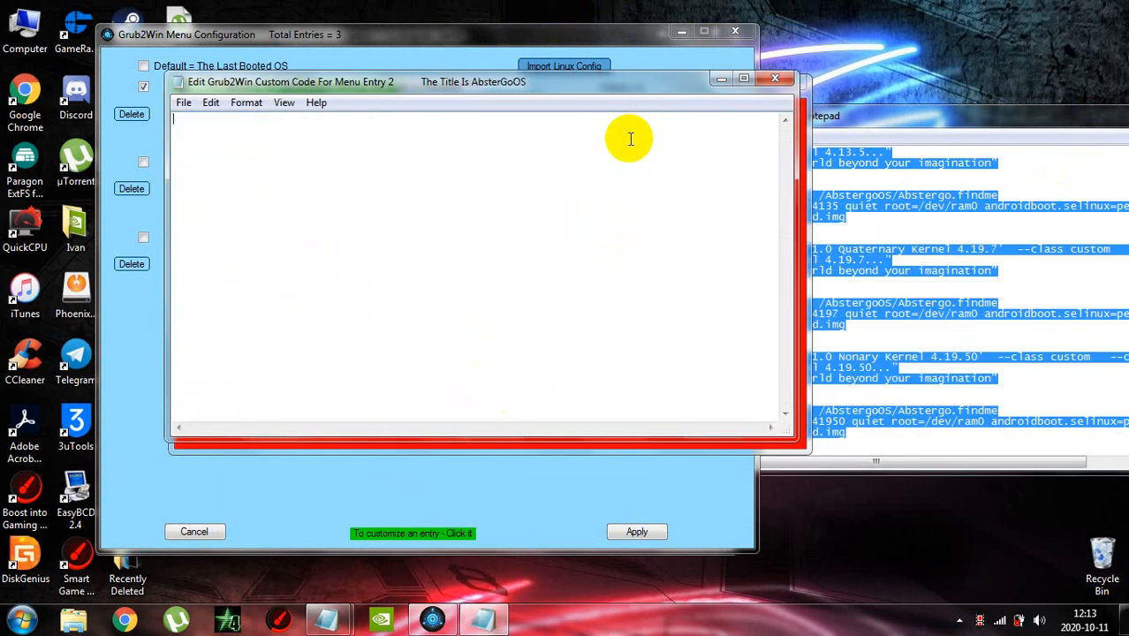
{"action": "key", "text": "ctrl+v"}
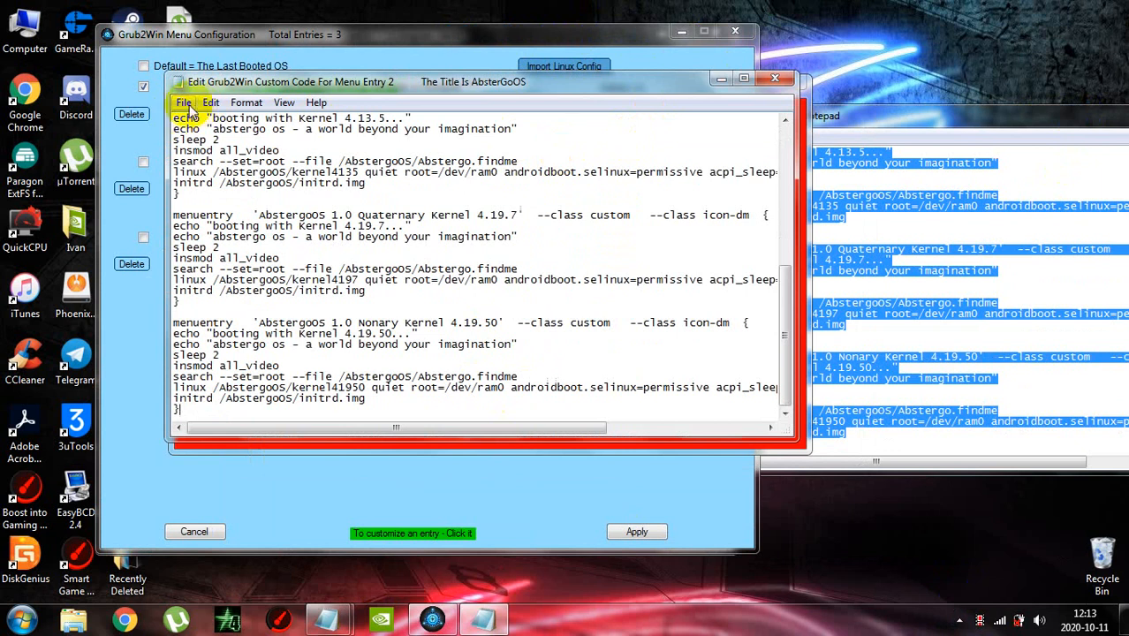
{"action": "left_click_drag", "start_coordinate": [781, 302], "coordinate": [789, 115]}
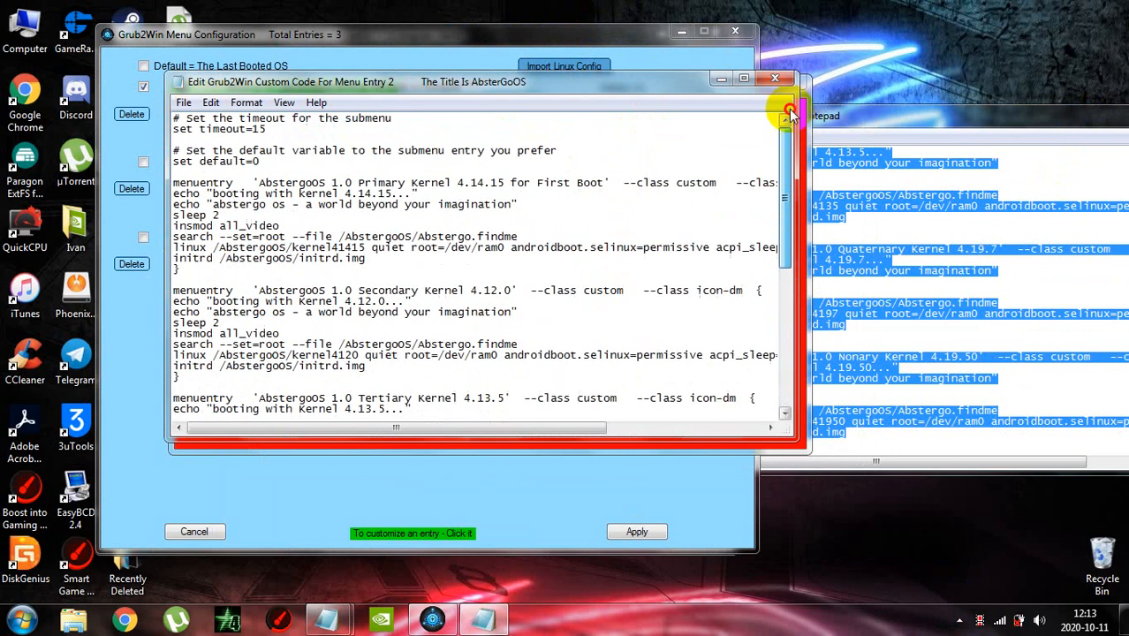
{"action": "left_click", "coordinate": [183, 103]}
{"action": "left_click", "coordinate": [212, 158]}
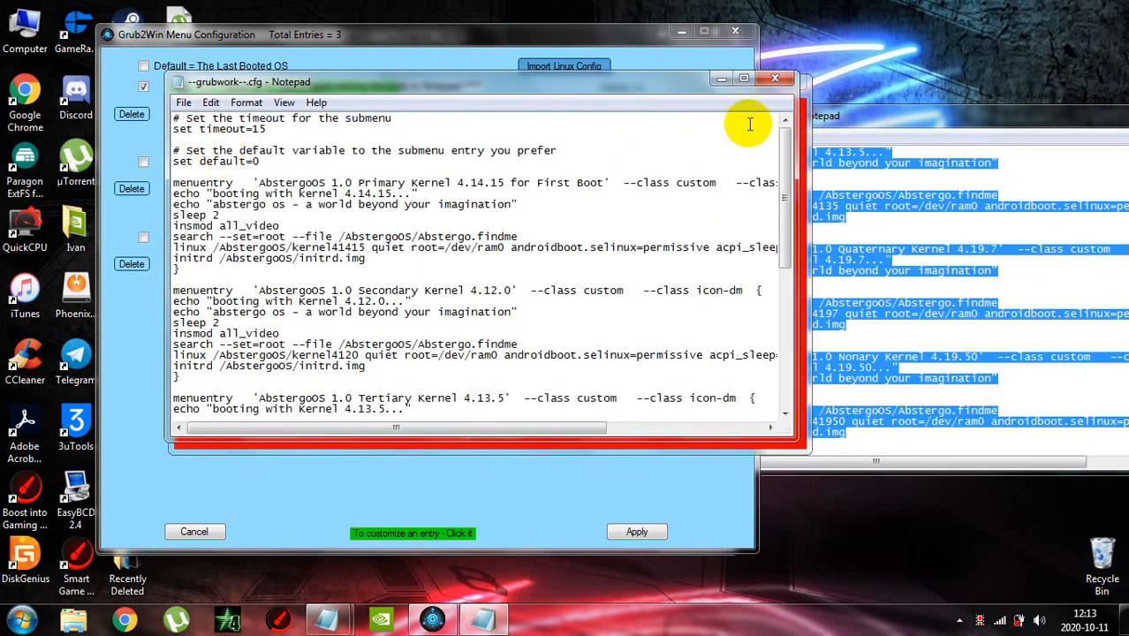
{"action": "left_click", "coordinate": [782, 82]}
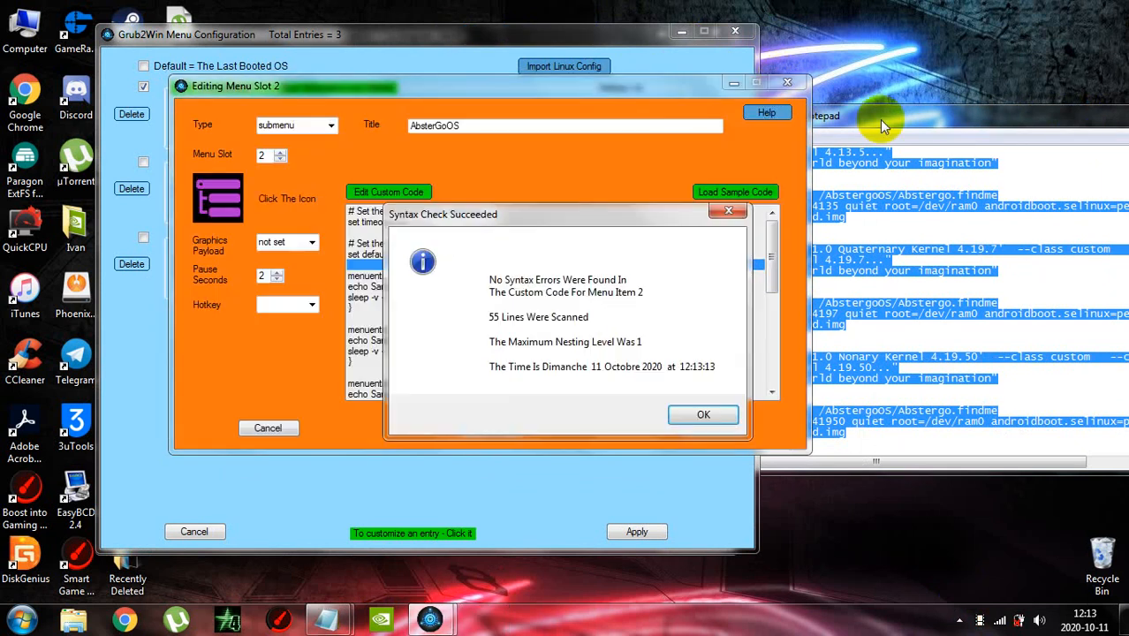
Acknowledge the syntax check and apply the custom code to menu slot 2, moving the Grub Code note in front
{"action": "left_click", "coordinate": [706, 419]}
{"action": "left_click", "coordinate": [492, 429]}
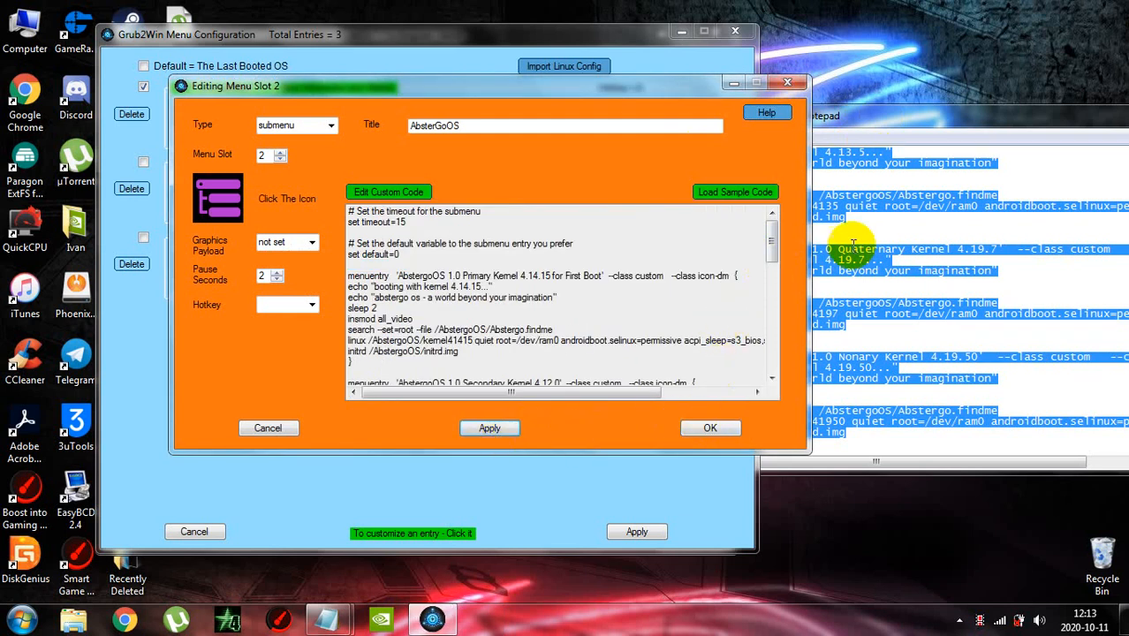
{"action": "left_click_drag", "start_coordinate": [930, 120], "coordinate": [662, 106]}
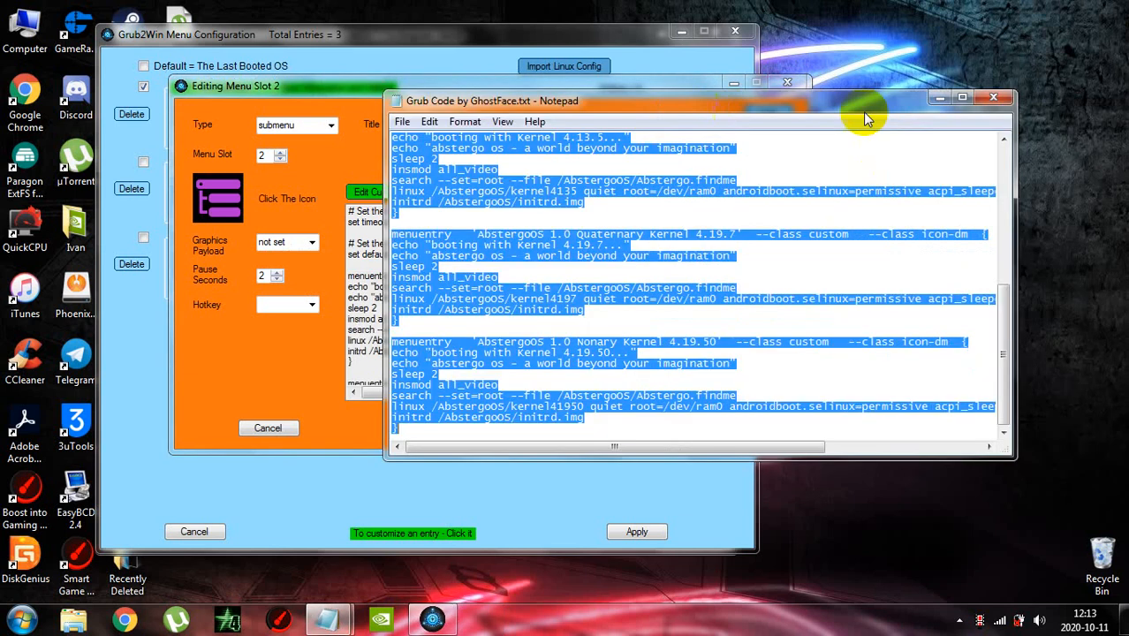
Close the Grub code note and apply the boot menu configuration containing the AbsterGoOS submenu
{"action": "left_click", "coordinate": [996, 97]}
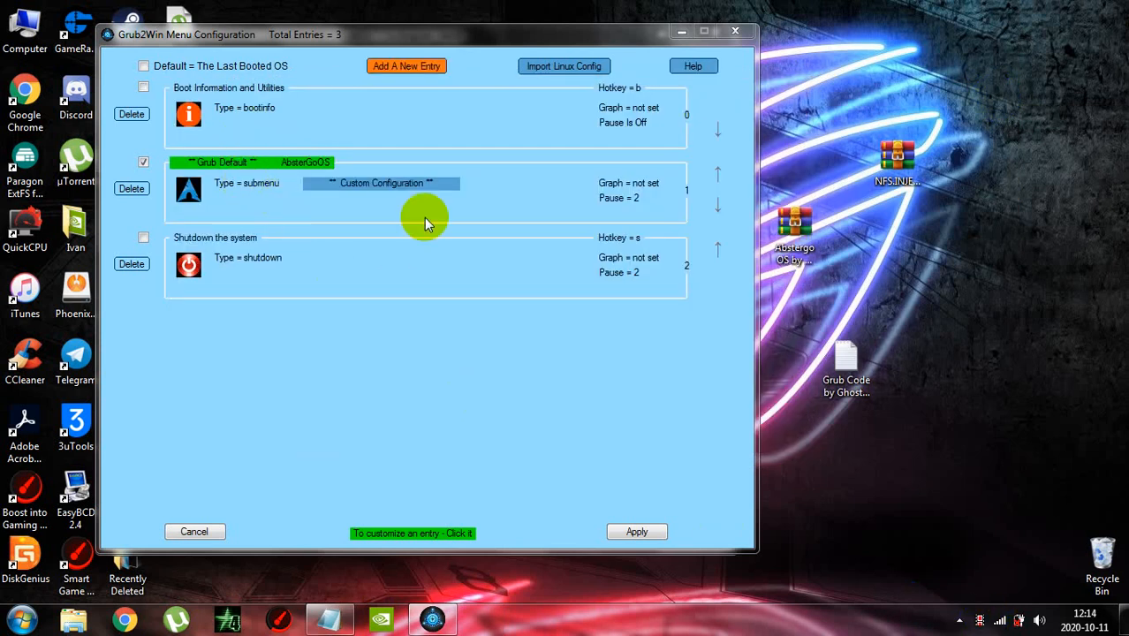
{"action": "left_click", "coordinate": [658, 531]}
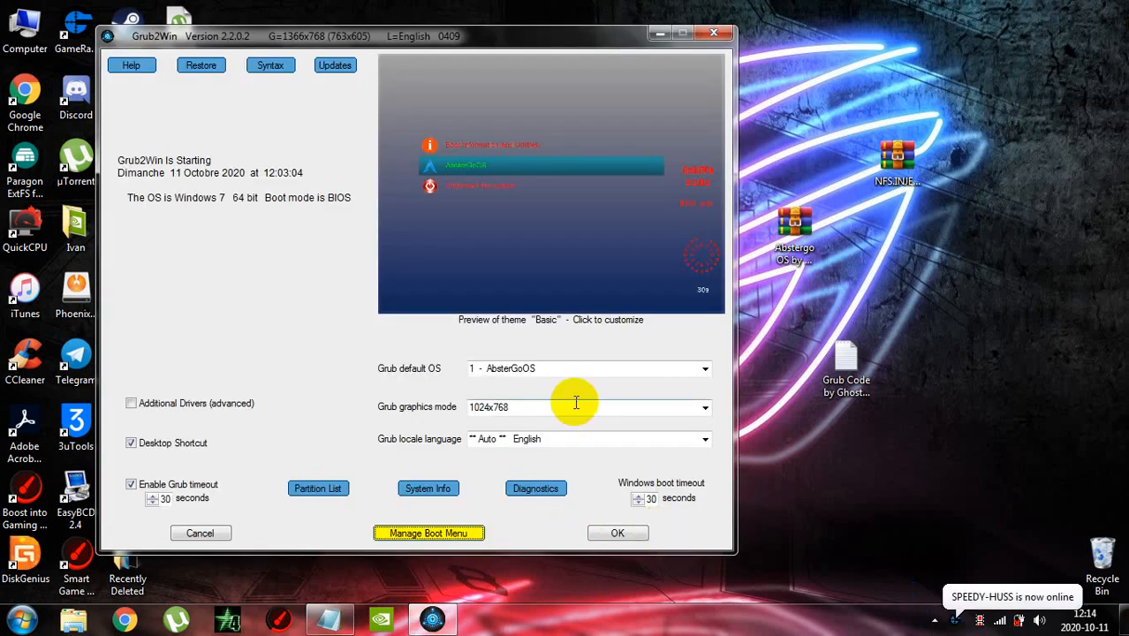
Move the Grub2Win window aside and set the Grub graphics mode to 1366x768
{"action": "left_click_drag", "start_coordinate": [406, 36], "coordinate": [574, 32]}
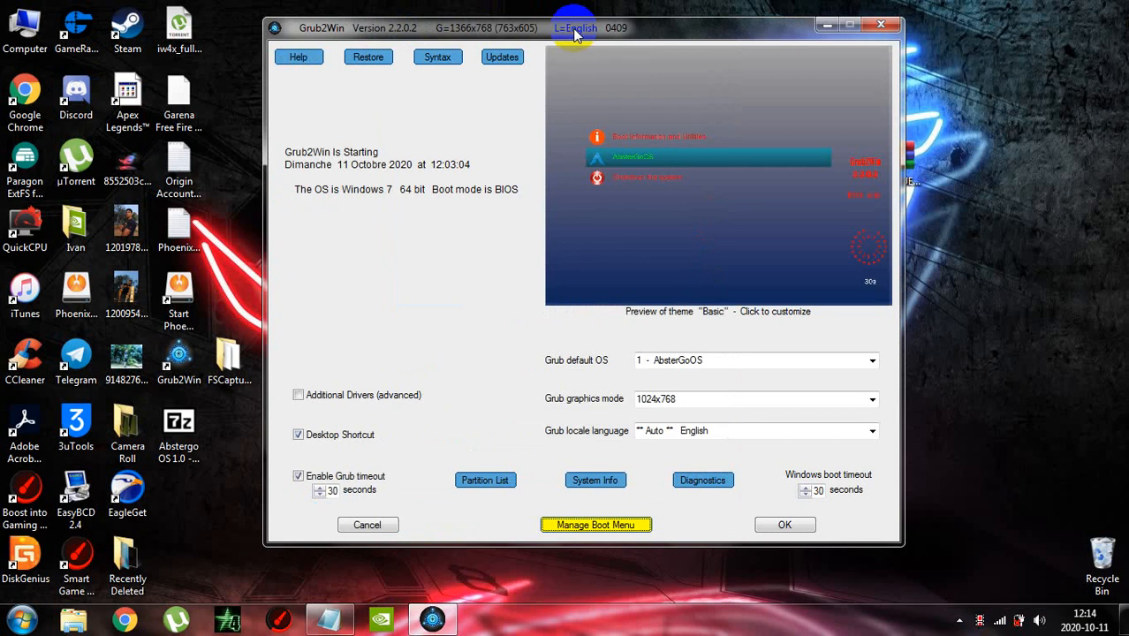
{"action": "left_click", "coordinate": [702, 398]}
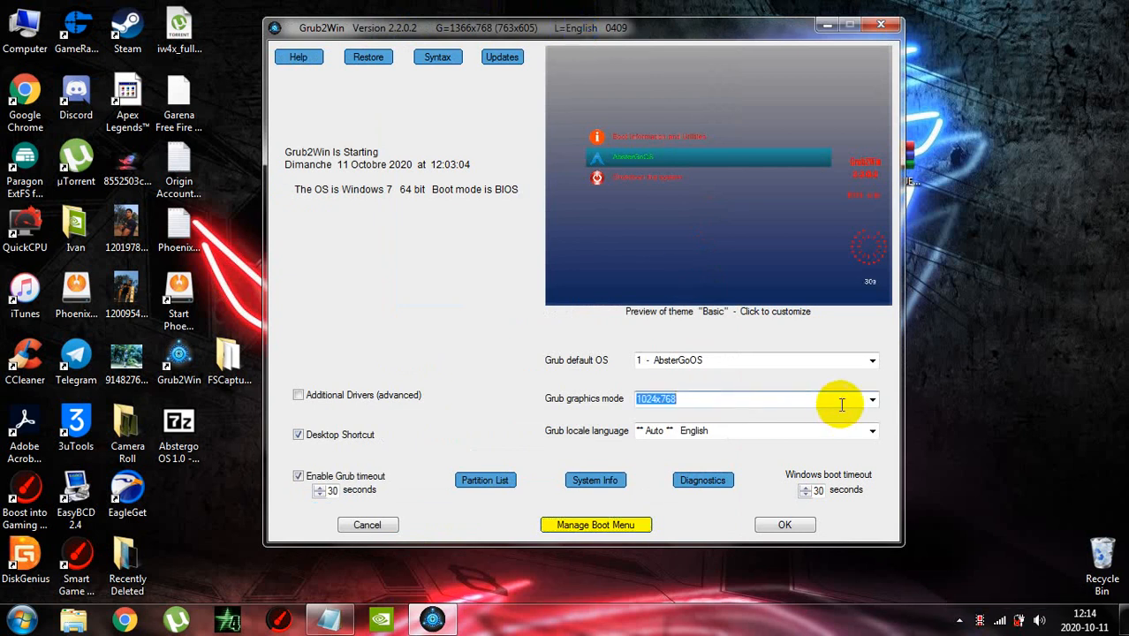
{"action": "left_click", "coordinate": [872, 399]}
{"action": "left_click", "coordinate": [681, 489]}
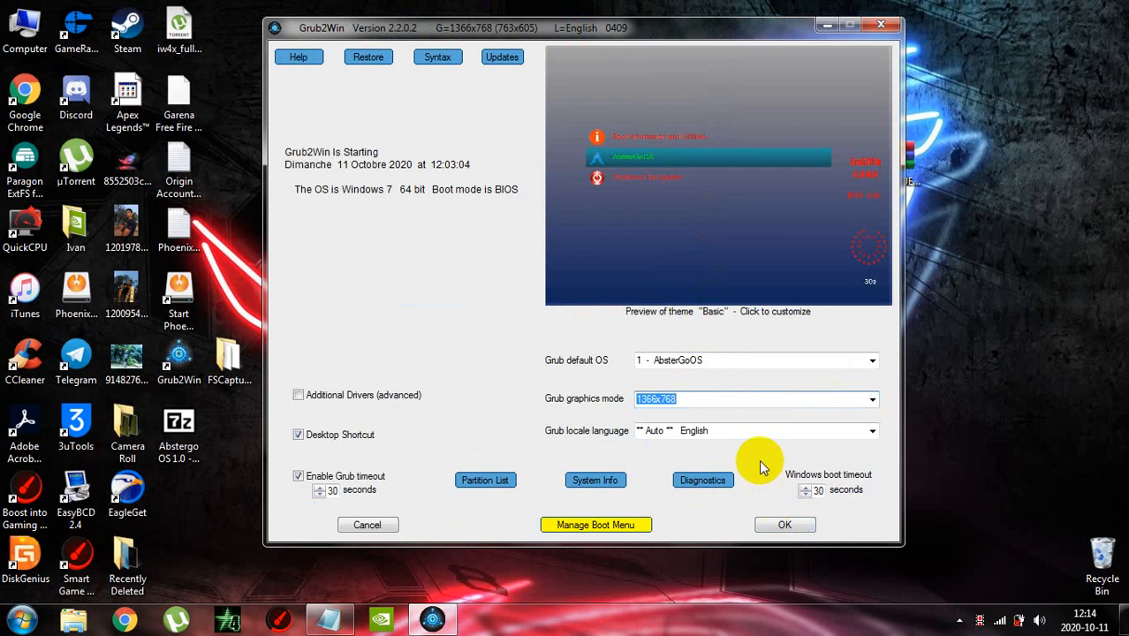
Customize the boot theme by trying the beachsunset background, replacing it with starfield, and accepting the theme
{"action": "left_click", "coordinate": [731, 250]}
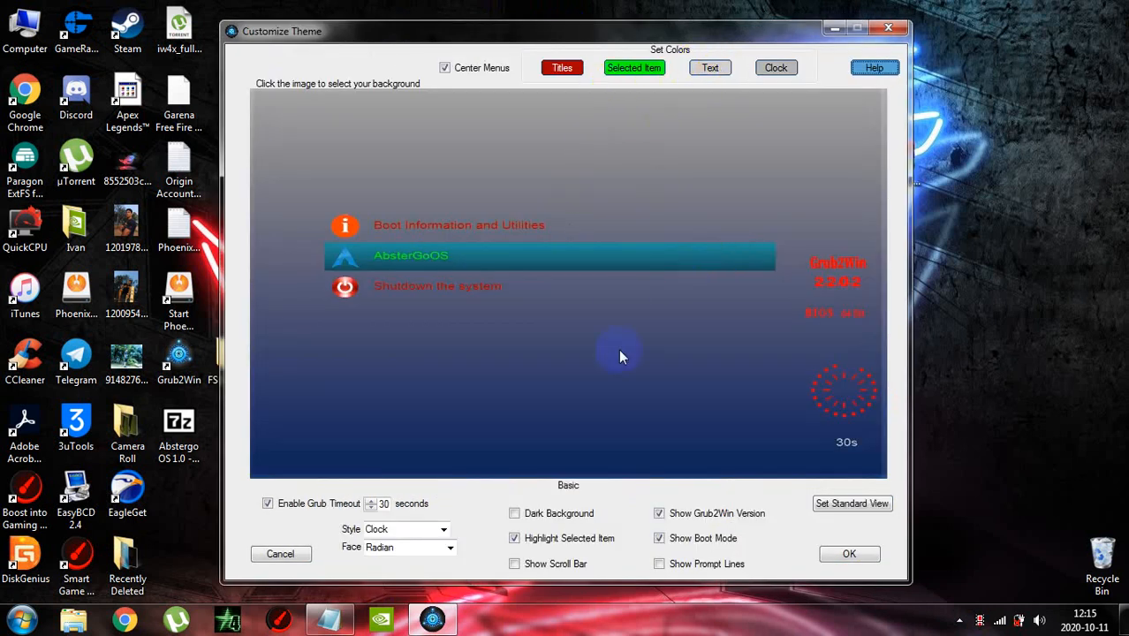
{"action": "left_click", "coordinate": [844, 506]}
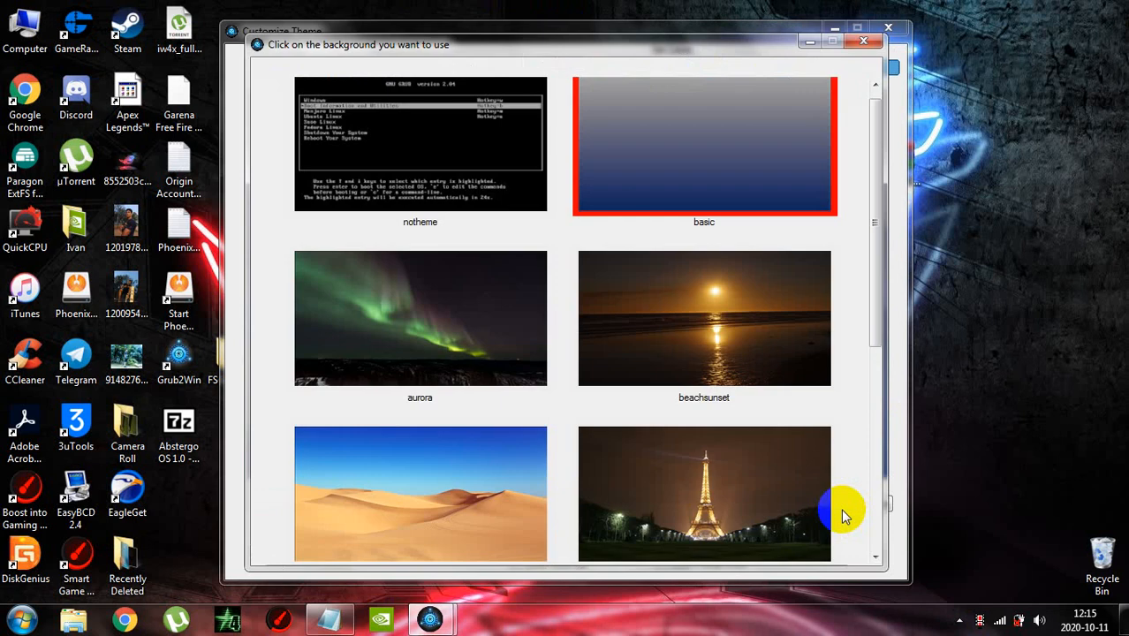
{"action": "left_click", "coordinate": [749, 370]}
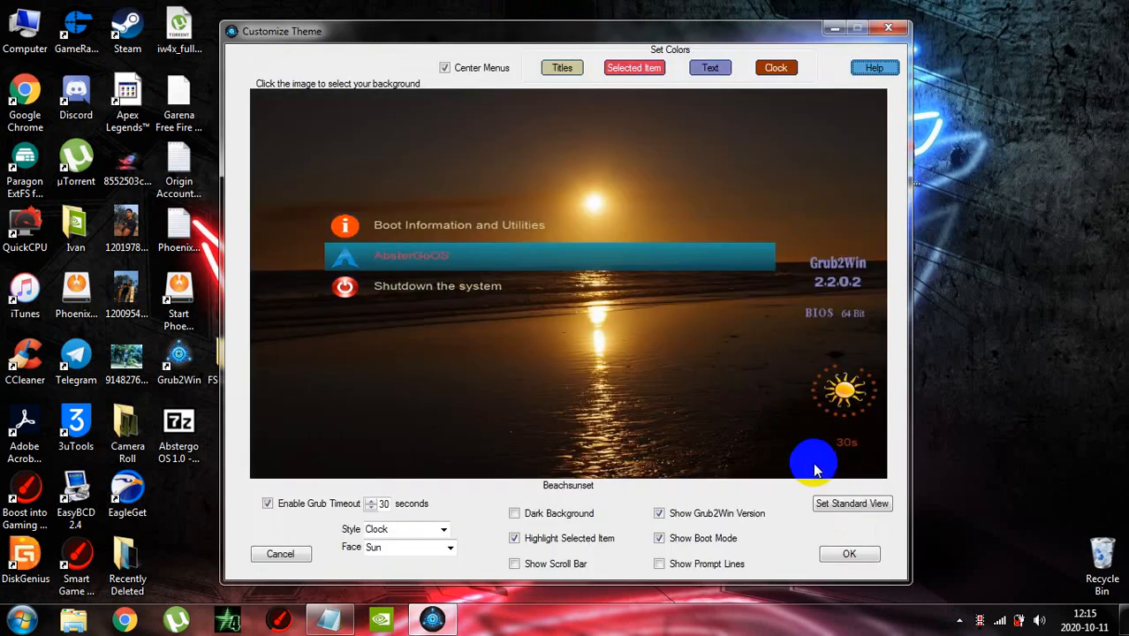
{"action": "left_click", "coordinate": [763, 428]}
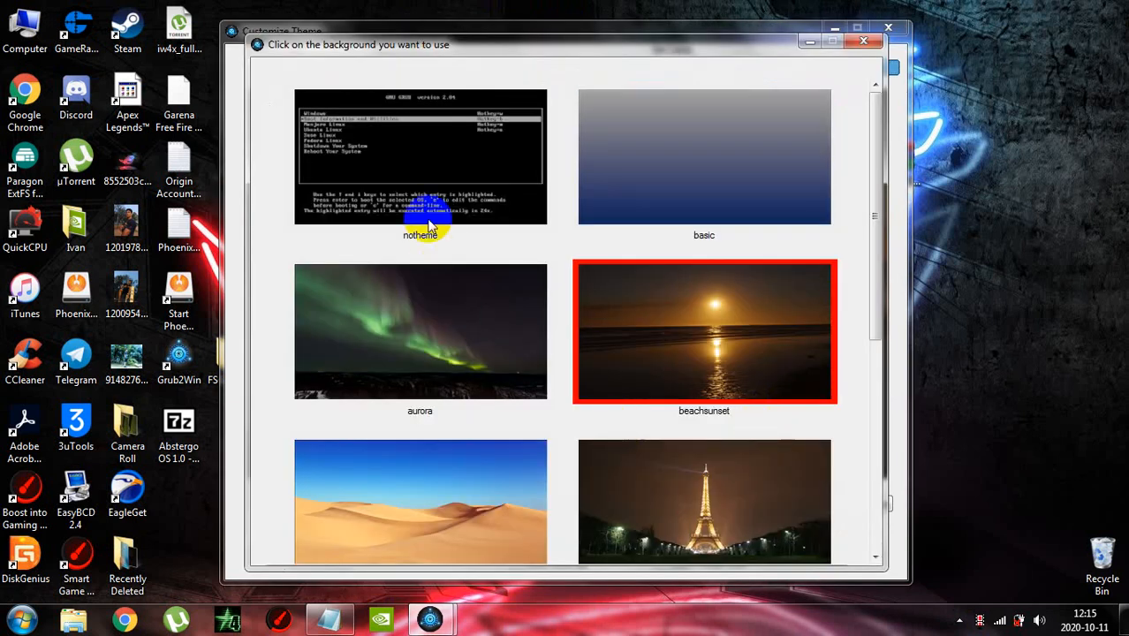
{"action": "scroll", "coordinate": [428, 245], "scroll_direction": "down", "scroll_amount": 5}
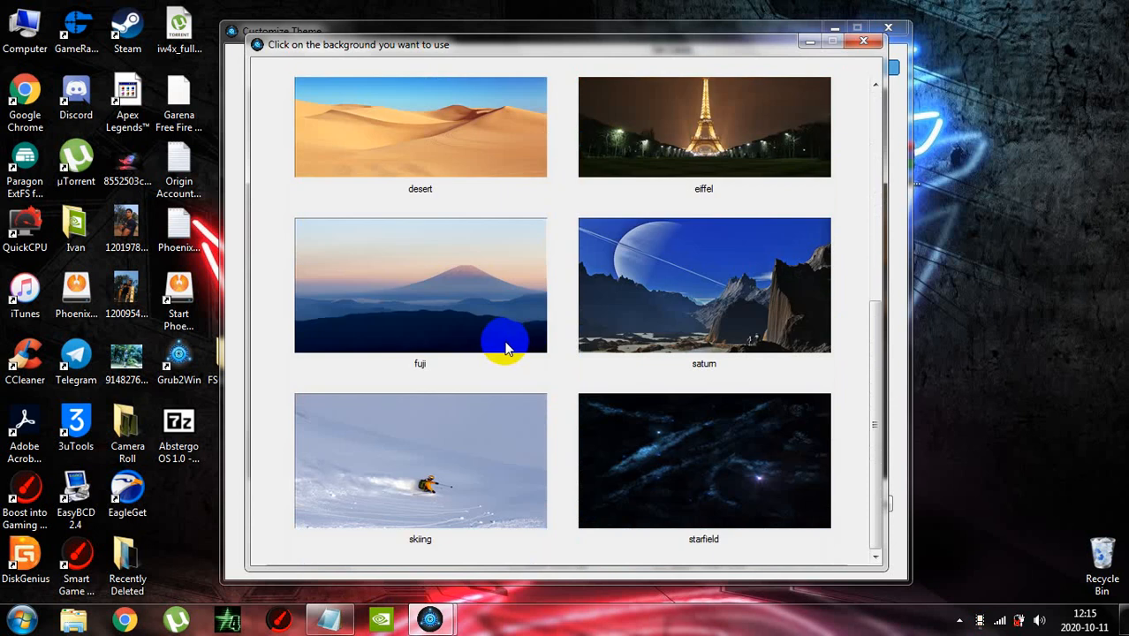
{"action": "left_click", "coordinate": [694, 418]}
{"action": "left_click", "coordinate": [848, 554]}
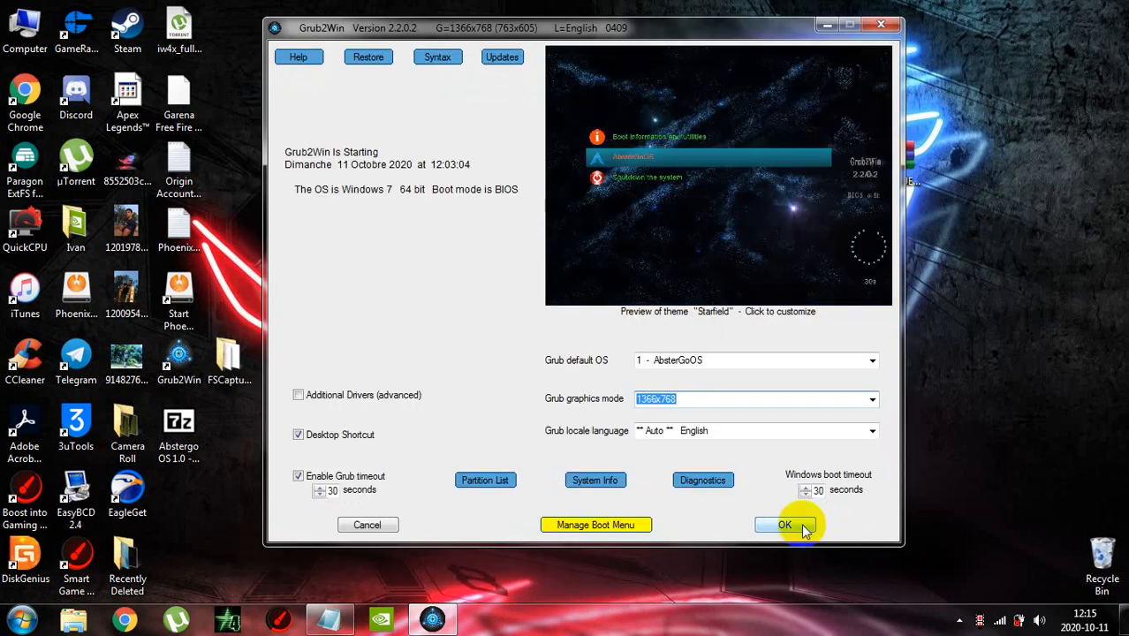
Save the Grub2Win settings and close the program
{"action": "left_click", "coordinate": [800, 527]}
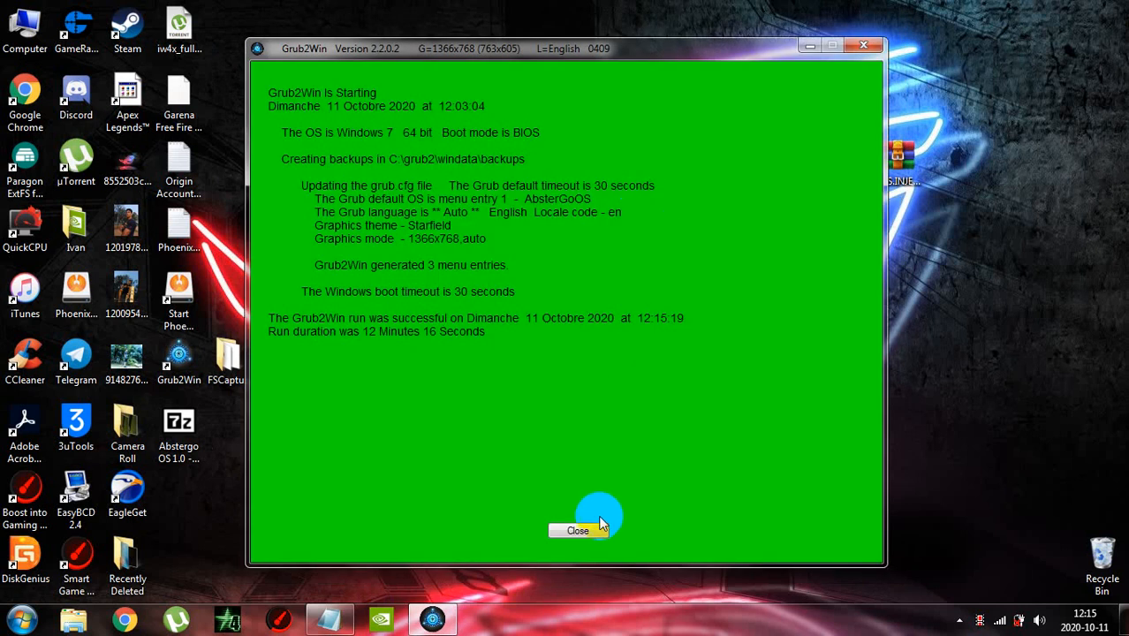
{"action": "left_click", "coordinate": [577, 529]}
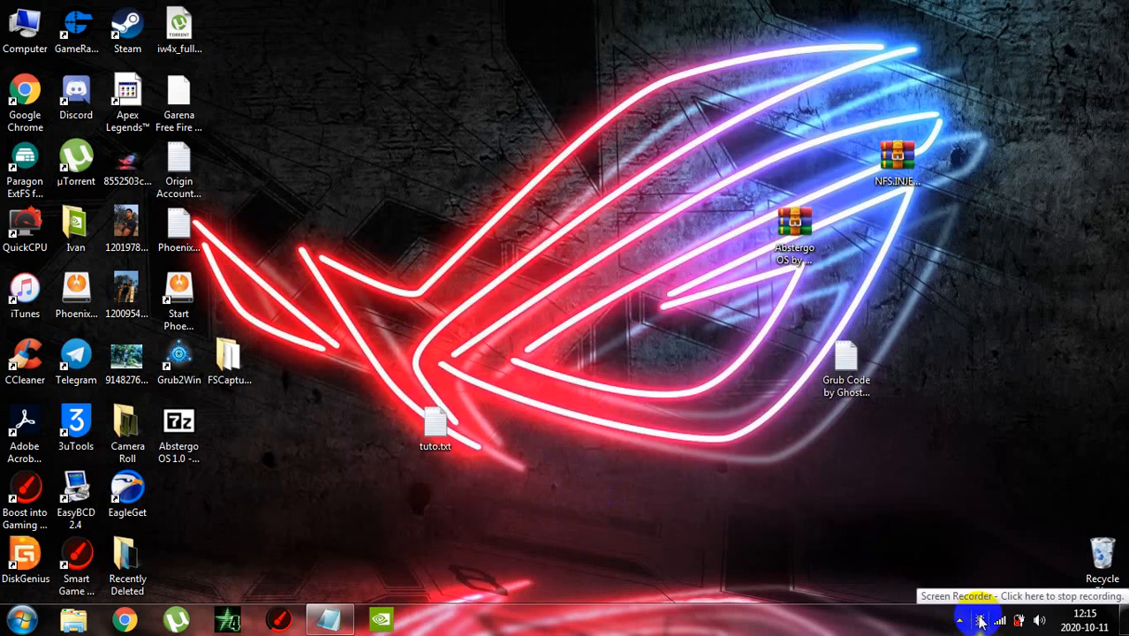
Open tuto.txt from the desktop and write "now just restart ur abstergo os and have fun" as its first line
{"action": "double_click", "coordinate": [435, 428]}
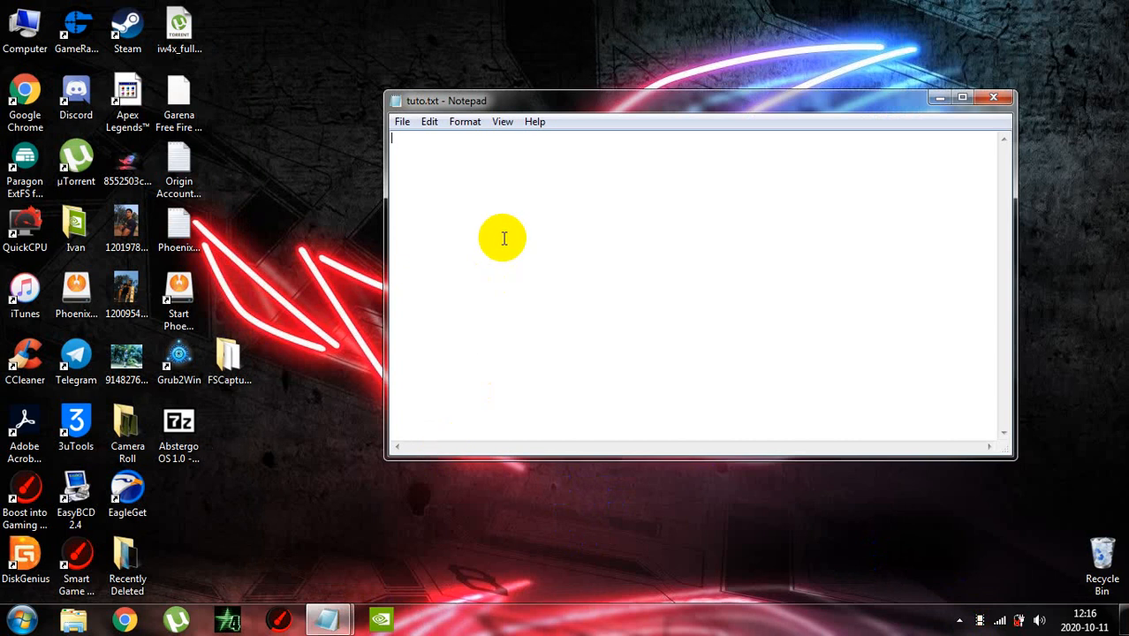
{"action": "type", "text": "now "}
{"action": "type", "text": "j"}
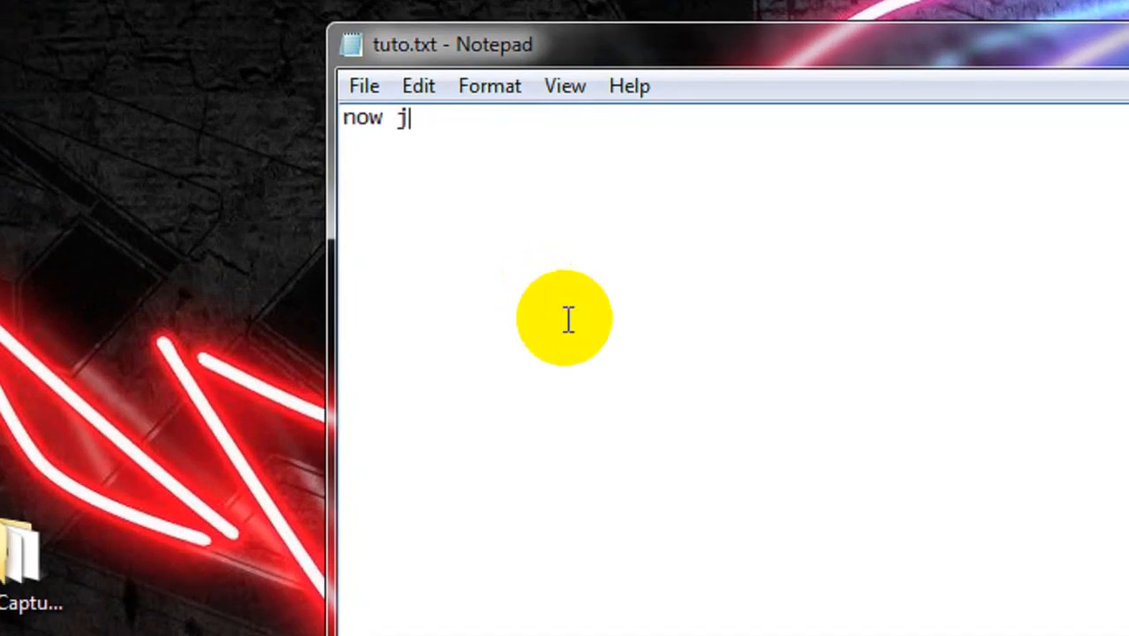
{"action": "type", "text": "uust rest"}
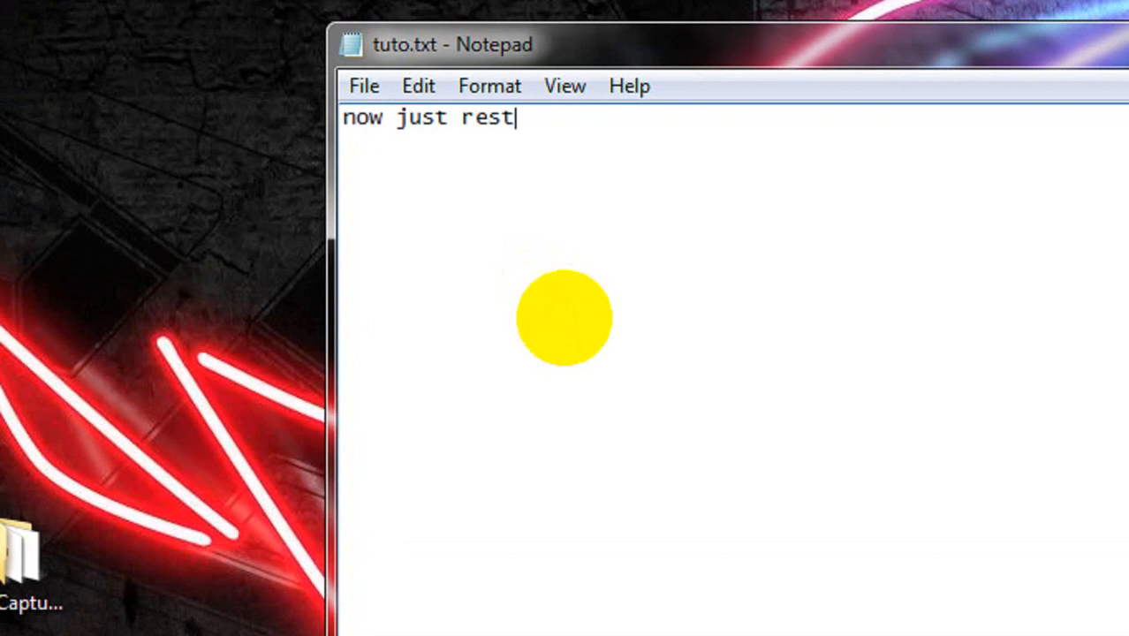
{"action": "type", "text": "art ur"}
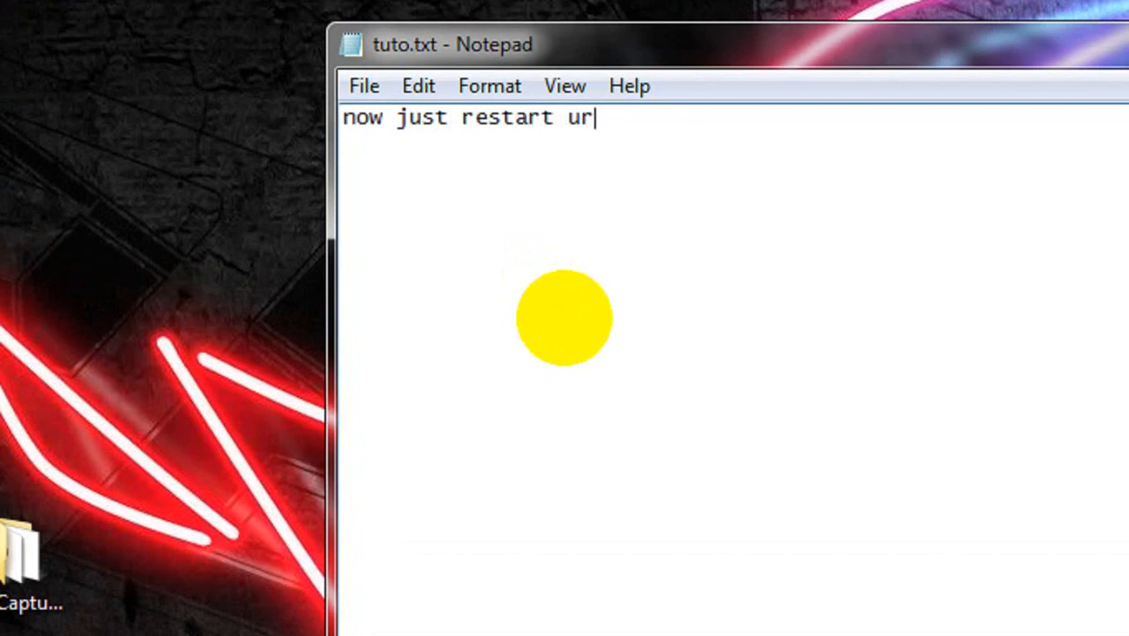
{"action": "type", "text": " abstergo o"}
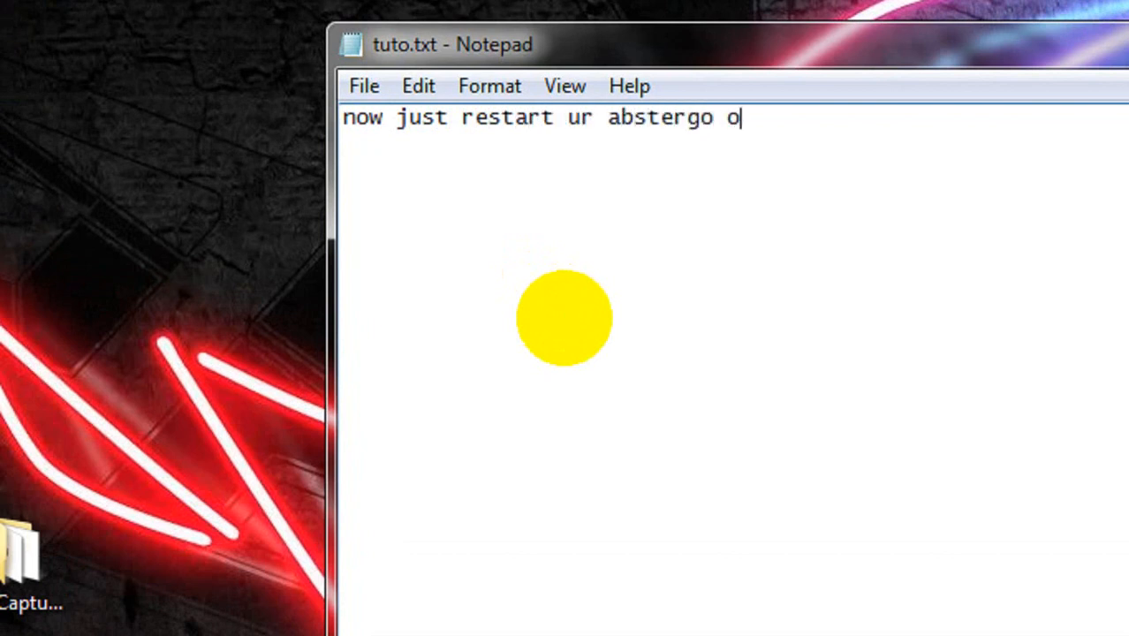
{"action": "type", "text": "s and ha"}
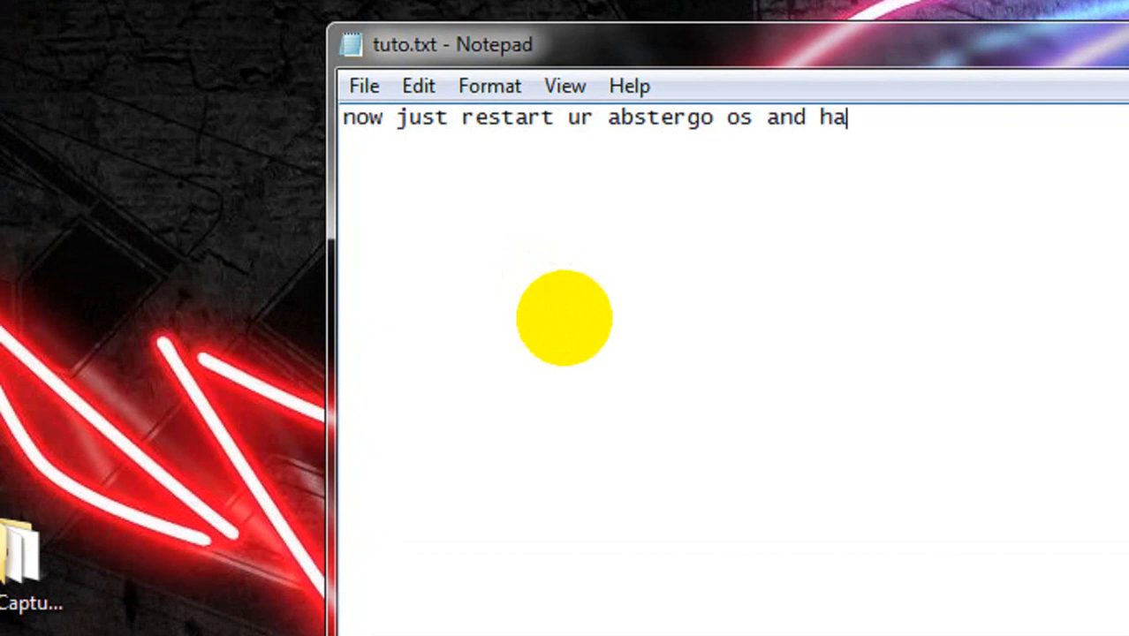
{"action": "type", "text": "ve fun"}
{"action": "key", "text": "Return"}
Add a second line to the note reading "ucan run pubg with 45 to 60 fps without gltools"
{"action": "type", "text": "ucan run"}
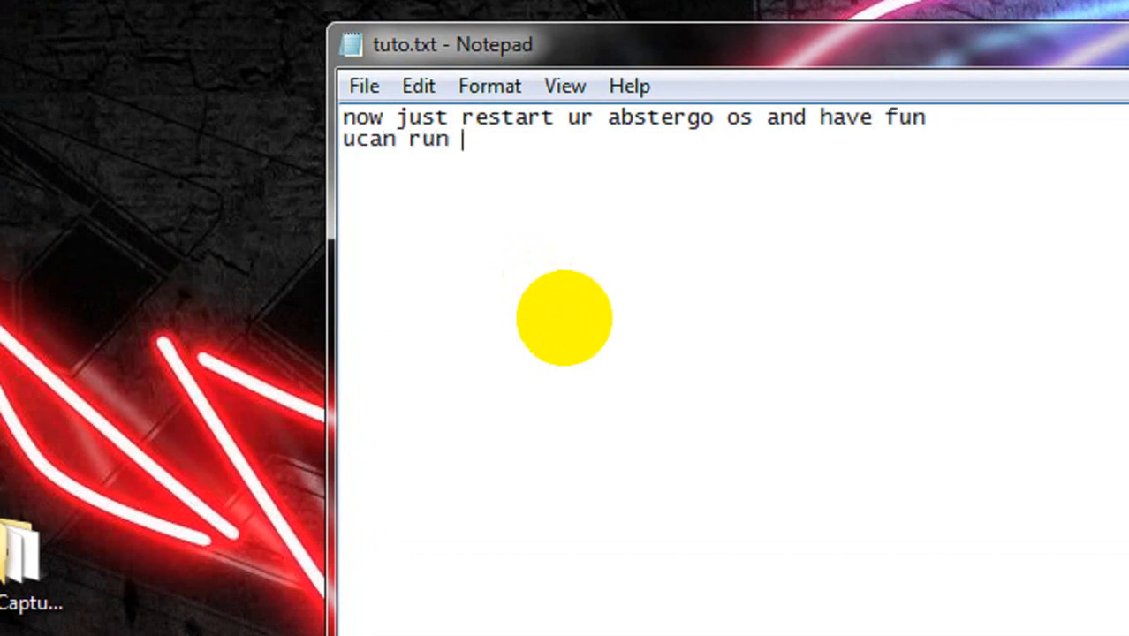
{"action": "type", "text": " pubg w"}
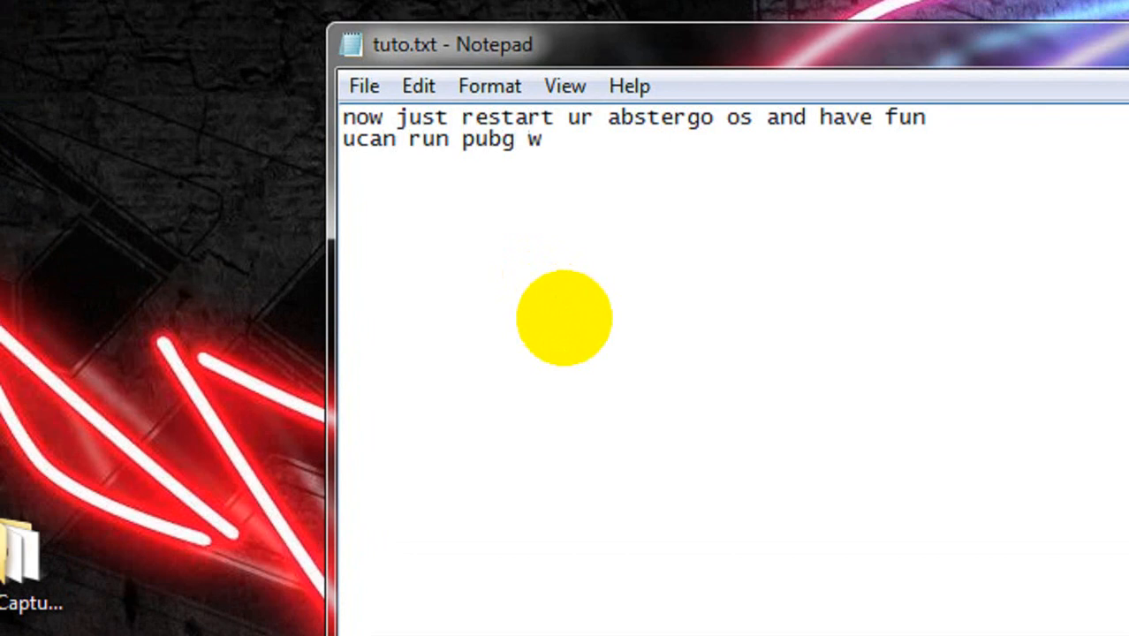
{"action": "type", "text": "ith 45 "}
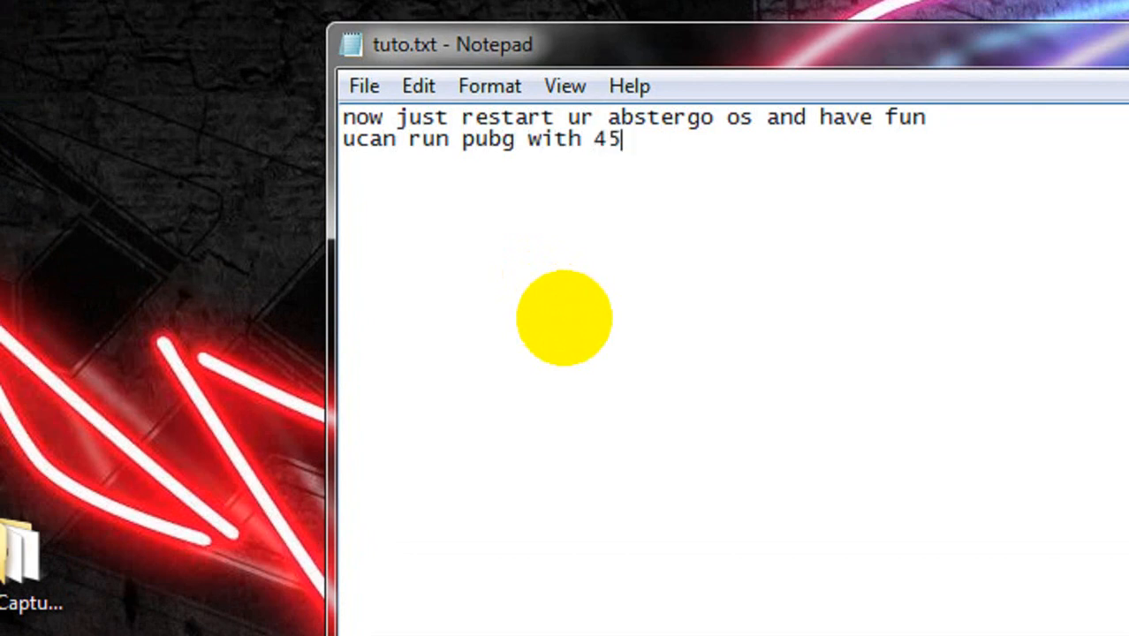
{"action": "type", "text": "to 60"}
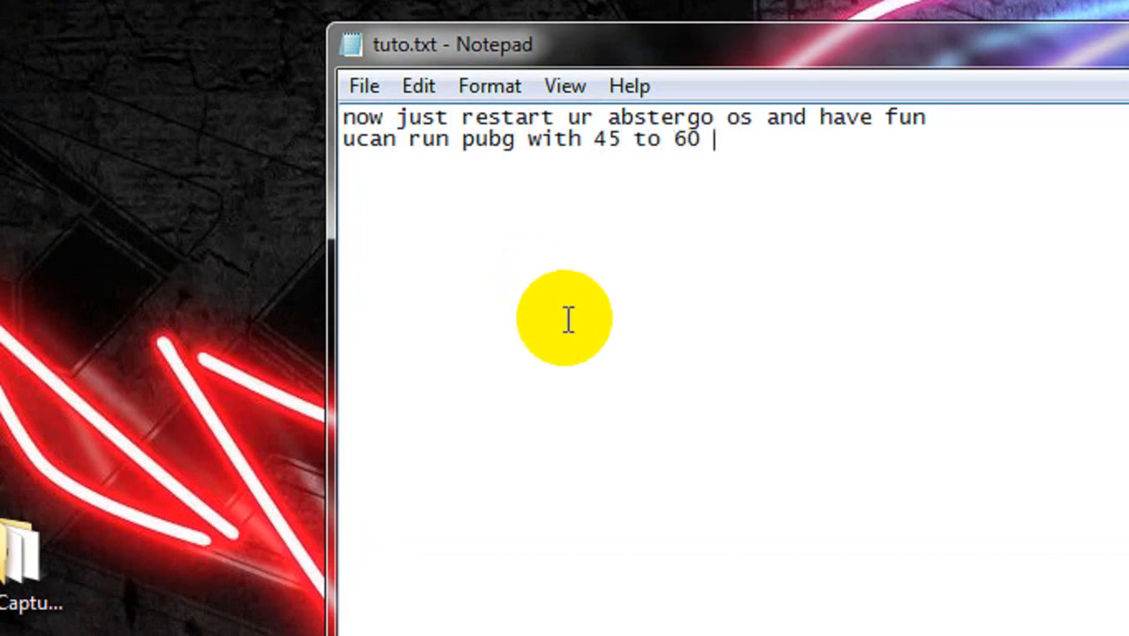
{"action": "type", "text": " fps with"}
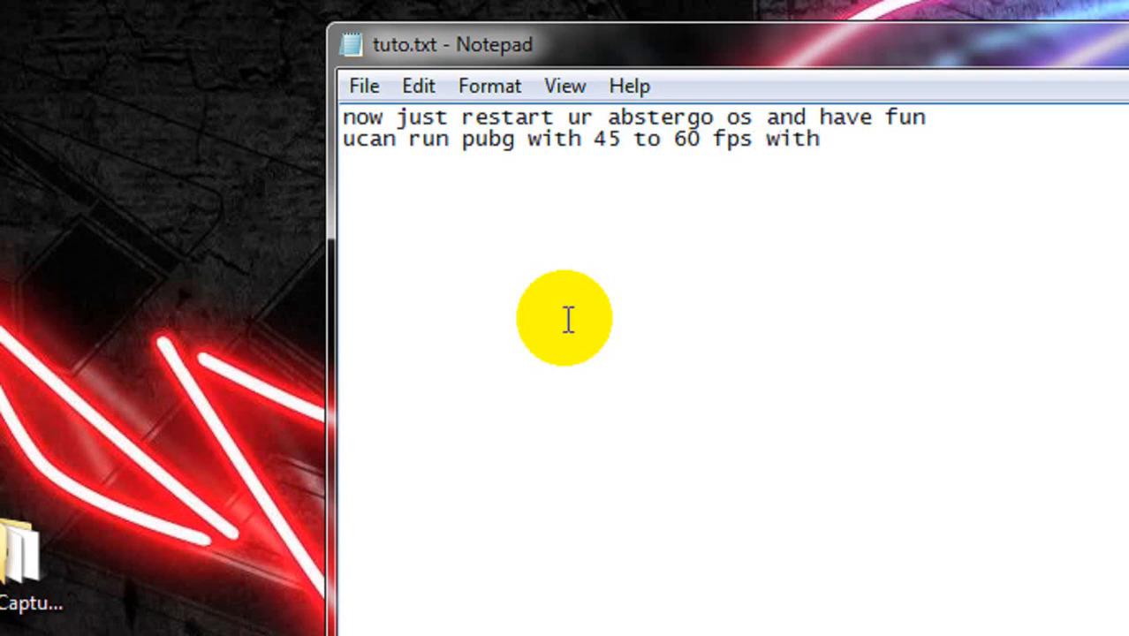
{"action": "type", "text": "out gltools"}
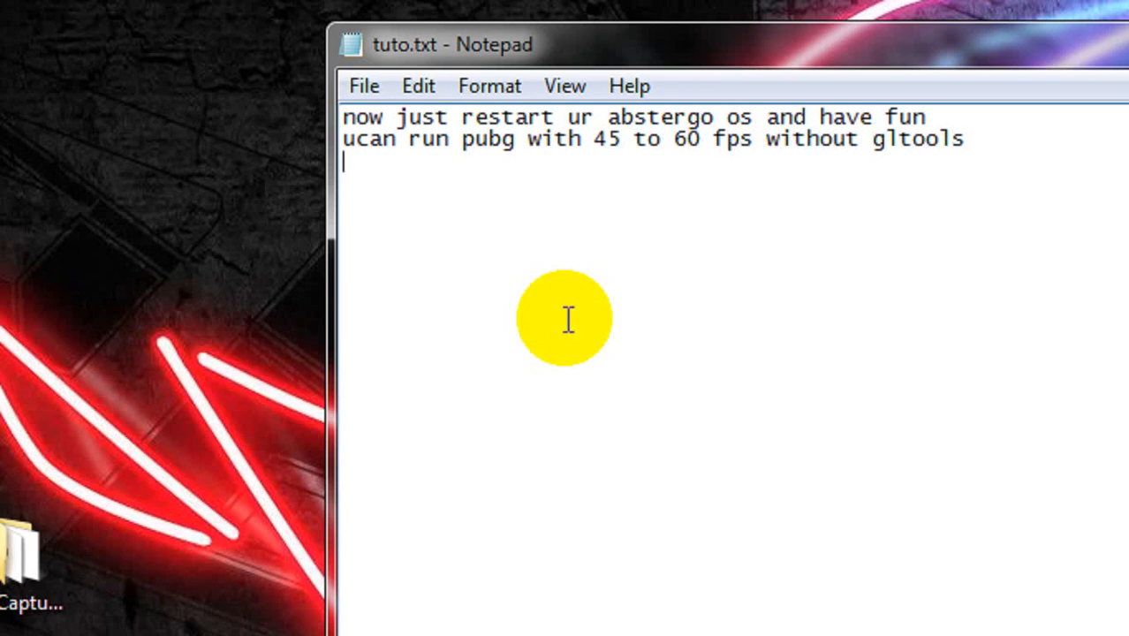
{"action": "type", "text": " dont forget"}
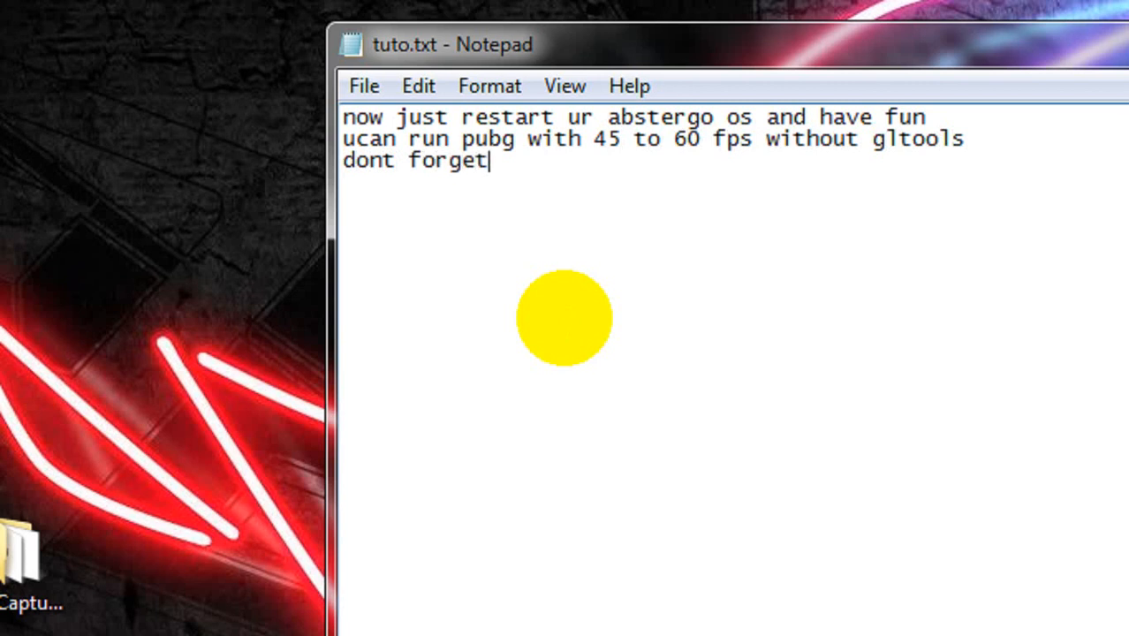
{"action": "type", "text": " subscribe"}
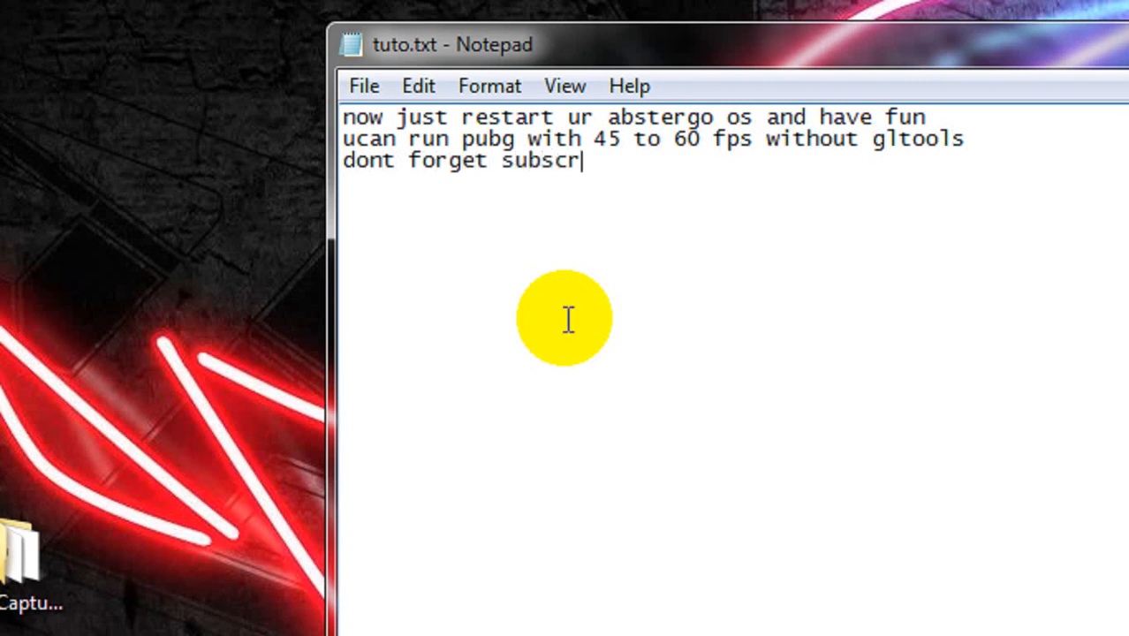